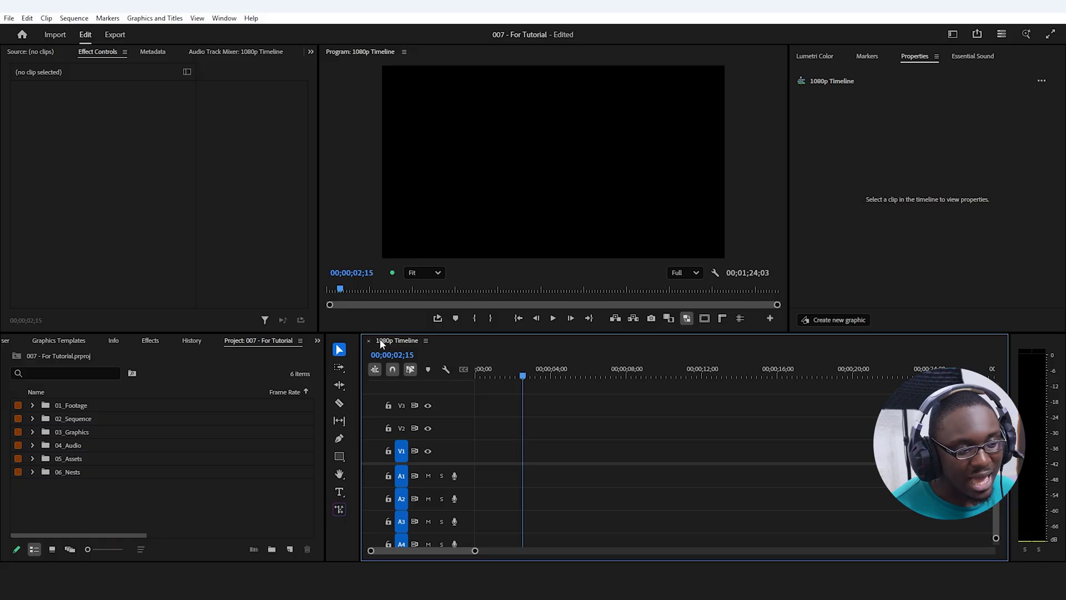
Step: Create a PREMIERE text graphic in the frame at 00;00;02;15 and select its clip on track V1
{"action": "left_click", "coordinate": [339, 491]}
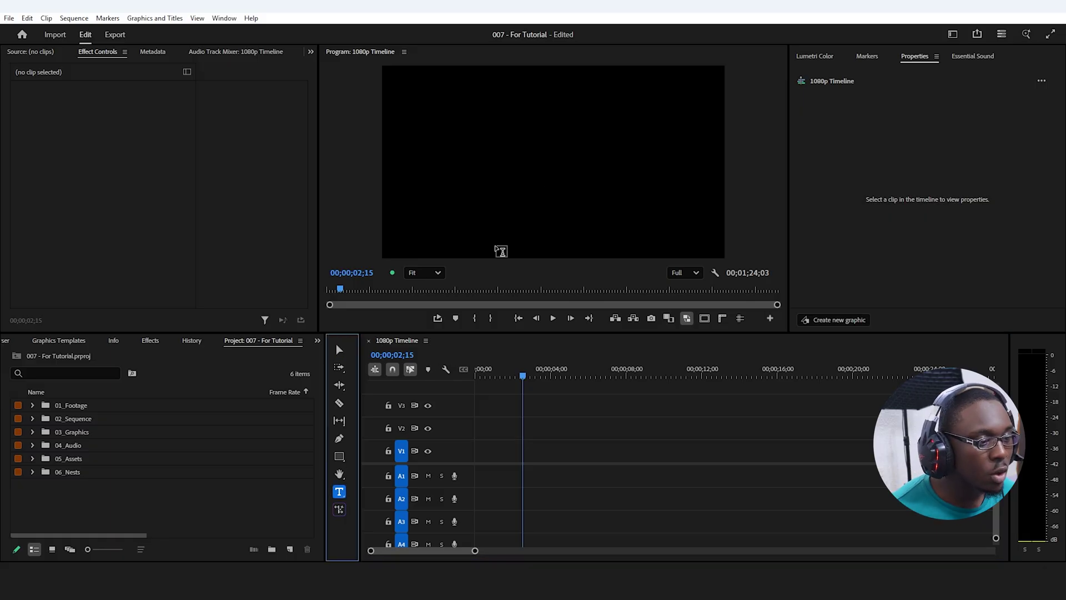
{"action": "left_click", "coordinate": [523, 155]}
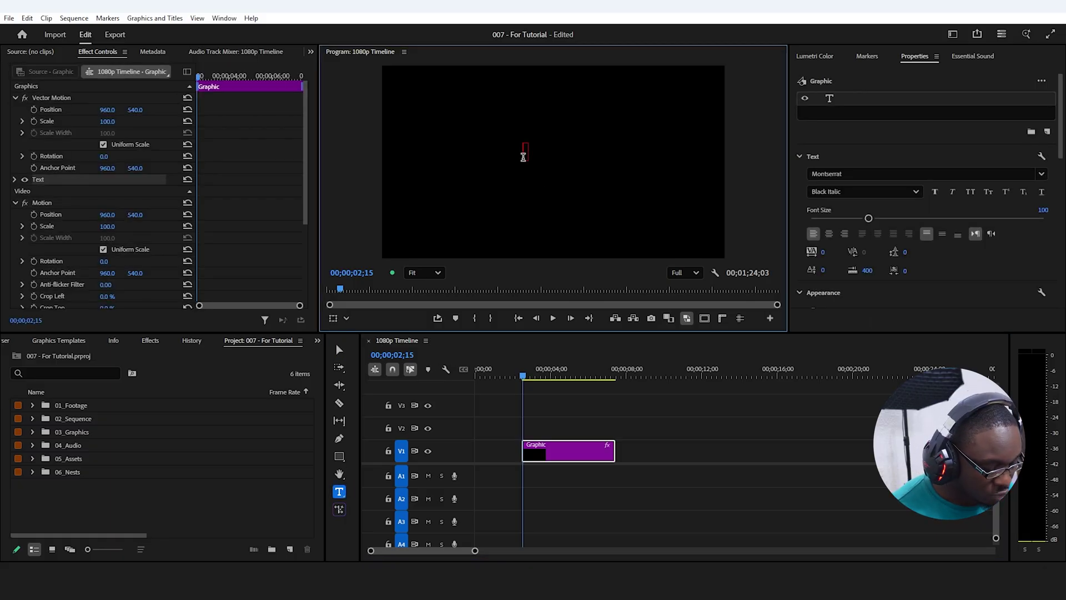
{"action": "type", "text": "PREMIERE"}
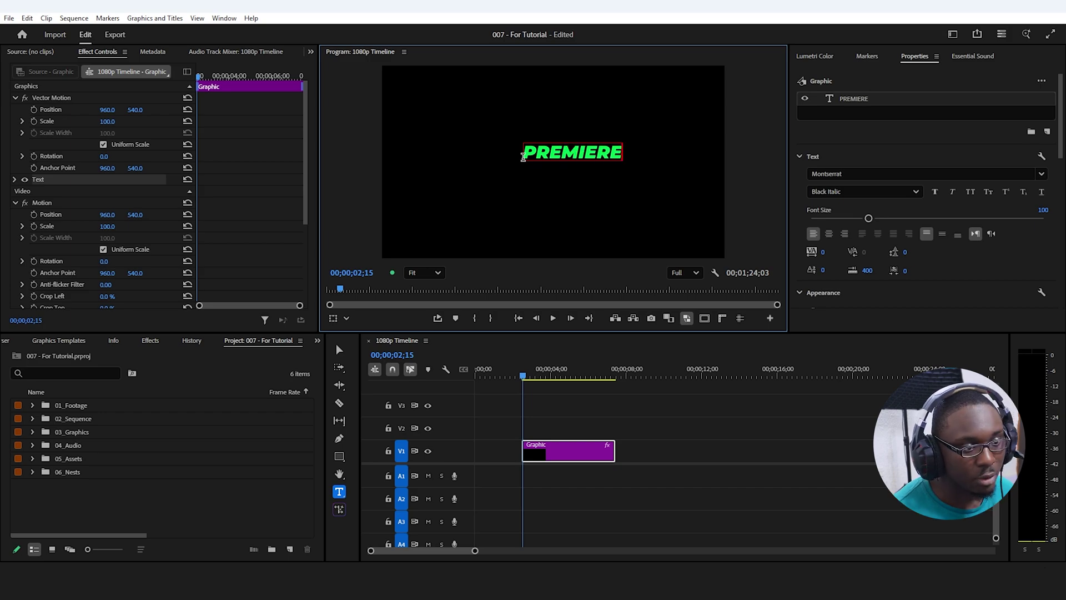
{"action": "left_click", "coordinate": [547, 373]}
{"action": "left_click", "coordinate": [555, 451]}
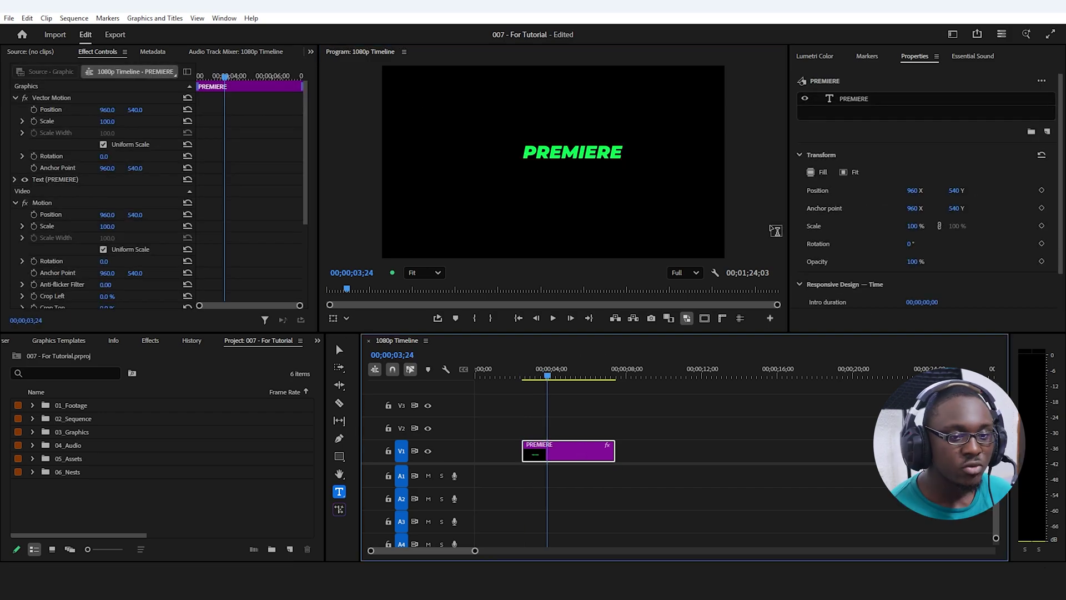
Step: Change the fill colour of the PREMIERE text to white
{"action": "left_click", "coordinate": [856, 102]}
{"action": "left_click_drag", "start_coordinate": [1063, 113], "coordinate": [1063, 160]}
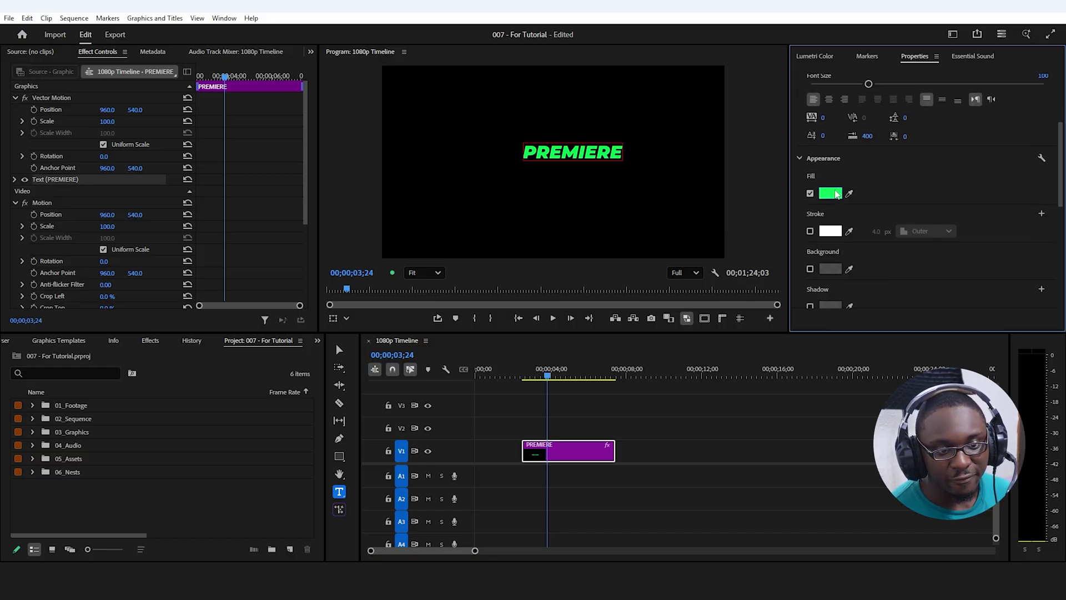
{"action": "left_click", "coordinate": [831, 193]}
{"action": "left_click", "coordinate": [311, 261]}
{"action": "left_click", "coordinate": [506, 415]}
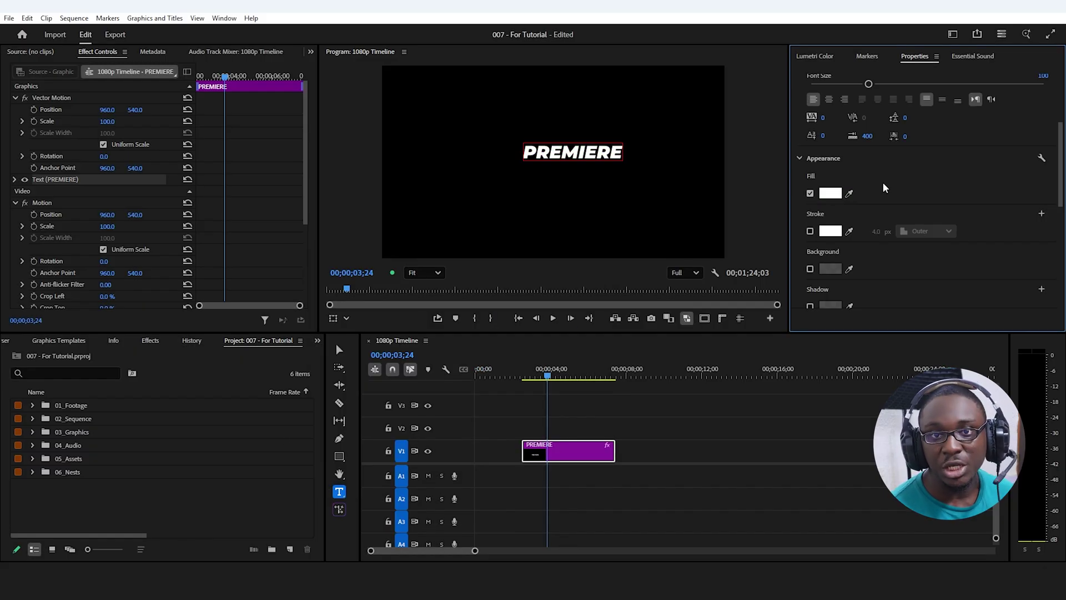
Step: Set the PREMIERE text to centre alignment both horizontally and vertically
{"action": "scroll", "coordinate": [885, 188], "scroll_direction": "up", "scroll_amount": 3}
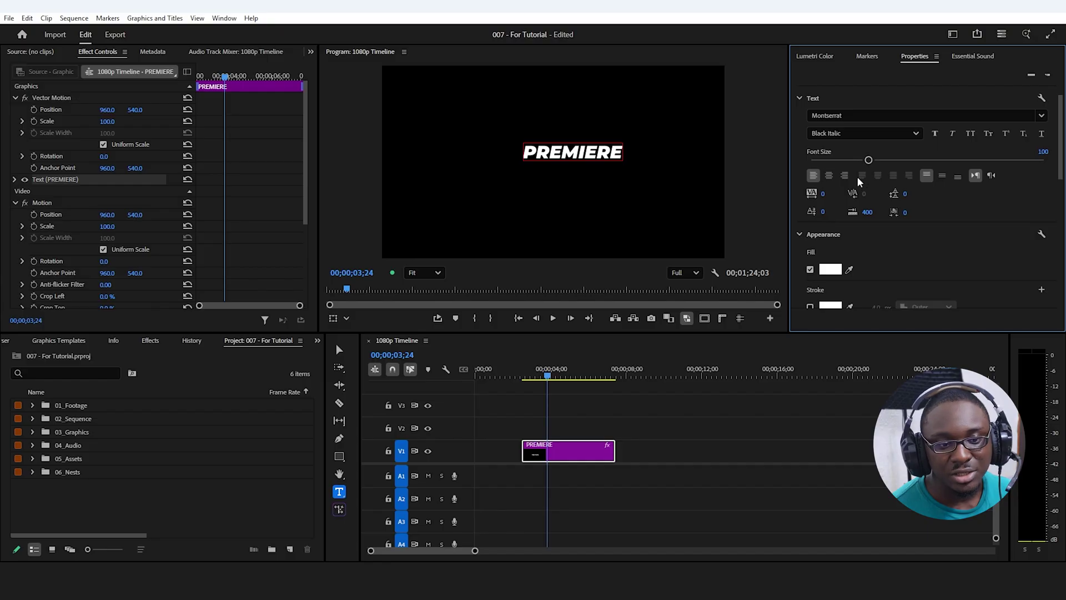
{"action": "left_click", "coordinate": [829, 175]}
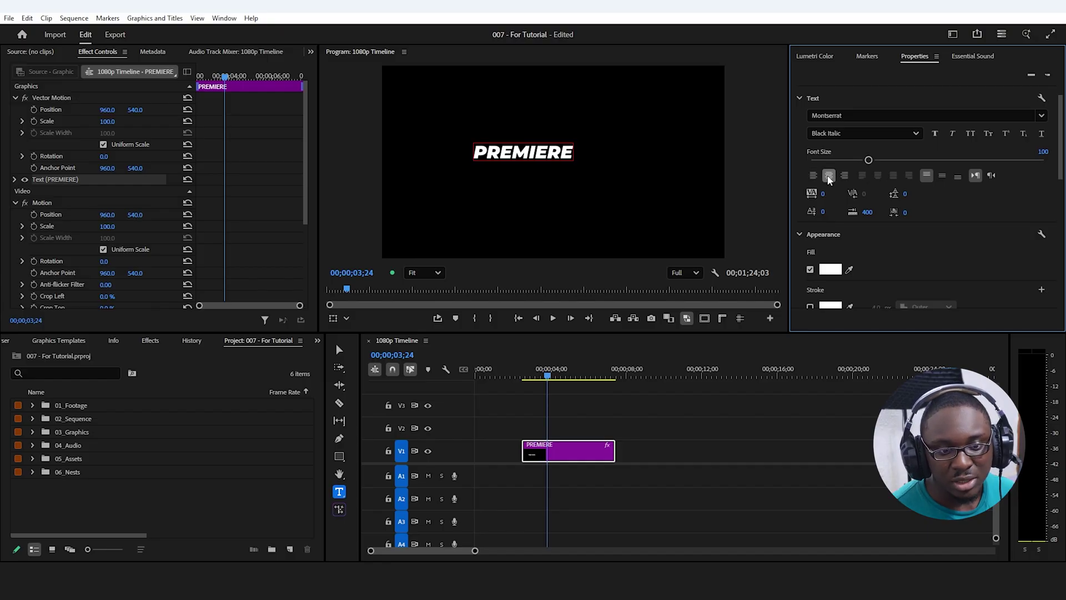
{"action": "left_click", "coordinate": [942, 176]}
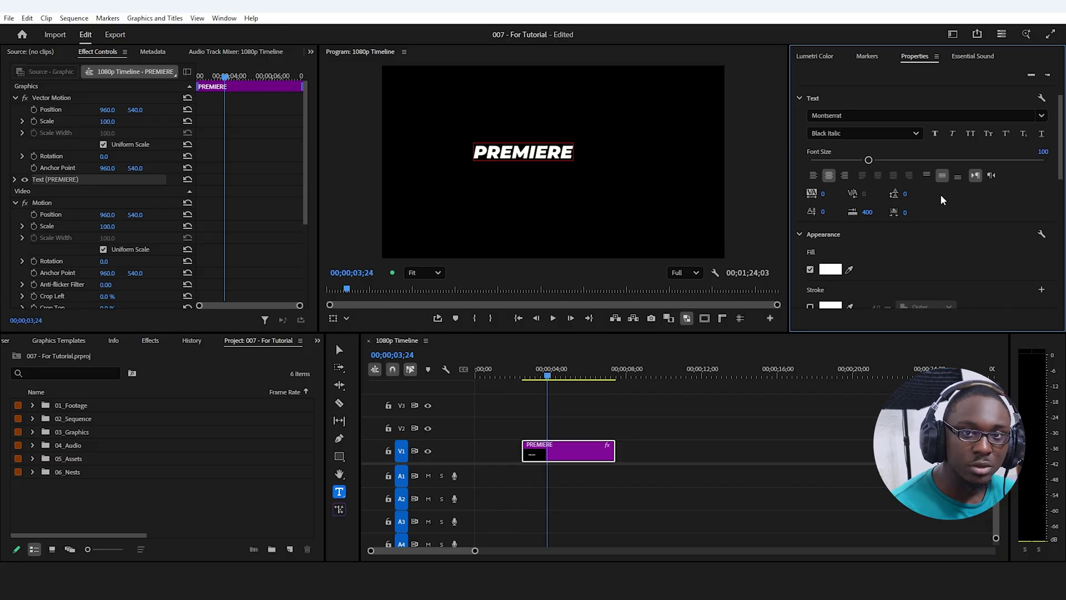
Step: Align the PREMIERE text layer to the vertical and horizontal centre of the frame
{"action": "scroll", "coordinate": [977, 183], "scroll_direction": "down", "scroll_amount": 3}
{"action": "left_click_drag", "start_coordinate": [1054, 131], "coordinate": [1055, 226]}
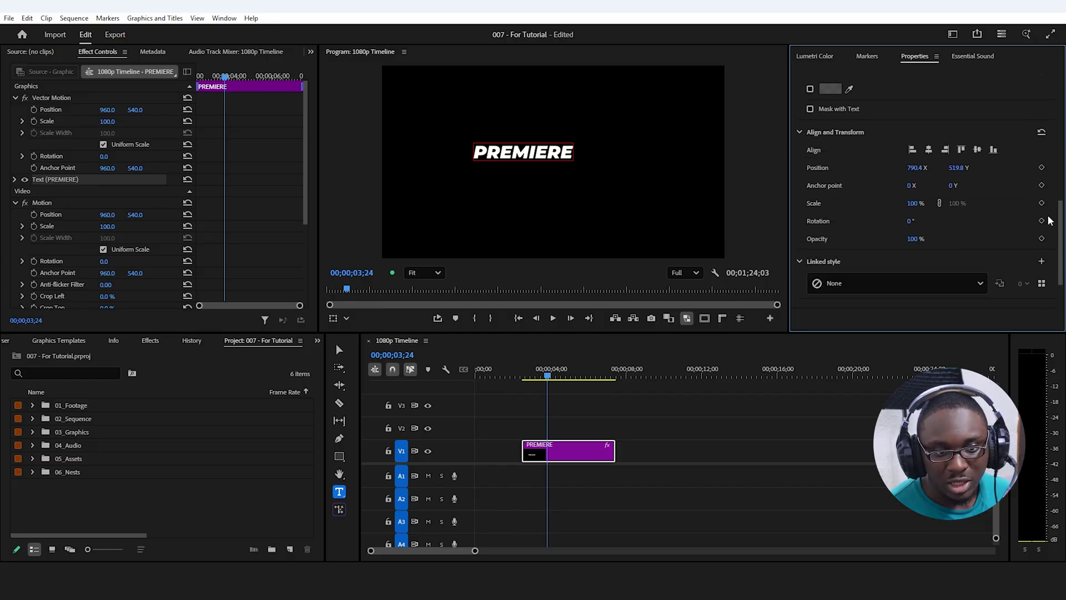
{"action": "left_click", "coordinate": [978, 150]}
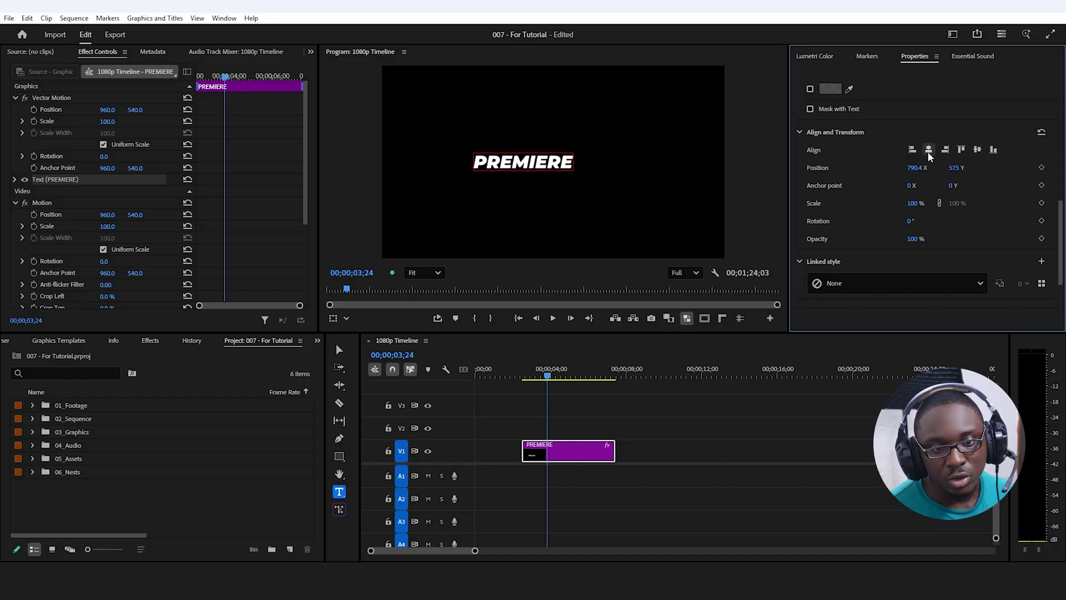
{"action": "left_click", "coordinate": [929, 150]}
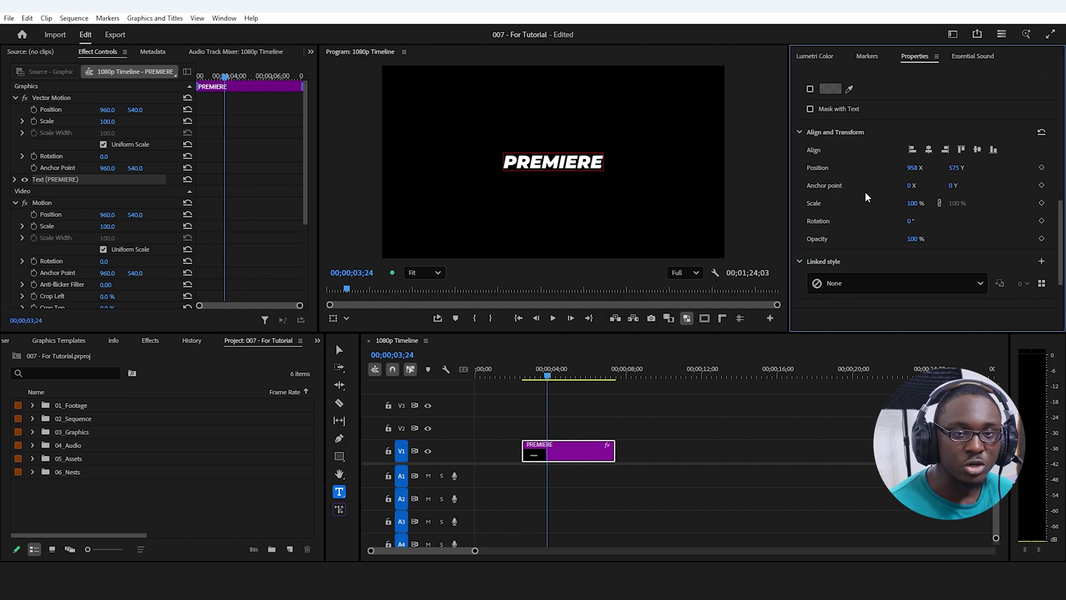
{"action": "key", "text": "Escape"}
{"action": "left_click", "coordinate": [864, 105]}
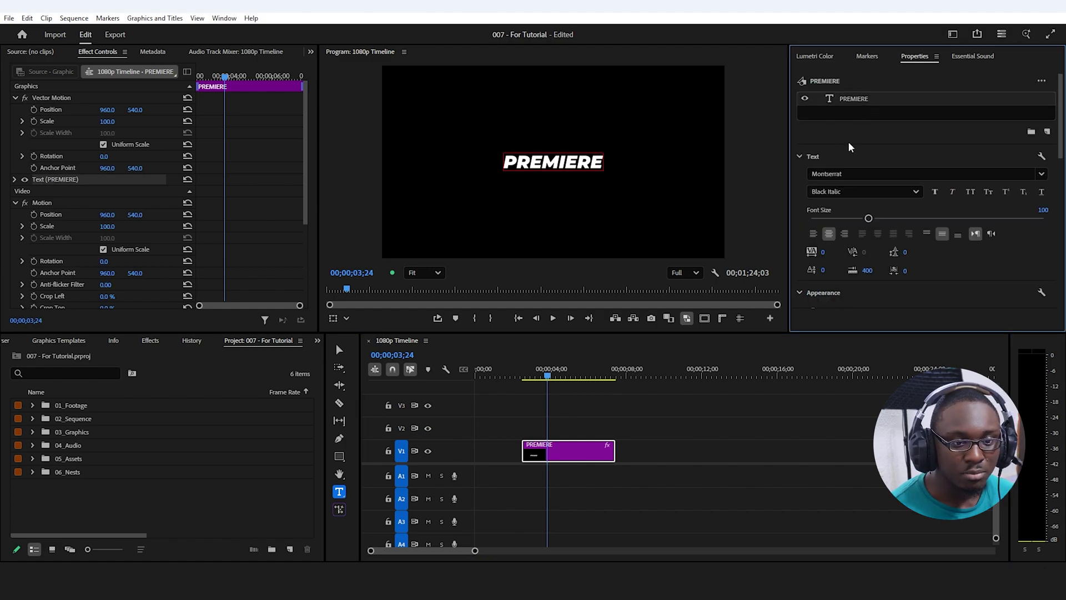
Step: Find the Drop Shadow video effect and apply it to the PREMIERE clip
{"action": "left_click", "coordinate": [670, 364]}
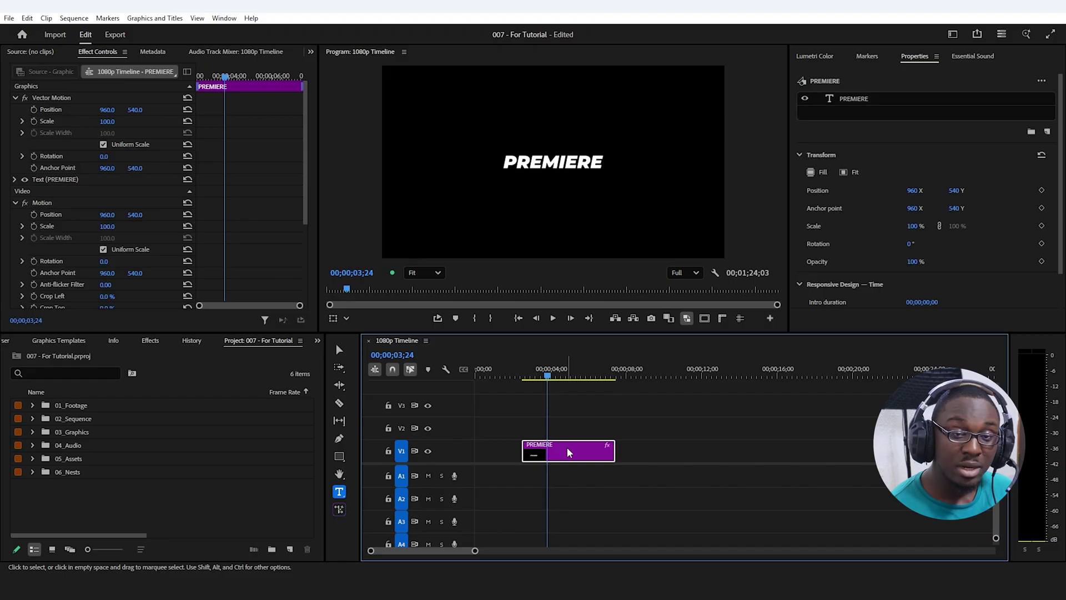
{"action": "left_click", "coordinate": [150, 340]}
{"action": "left_click", "coordinate": [83, 359]}
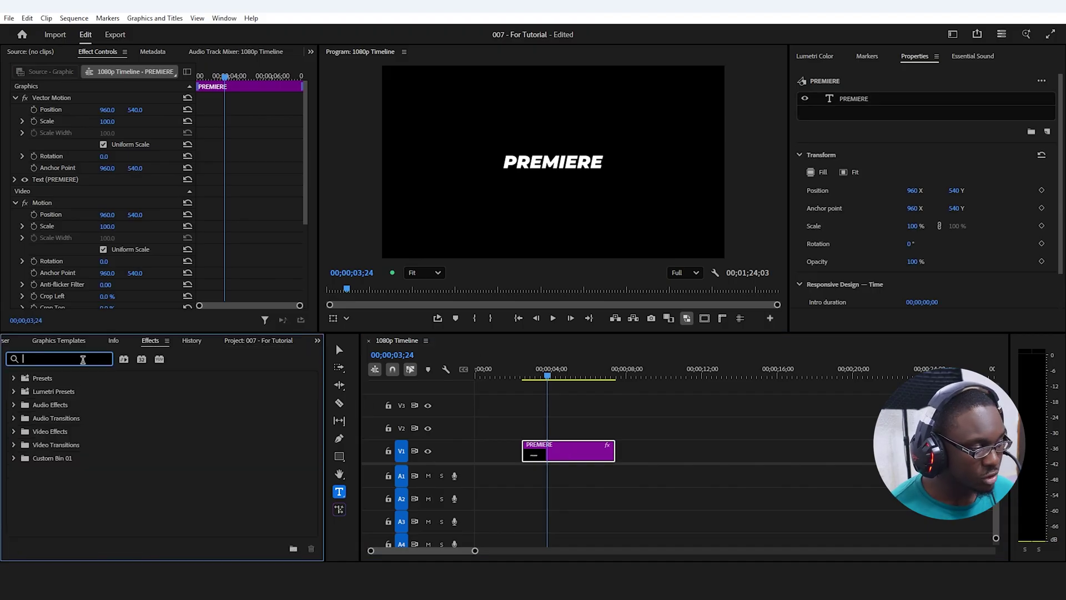
{"action": "type", "text": "drop shadow"}
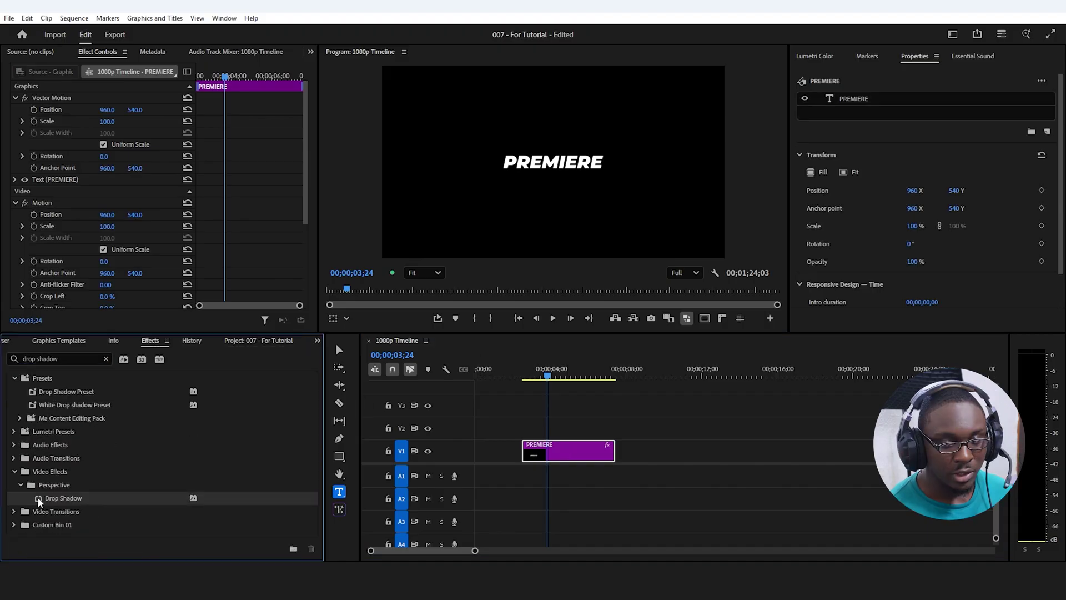
{"action": "left_click_drag", "start_coordinate": [39, 499], "coordinate": [578, 451]}
{"action": "left_click", "coordinate": [574, 431]}
{"action": "left_click", "coordinate": [572, 450]}
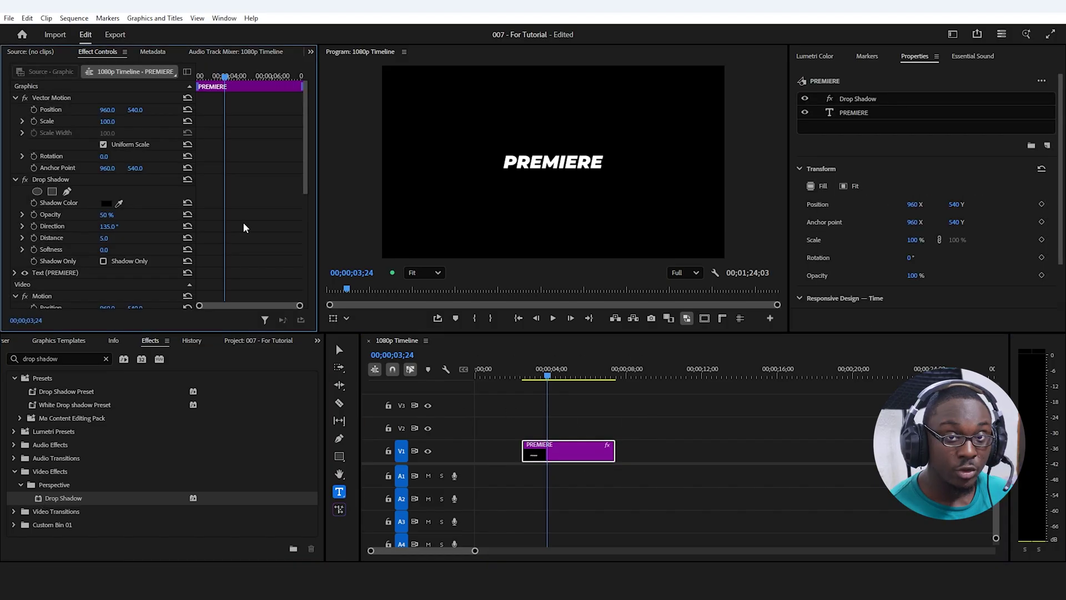
Step: Set the Drop Shadow's colour to white (FFFFFF), its distance to 0 and its softness to 10
{"action": "left_click", "coordinate": [105, 203]}
{"action": "left_click", "coordinate": [400, 209]}
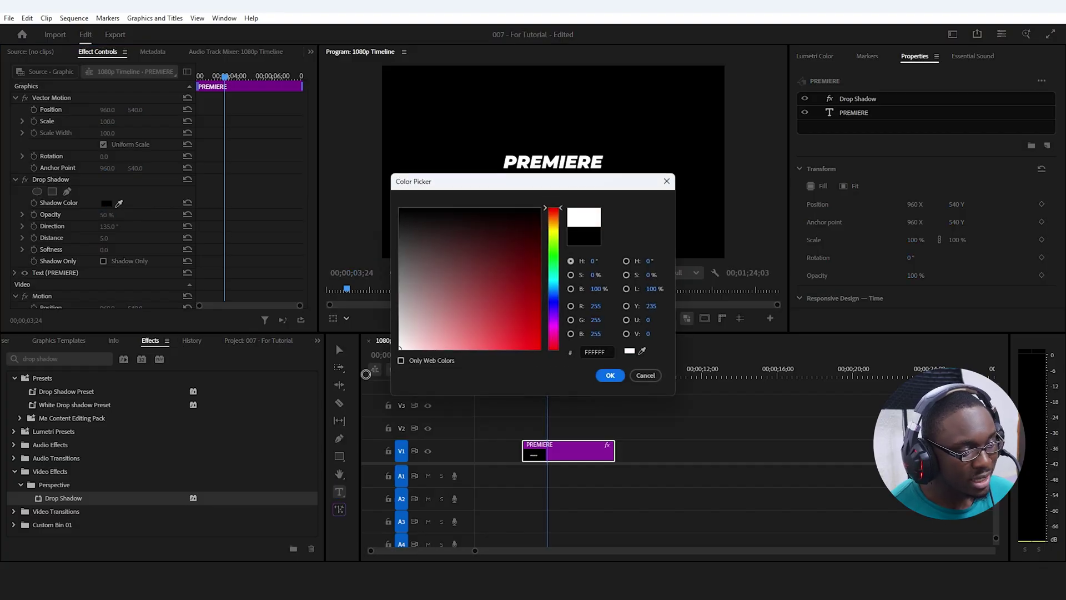
{"action": "left_click", "coordinate": [610, 375]}
{"action": "left_click", "coordinate": [114, 237]}
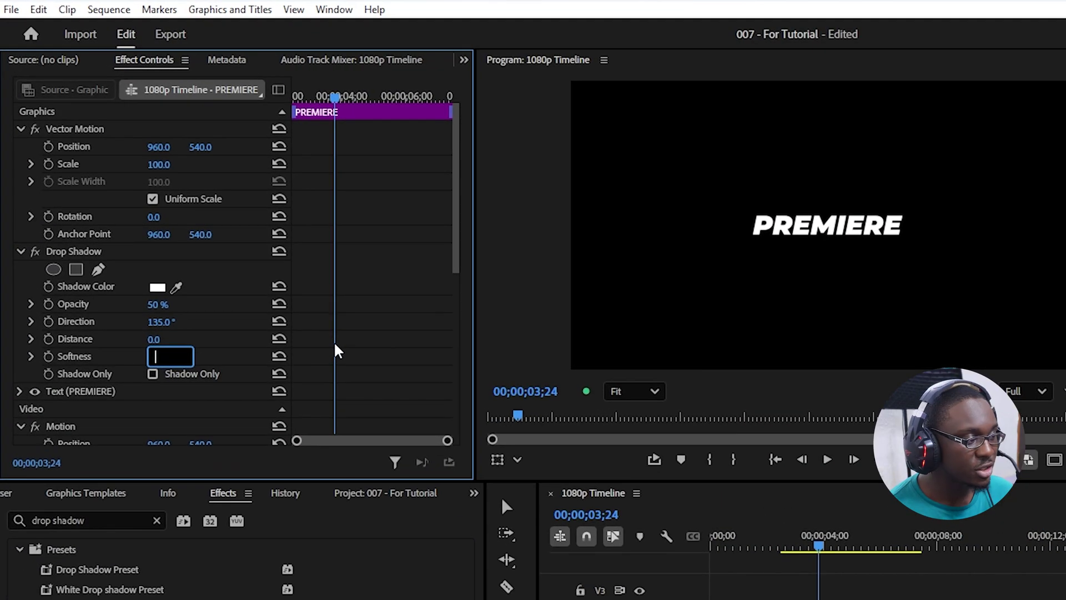
{"action": "type", "text": "10"}
{"action": "key", "text": "Return"}
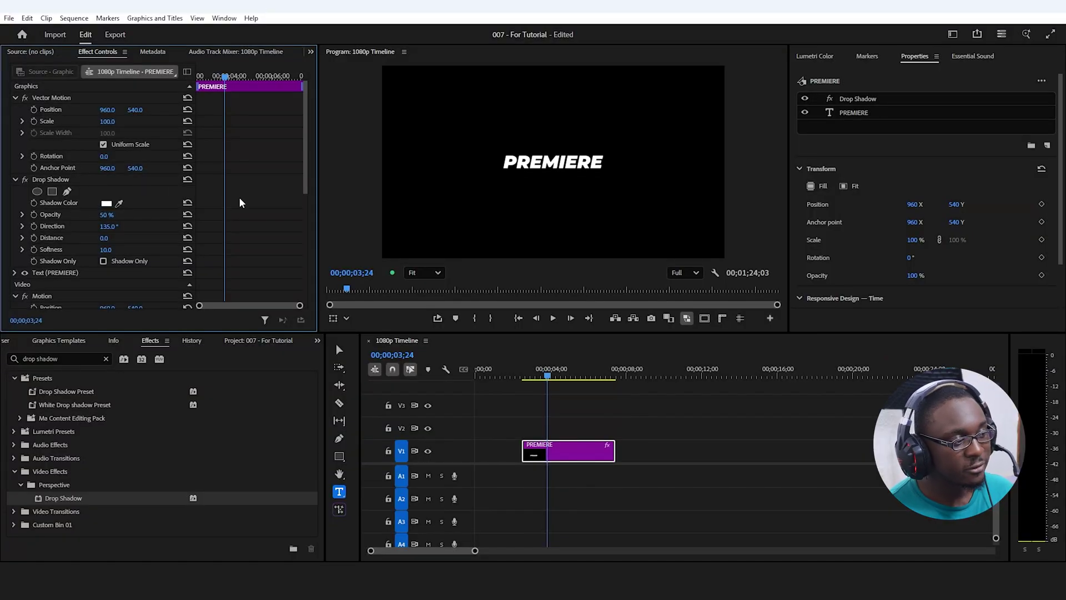
{"action": "key", "text": "ctrl+v"}
{"action": "scroll", "coordinate": [136, 195], "scroll_direction": "down", "scroll_amount": 2}
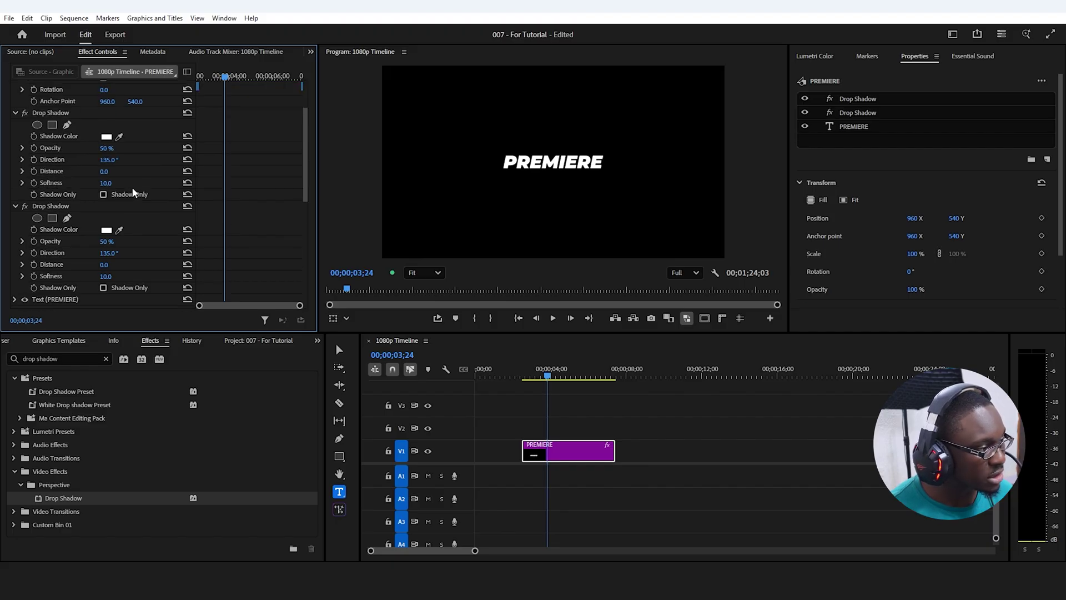
{"action": "key", "text": "ctrl+v"}
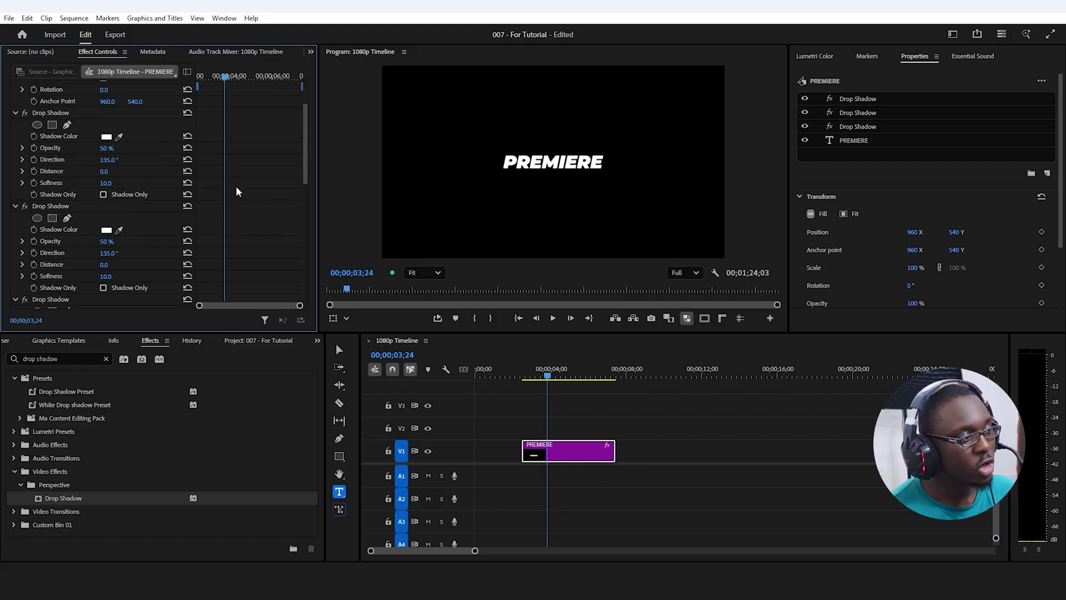
{"action": "key", "text": "ctrl+z"}
{"action": "key", "text": "ctrl+z"}
Step: Copy the PREMIERE clip and paste it twice further along track V1, the second time at 00;00;17;20
{"action": "left_click", "coordinate": [593, 448]}
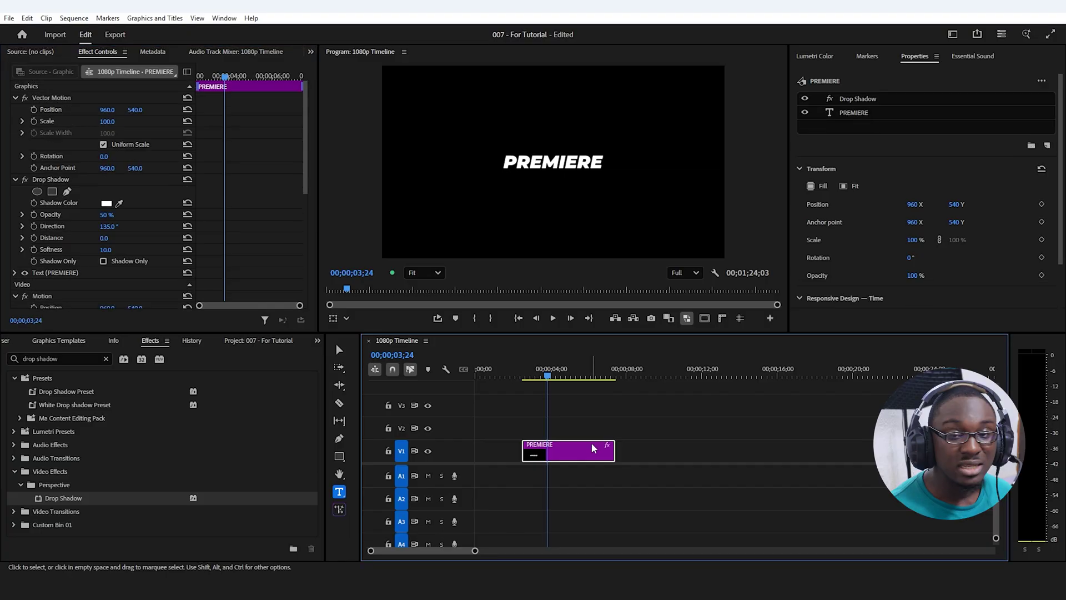
{"action": "scroll", "coordinate": [595, 409], "scroll_direction": "down", "scroll_amount": 1}
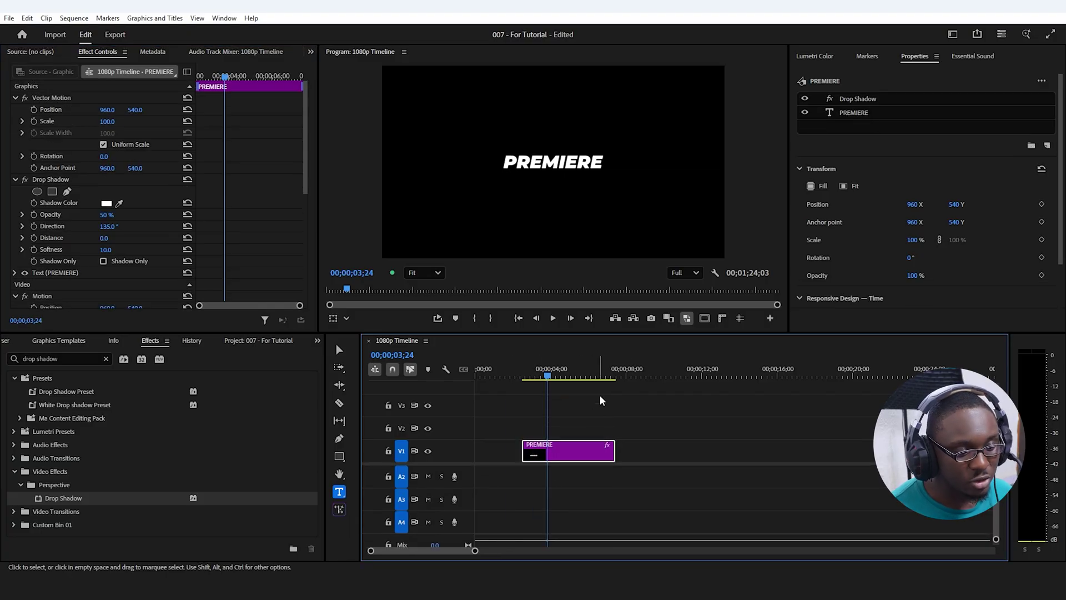
{"action": "left_click", "coordinate": [638, 378]}
{"action": "left_click", "coordinate": [649, 375]}
{"action": "key", "text": "ctrl+v"}
{"action": "left_click", "coordinate": [811, 375]}
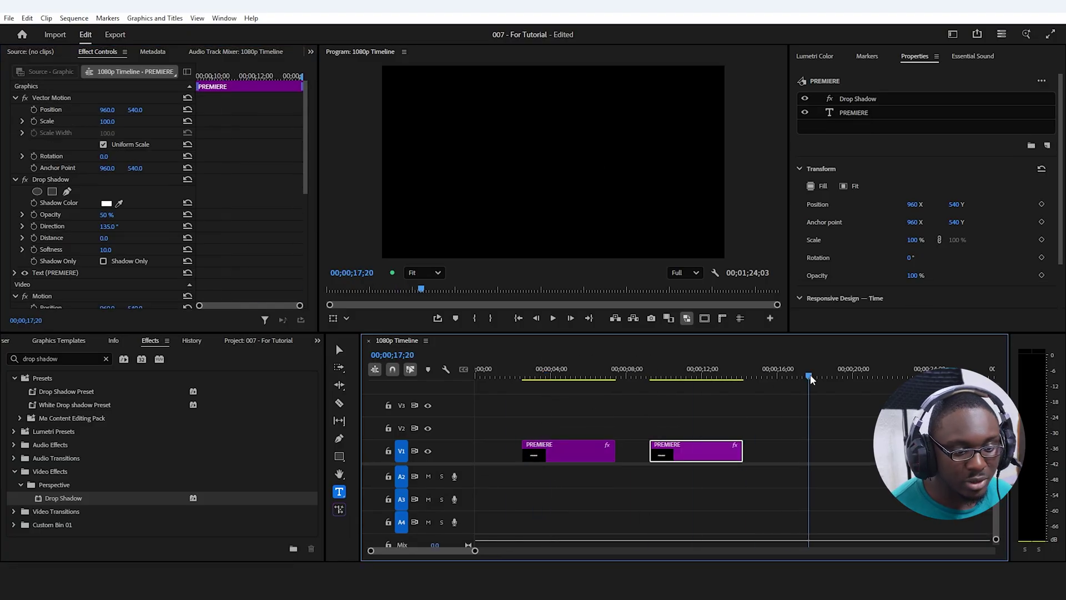
{"action": "key", "text": "ctrl+v"}
{"action": "left_click", "coordinate": [897, 375]}
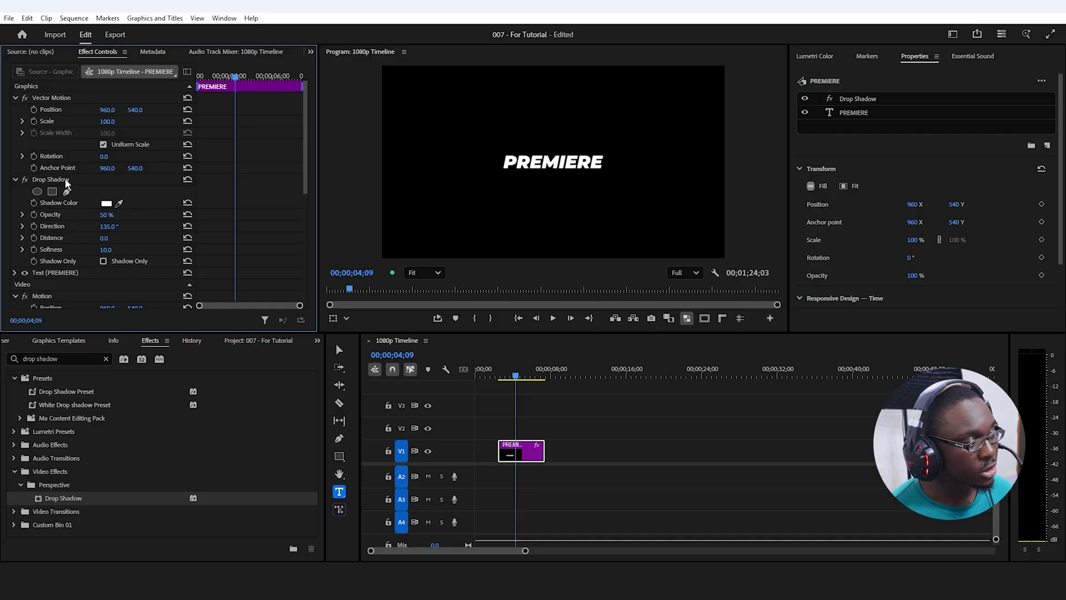
Step: Duplicate the Drop Shadow effect on the PREMIERE clip and set the copy's softness to 50
{"action": "left_click", "coordinate": [55, 180]}
{"action": "key", "text": "ctrl+v"}
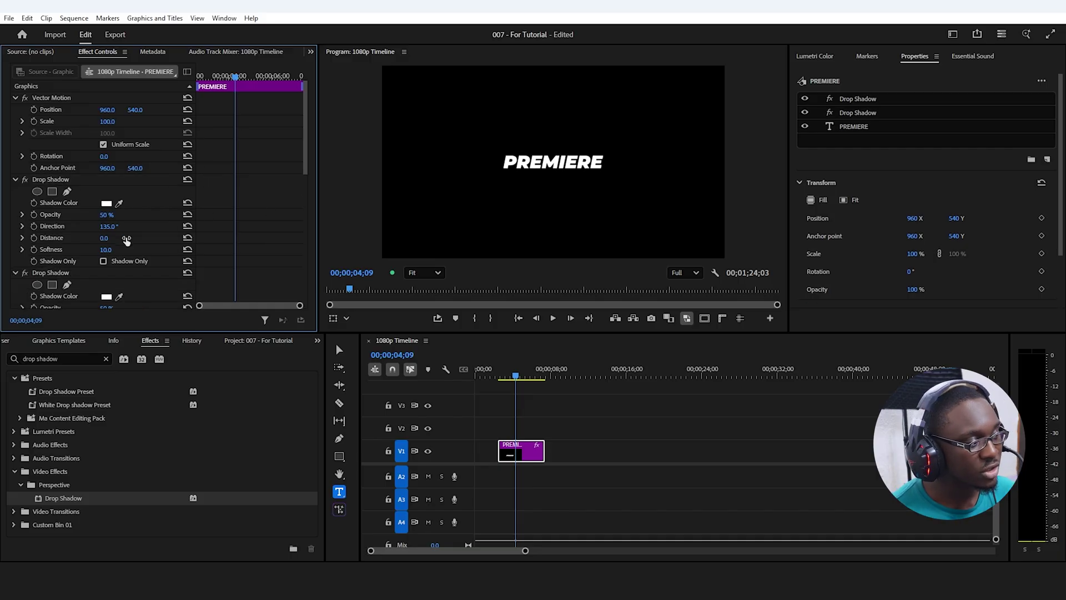
{"action": "left_click", "coordinate": [108, 250]}
{"action": "type", "text": "50"}
{"action": "key", "text": "Return"}
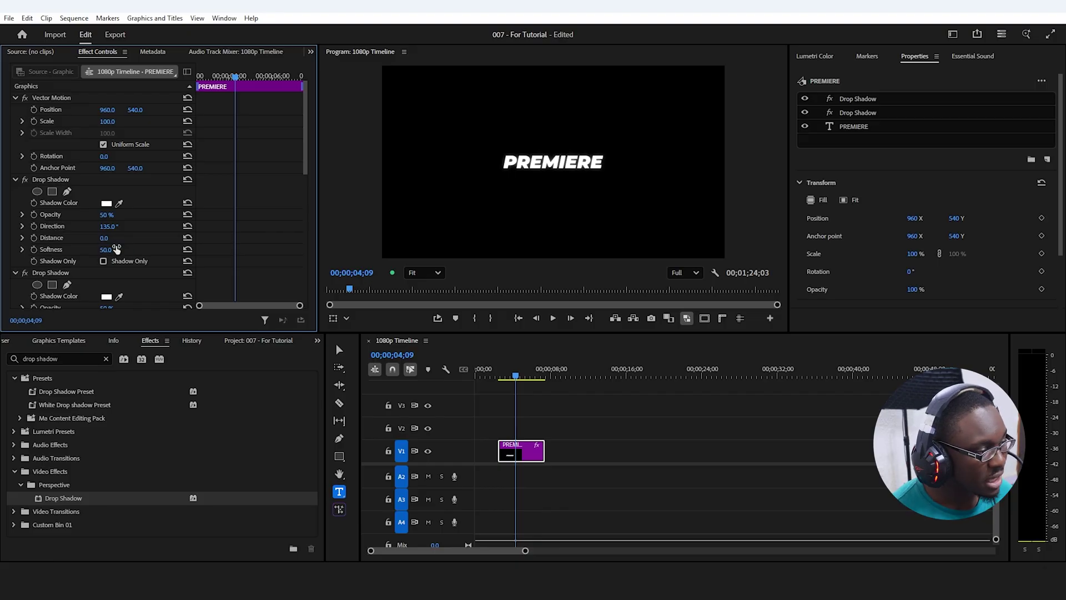
Step: Add a third Drop Shadow to the PREMIERE clip with its softness set to 100
{"action": "key", "text": "ctrl+z"}
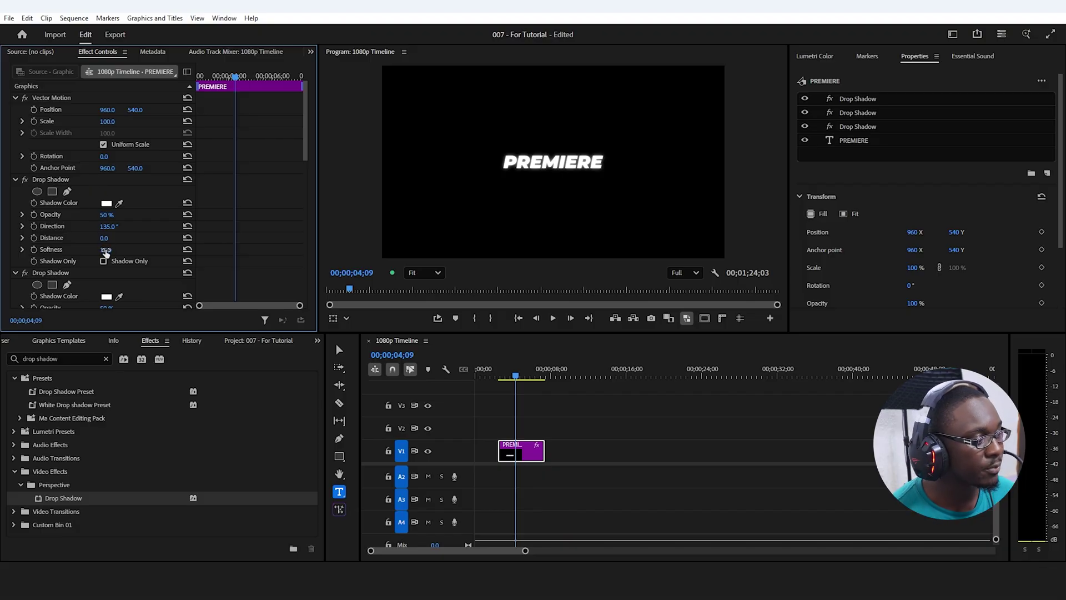
{"action": "left_click", "coordinate": [115, 248]}
{"action": "type", "text": "1"}
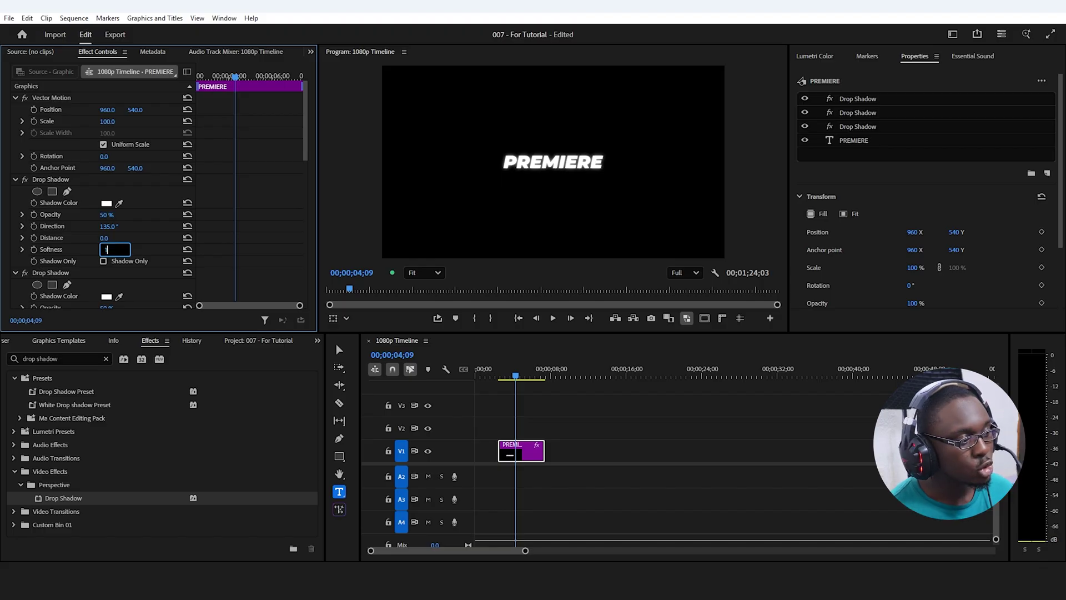
{"action": "type", "text": "00"}
{"action": "key", "text": "Return"}
Step: Find the Tint video effect and apply it to the PREMIERE clip
{"action": "scroll", "coordinate": [166, 230], "scroll_direction": "down", "scroll_amount": 3}
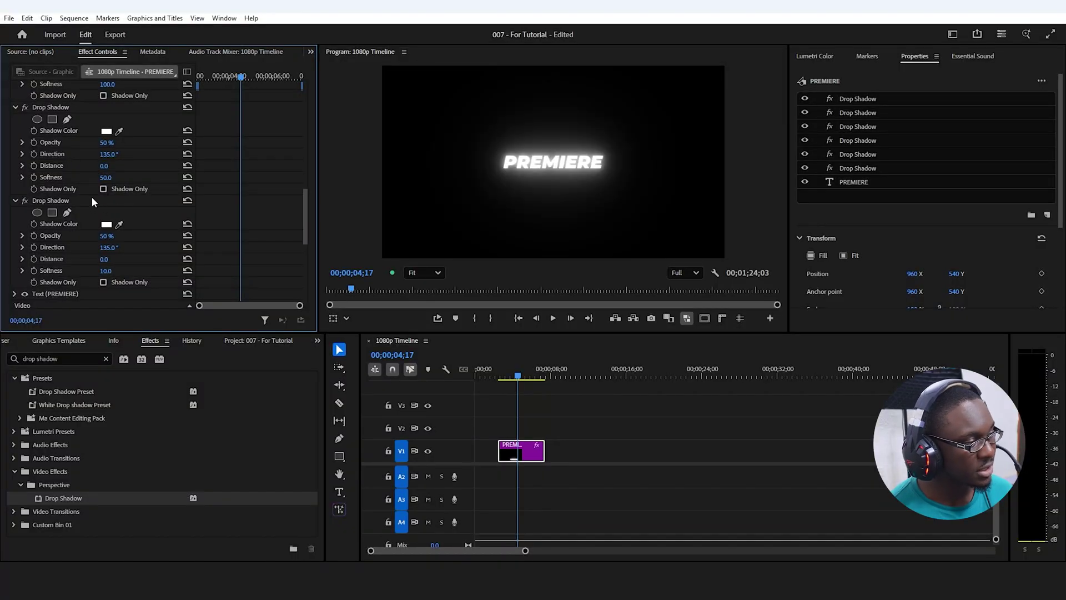
{"action": "scroll", "coordinate": [292, 204], "scroll_direction": "up", "scroll_amount": 10}
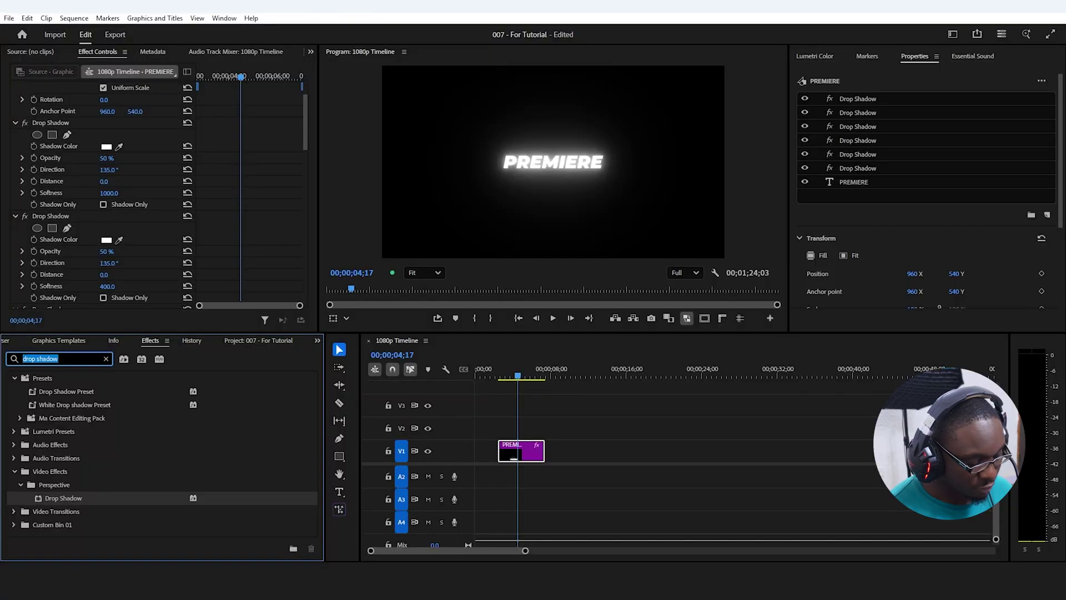
{"action": "type", "text": "tint"}
{"action": "left_click_drag", "start_coordinate": [50, 457], "coordinate": [518, 458]}
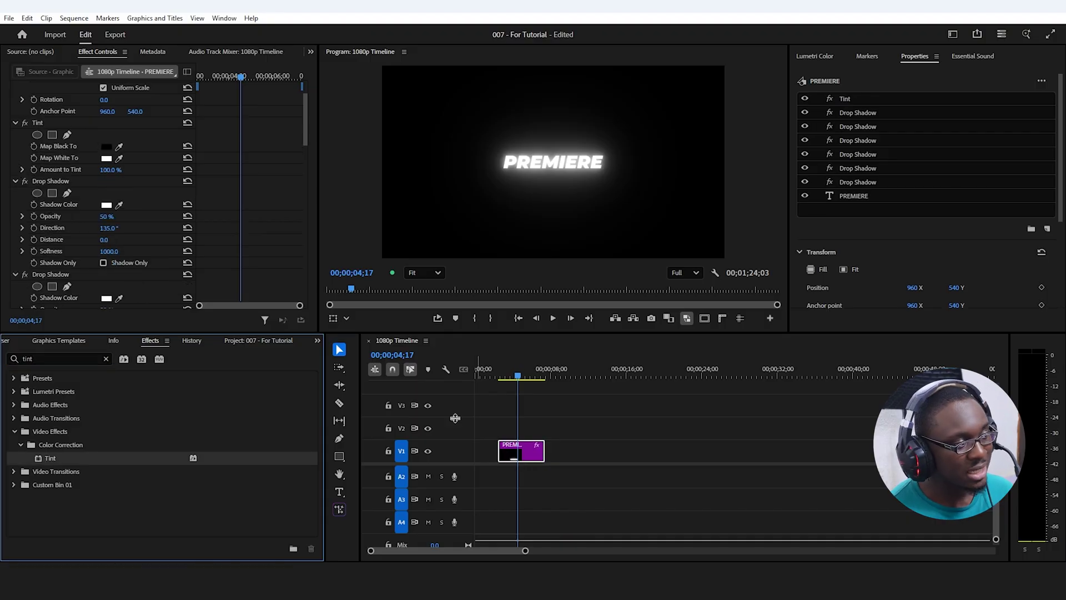
Step: Set the Tint effect's Map White To colour to bright green (24FC4C) on the PREMIERE clip
{"action": "scroll", "coordinate": [232, 158], "scroll_direction": "up", "scroll_amount": 3}
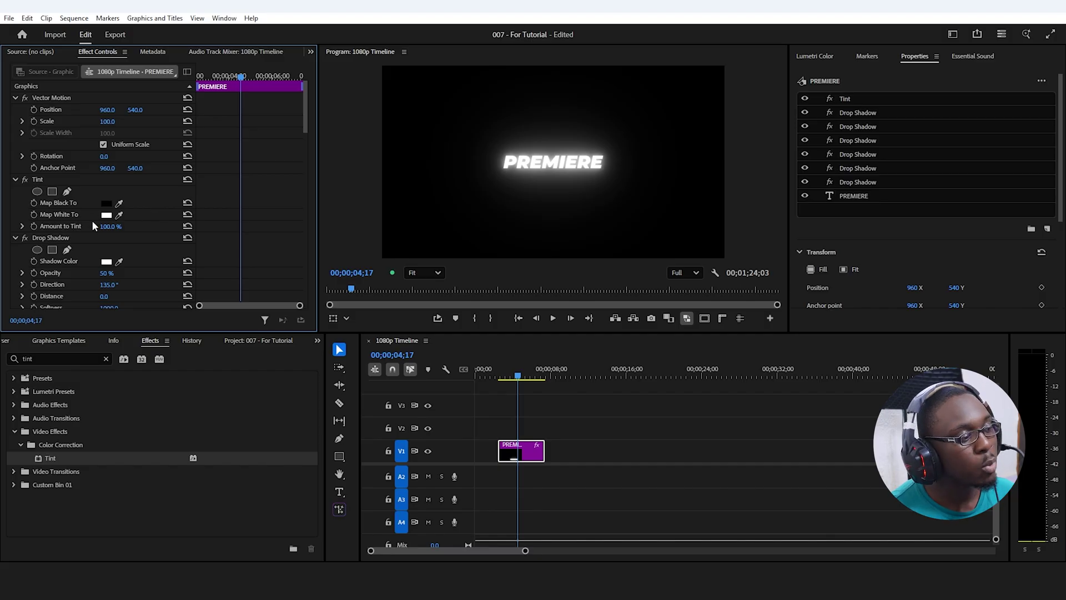
{"action": "left_click", "coordinate": [107, 215]}
{"action": "left_click_drag", "start_coordinate": [512, 327], "coordinate": [520, 347]}
{"action": "left_click", "coordinate": [554, 259]}
{"action": "left_click", "coordinate": [534, 345]}
{"action": "left_click_drag", "start_coordinate": [534, 345], "coordinate": [521, 347]}
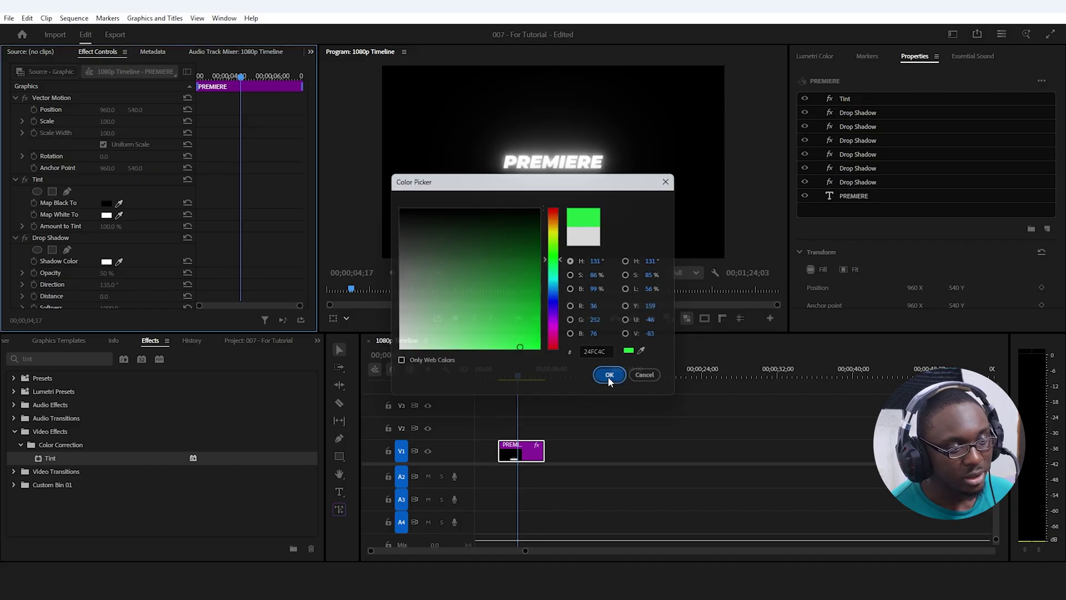
{"action": "left_click", "coordinate": [610, 376]}
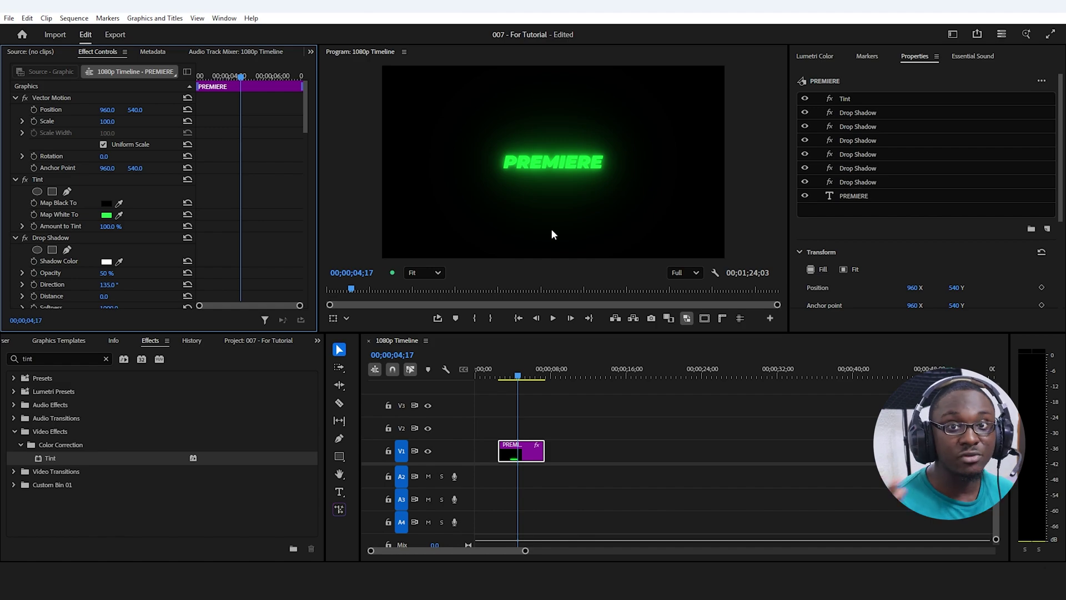
Step: Turn off the Tint effect on the PREMIERE clip and set the text's fill colour to red (E22727)
{"action": "left_click", "coordinate": [598, 446]}
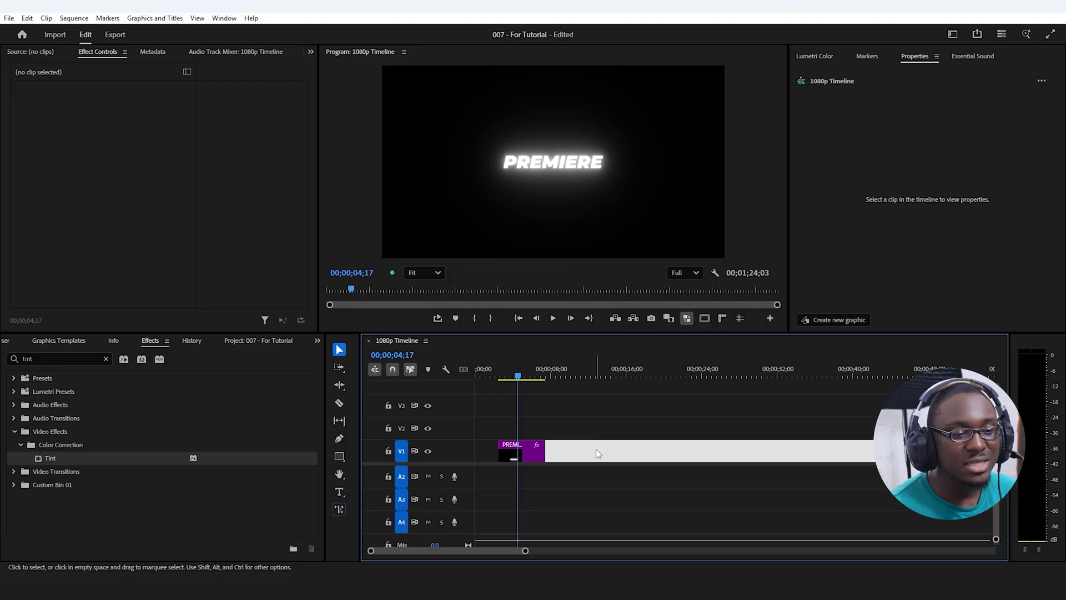
{"action": "left_click", "coordinate": [515, 458]}
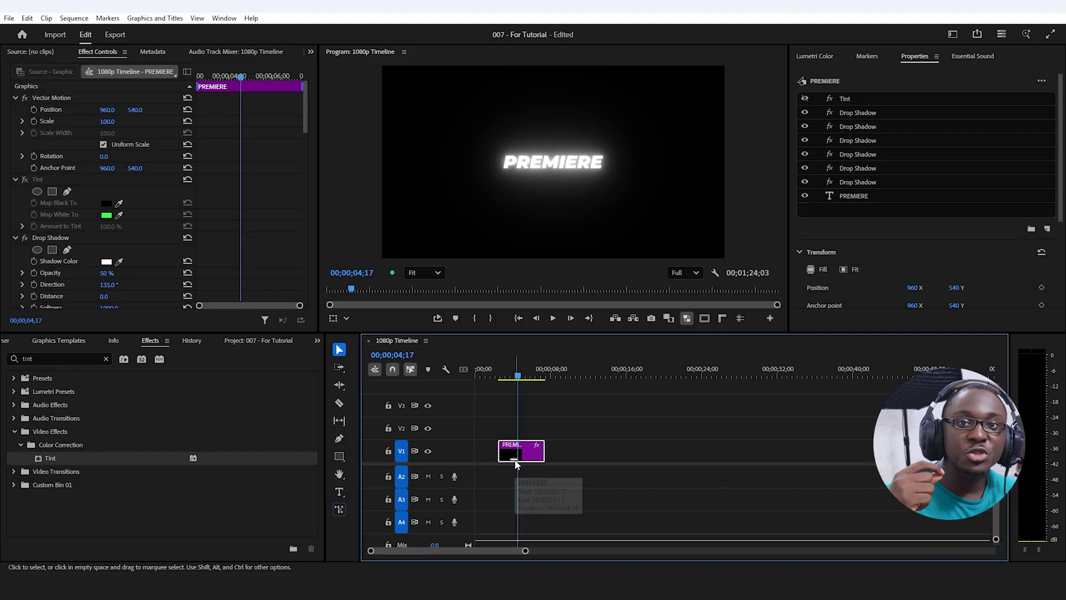
{"action": "left_click", "coordinate": [794, 316]}
{"action": "left_click", "coordinate": [861, 198]}
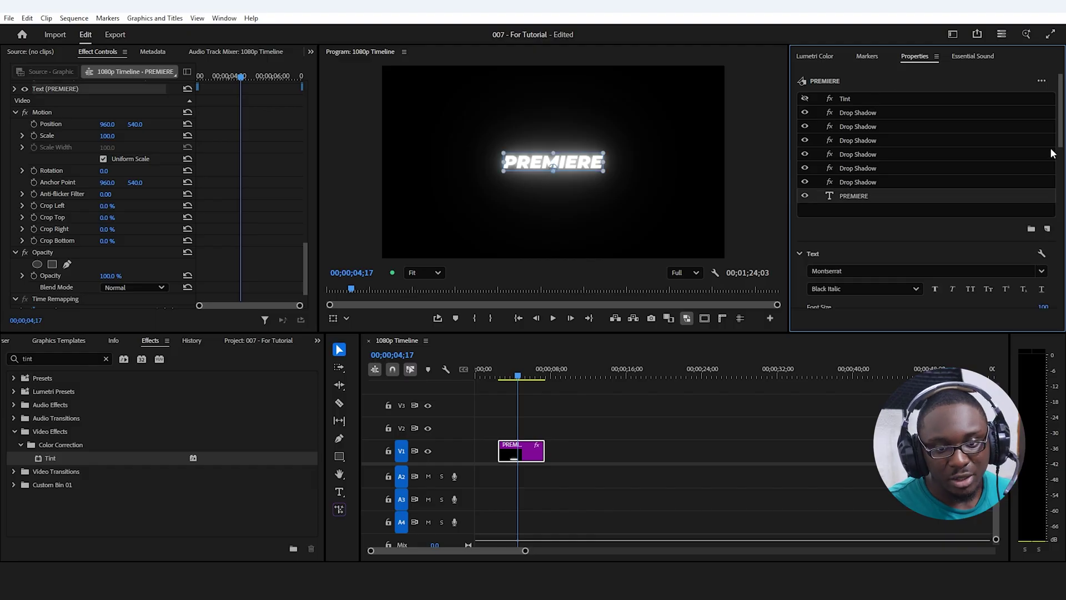
{"action": "left_click_drag", "start_coordinate": [1059, 148], "coordinate": [1061, 186]}
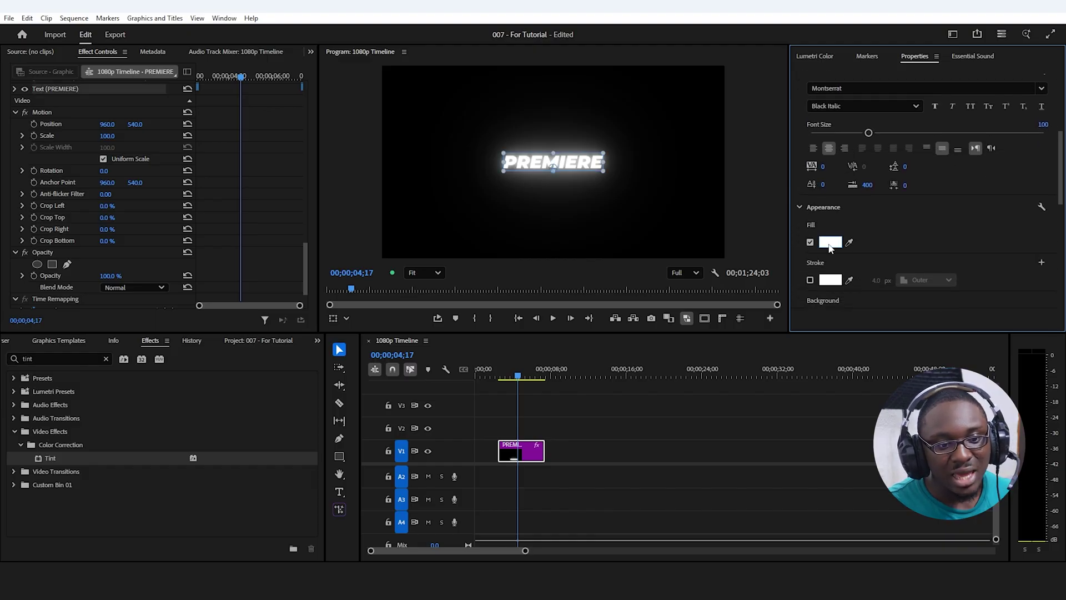
{"action": "left_click", "coordinate": [830, 240]}
{"action": "left_click", "coordinate": [442, 393]}
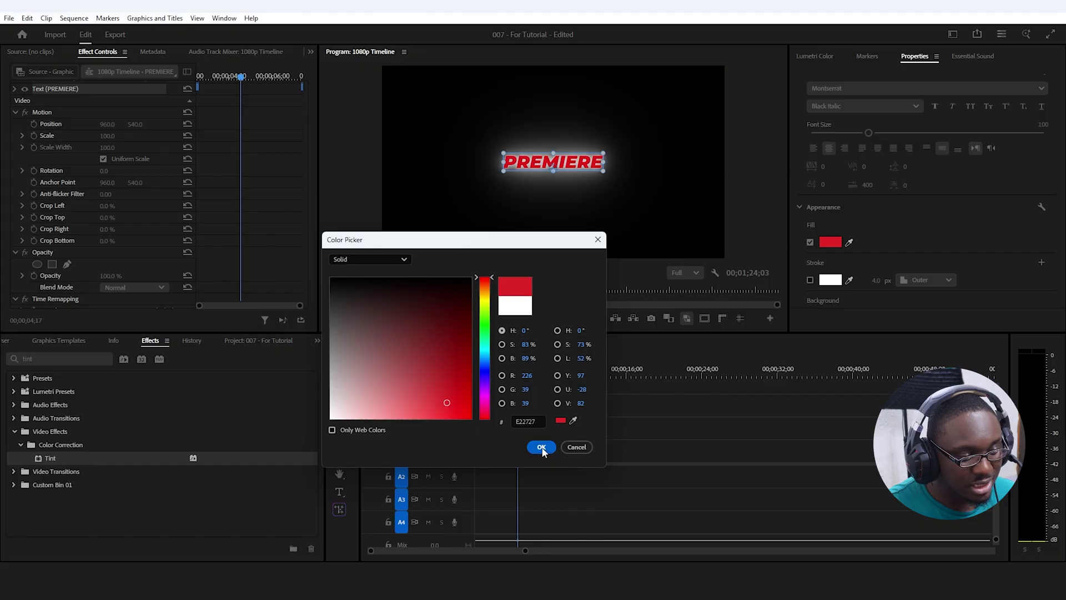
{"action": "left_click", "coordinate": [541, 447]}
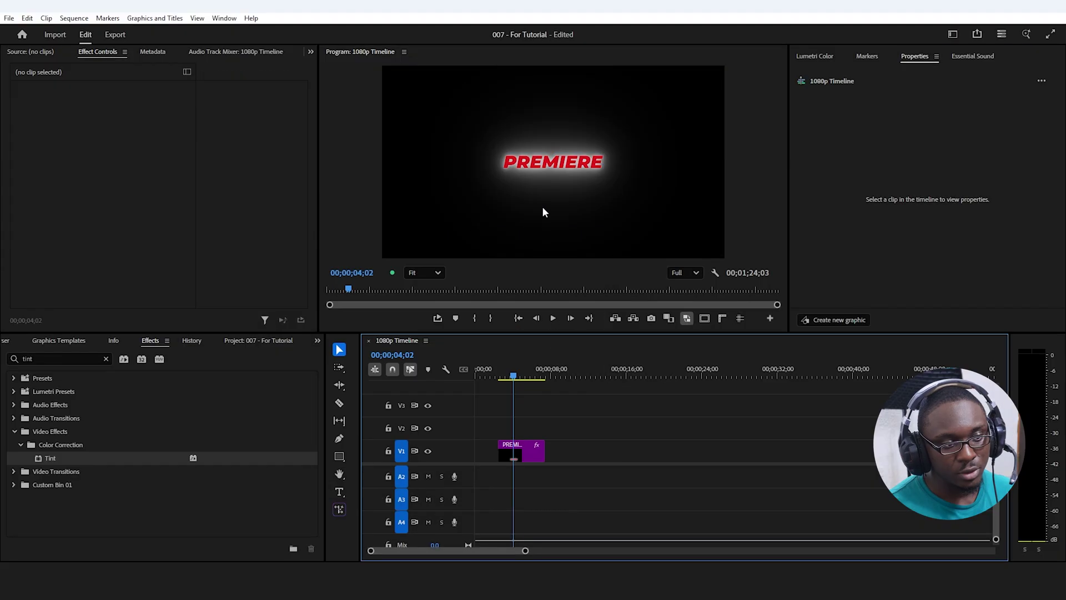
Step: Set the PREMIERE text's fill colour back to pure white (FFFFFF)
{"action": "left_click", "coordinate": [578, 168]}
{"action": "left_click", "coordinate": [830, 291]}
{"action": "left_click", "coordinate": [440, 364]}
{"action": "left_click", "coordinate": [331, 417]}
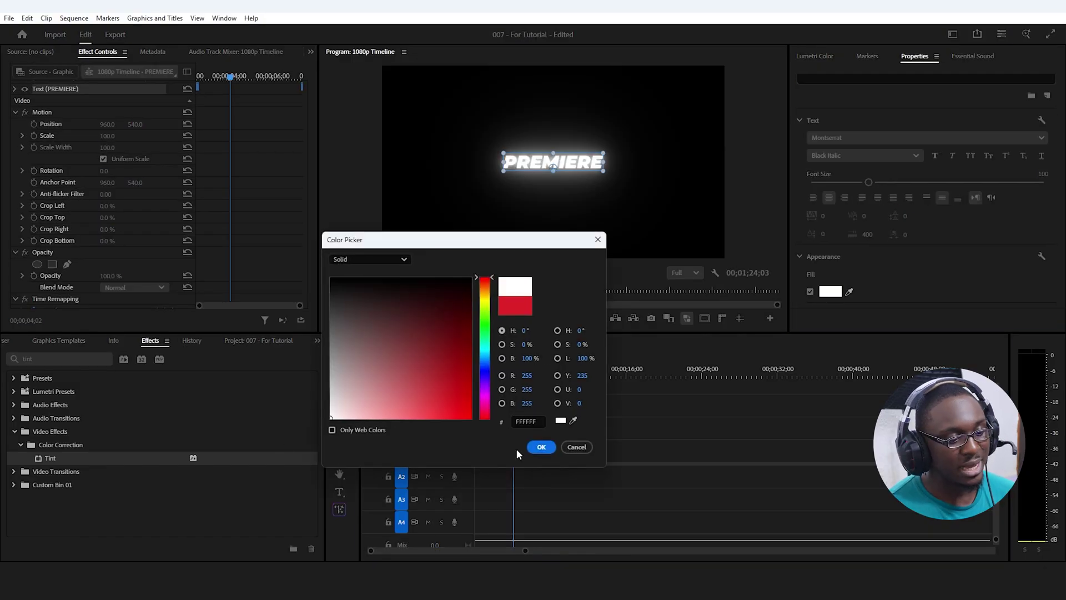
{"action": "left_click", "coordinate": [541, 447]}
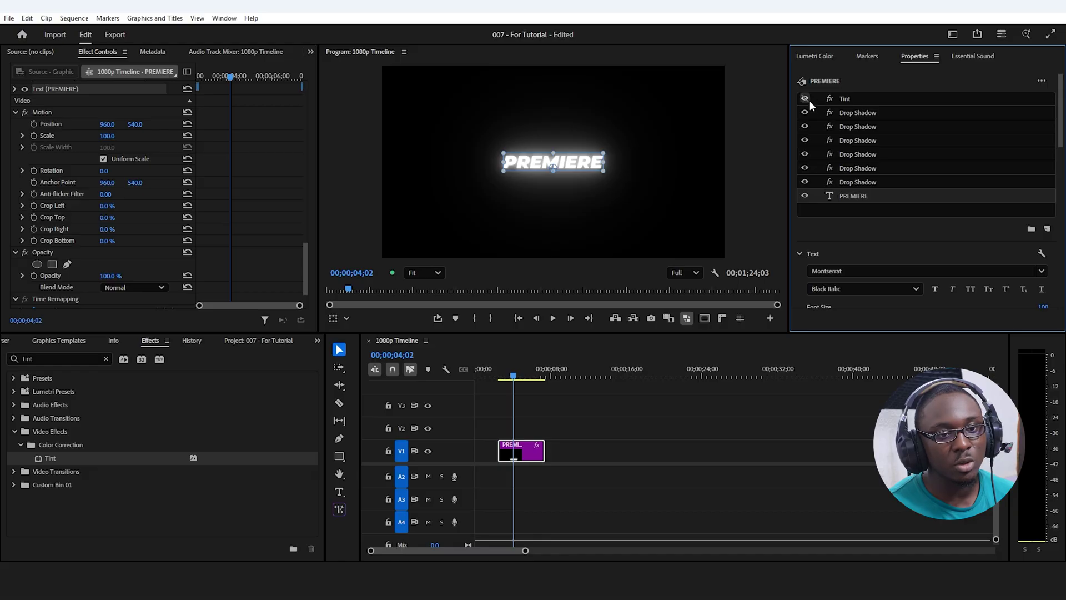
Step: Turn the Tint effect back on and set its Map White To colour to orange-red (FC5224)
{"action": "left_click", "coordinate": [805, 99]}
{"action": "left_click", "coordinate": [106, 124]}
{"action": "left_click_drag", "start_coordinate": [560, 261], "coordinate": [560, 212]}
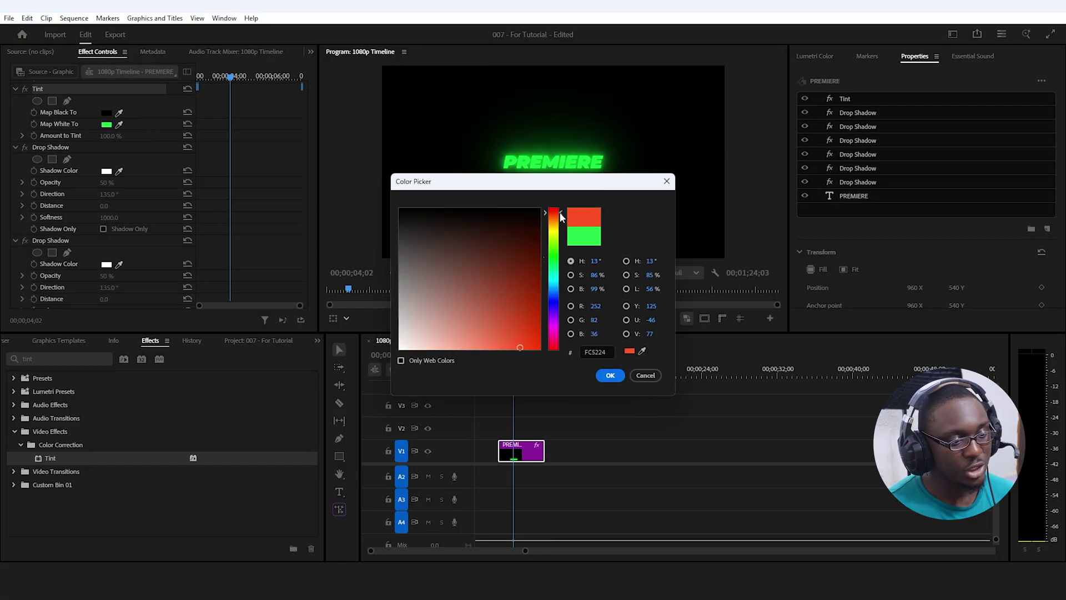
{"action": "left_click", "coordinate": [615, 377]}
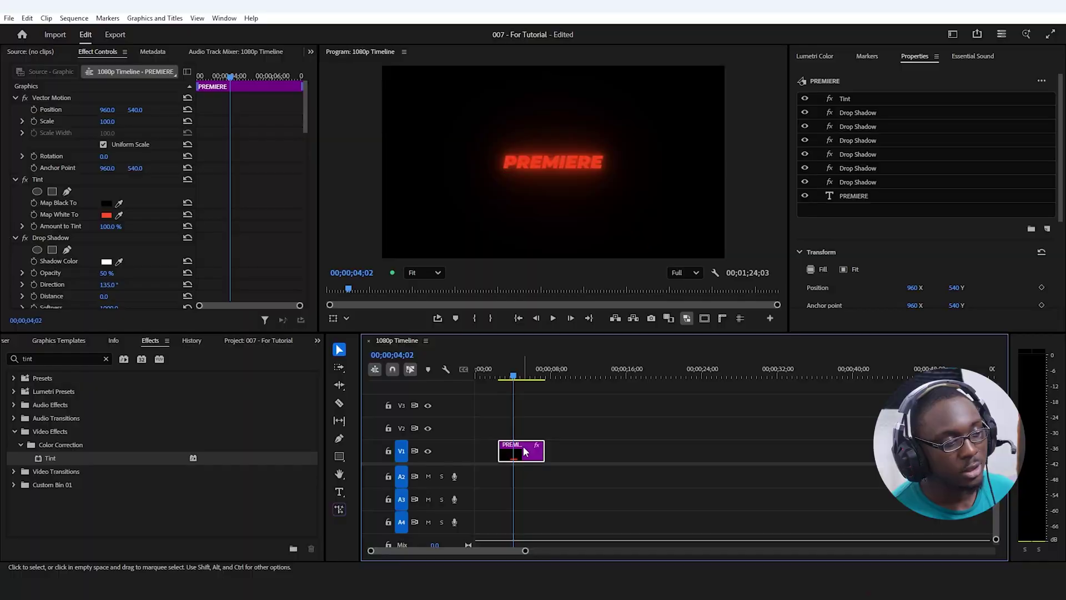
Step: Set the Tint effect's Map White To colour to white (FFFFFF)
{"action": "left_click", "coordinate": [107, 216]}
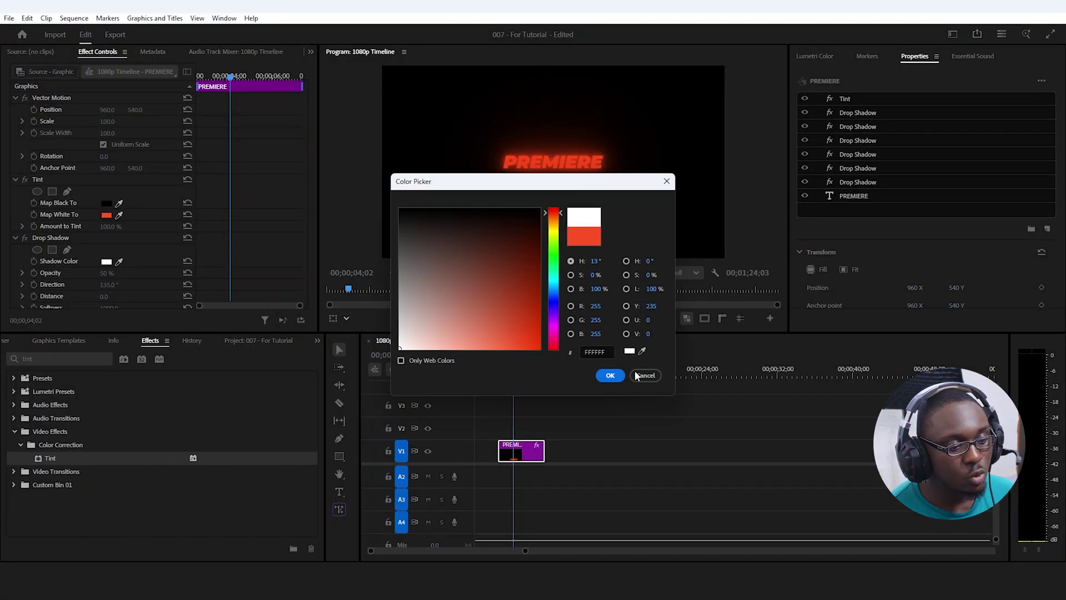
{"action": "left_click", "coordinate": [611, 376]}
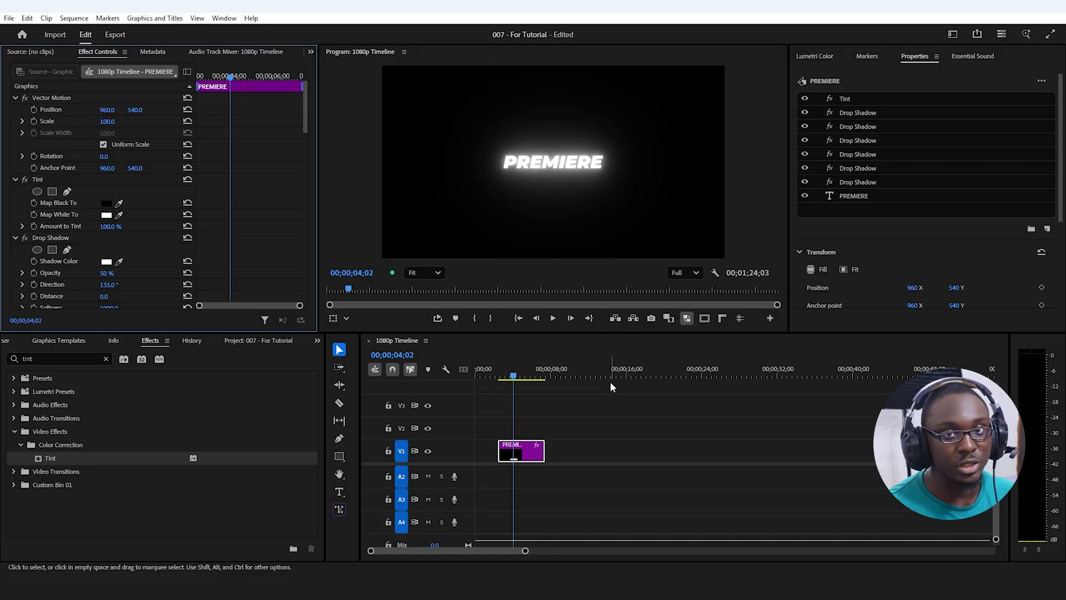
Step: Enlarge the effect settings and select the Tint effect together with all six Drop Shadow effects of the PREMIERE clip
{"action": "double_click", "coordinate": [101, 51]}
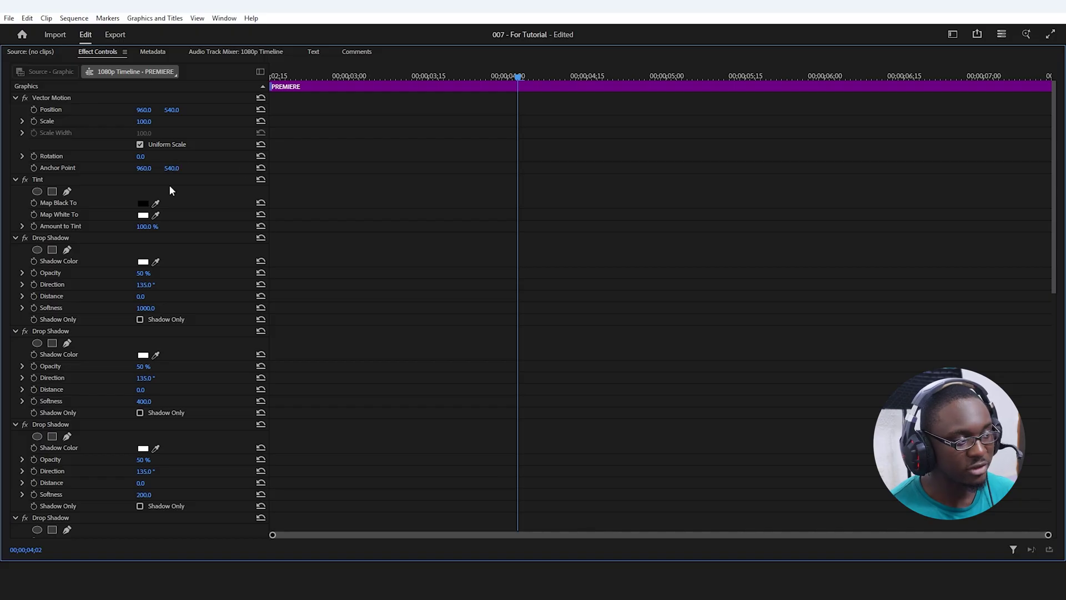
{"action": "left_click", "coordinate": [55, 178]}
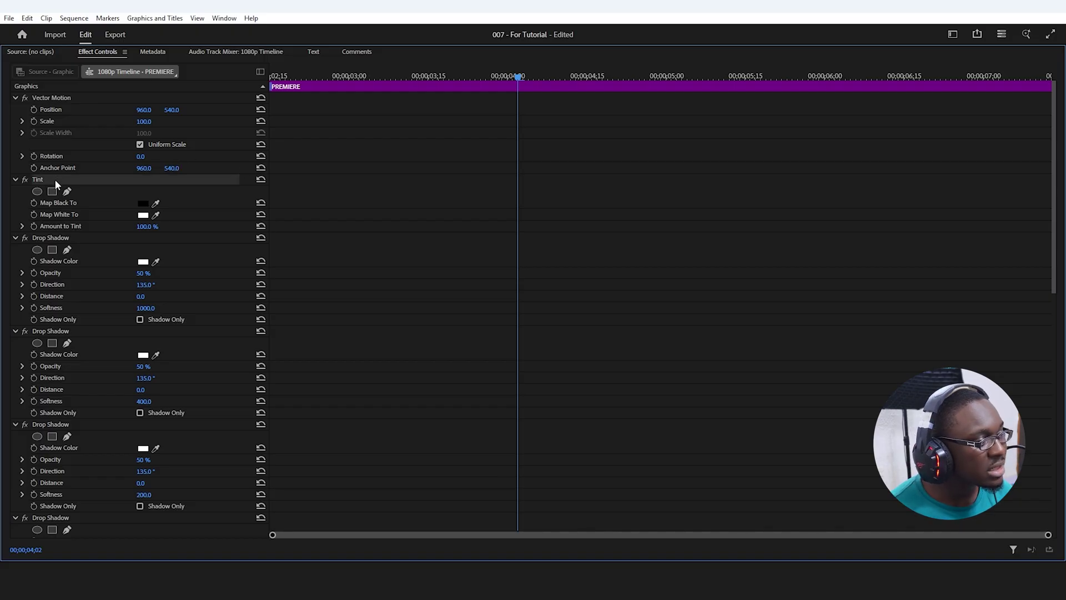
{"action": "left_click", "coordinate": [58, 235], "text": "ctrl"}
{"action": "left_click", "coordinate": [59, 331], "text": "ctrl"}
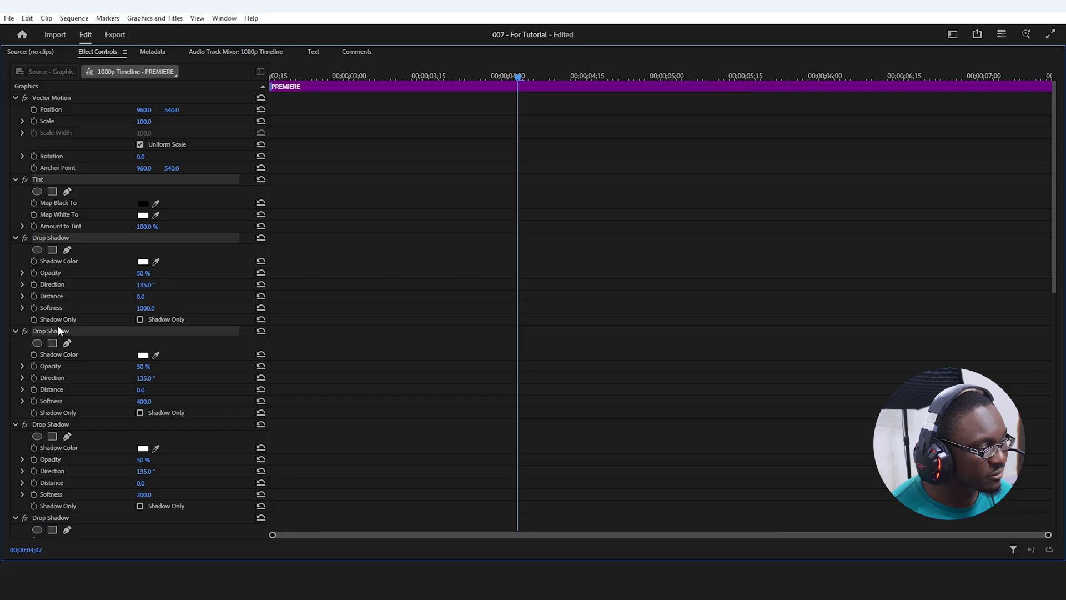
{"action": "left_click", "coordinate": [66, 426], "text": "ctrl"}
{"action": "scroll", "coordinate": [87, 395], "scroll_direction": "down", "scroll_amount": 4}
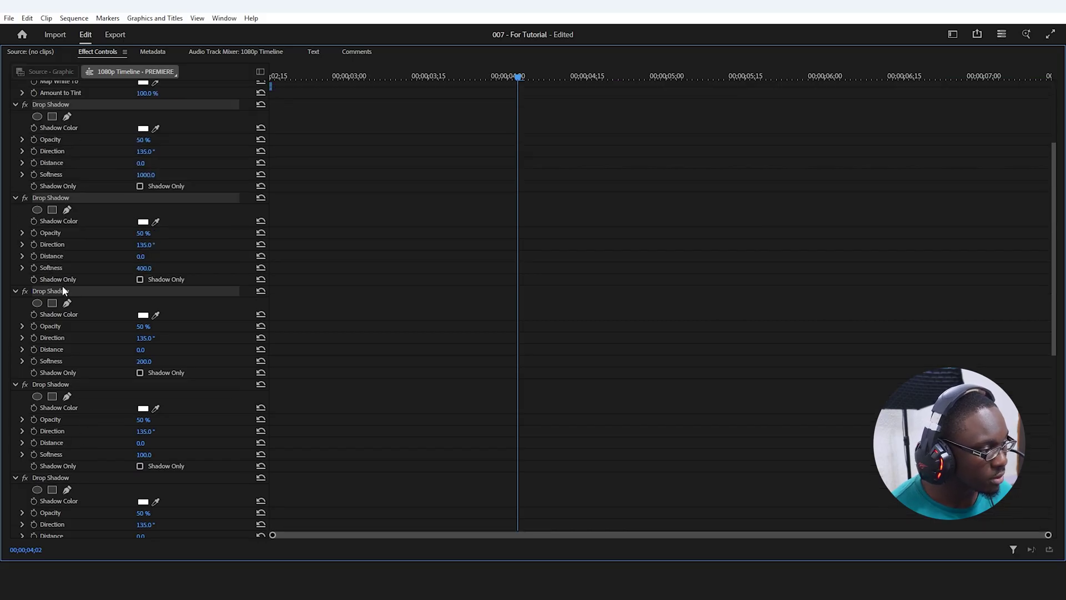
{"action": "left_click", "coordinate": [57, 385], "text": "ctrl"}
{"action": "left_click", "coordinate": [56, 475], "text": "ctrl"}
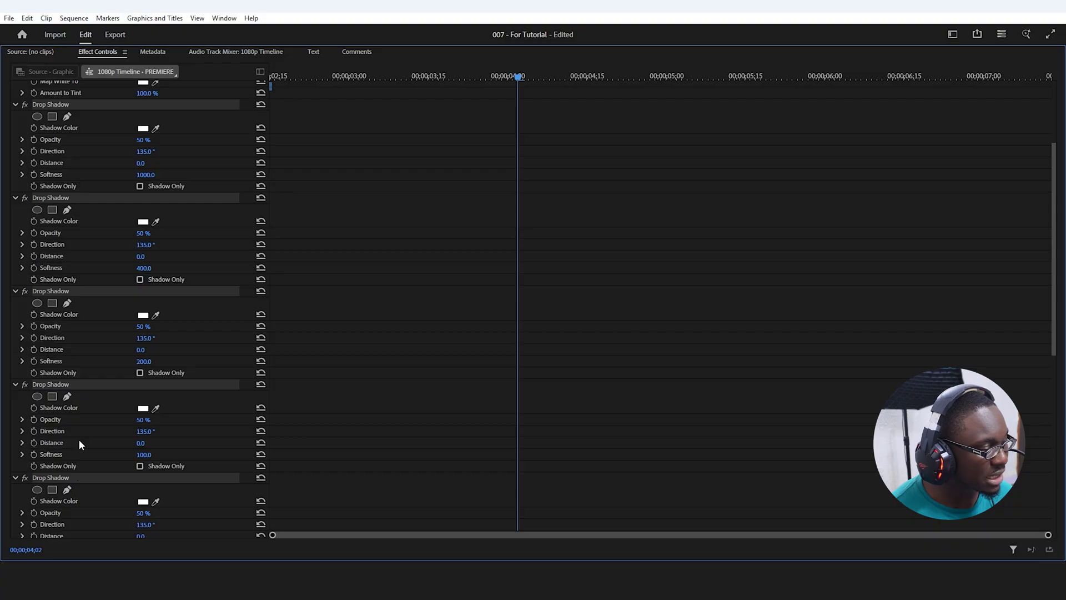
{"action": "scroll", "coordinate": [81, 458], "scroll_direction": "down", "scroll_amount": 4}
{"action": "left_click", "coordinate": [71, 439], "text": "ctrl"}
{"action": "scroll", "coordinate": [67, 442], "scroll_direction": "down", "scroll_amount": 6}
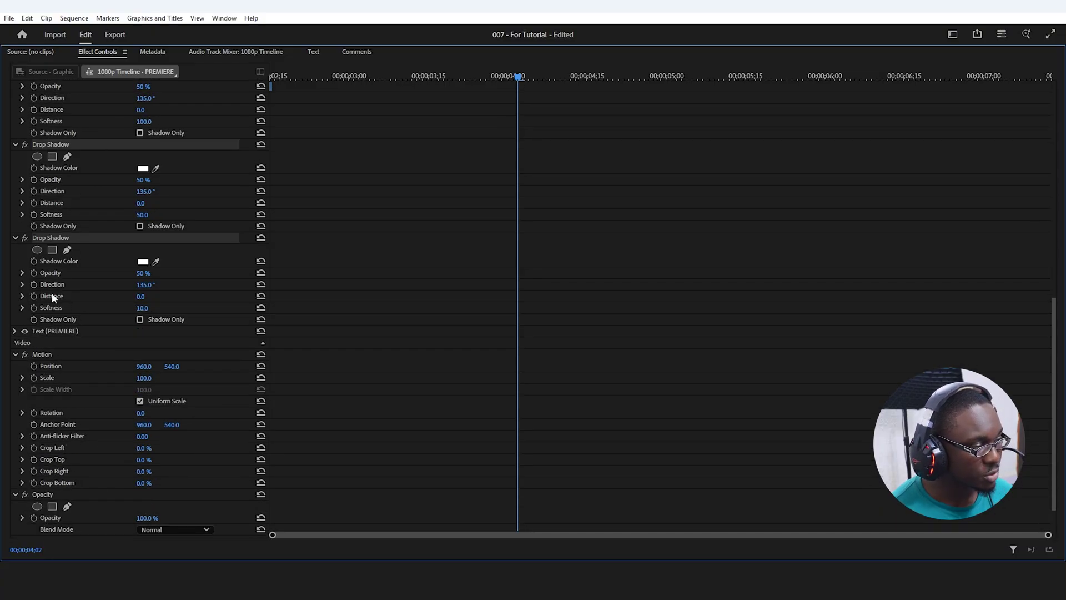
{"action": "scroll", "coordinate": [85, 280], "scroll_direction": "up", "scroll_amount": 4}
{"action": "scroll", "coordinate": [96, 315], "scroll_direction": "up", "scroll_amount": 10}
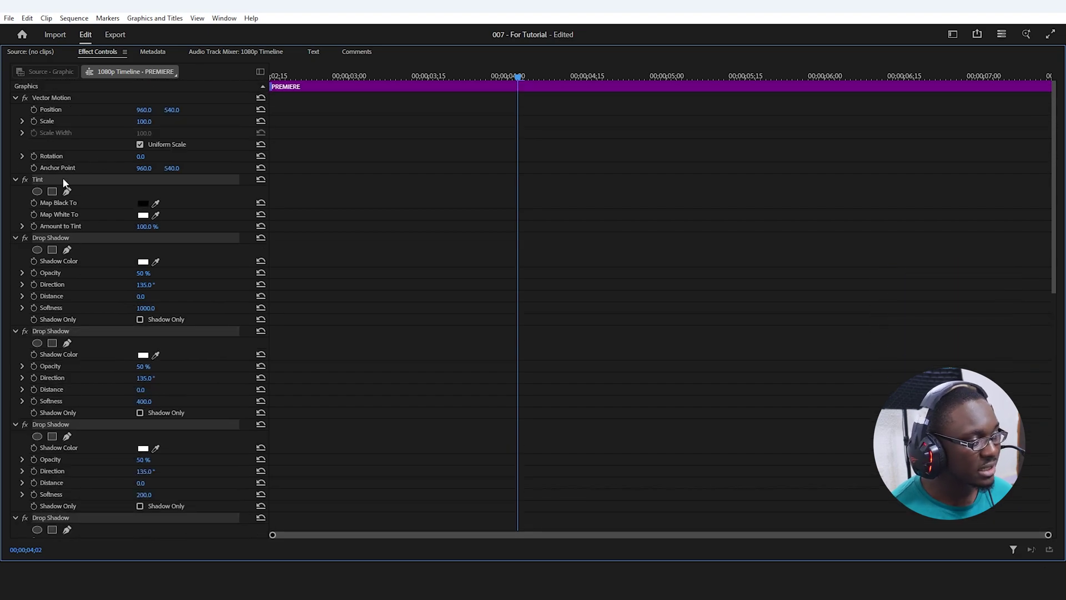
Step: Save the selected Tint and Drop Shadow effects as a preset named Glow Tint Preset, and restore the normal workspace layout
{"action": "right_click", "coordinate": [52, 182]}
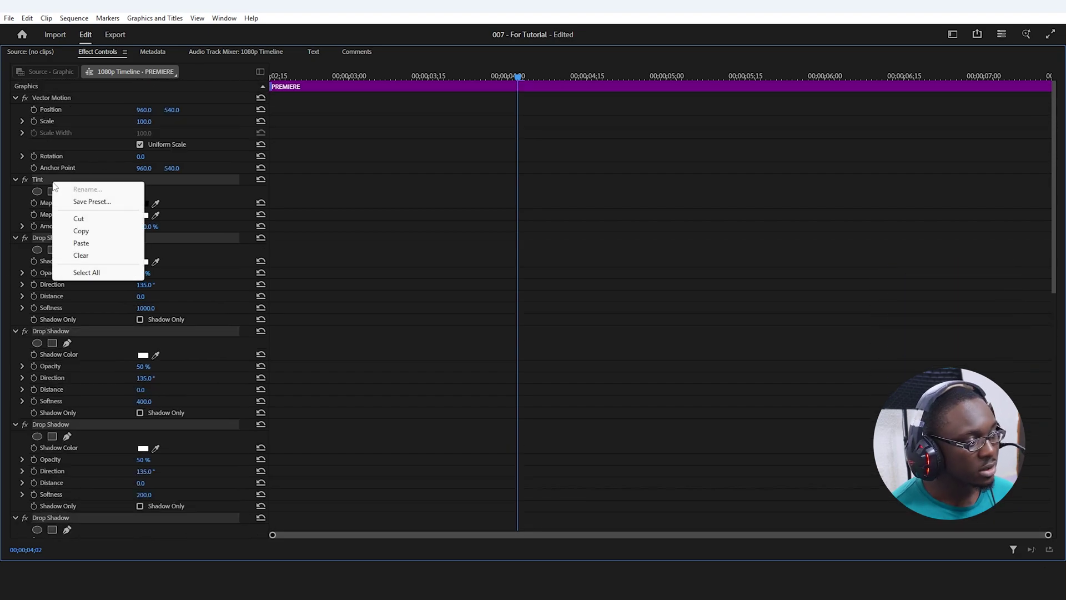
{"action": "left_click", "coordinate": [91, 202]}
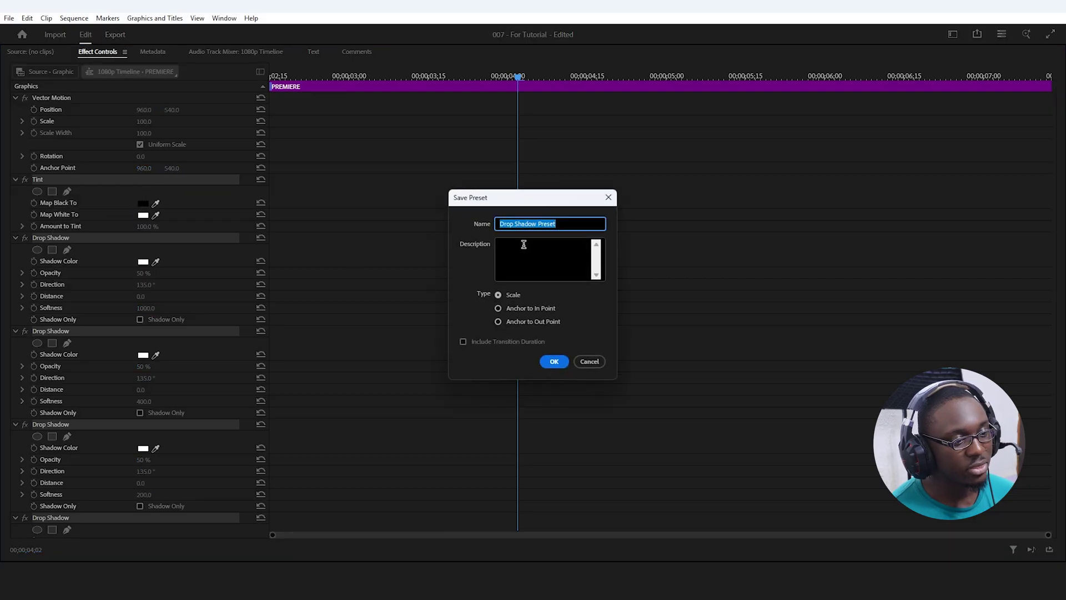
{"action": "type", "text": "Glow Tint"}
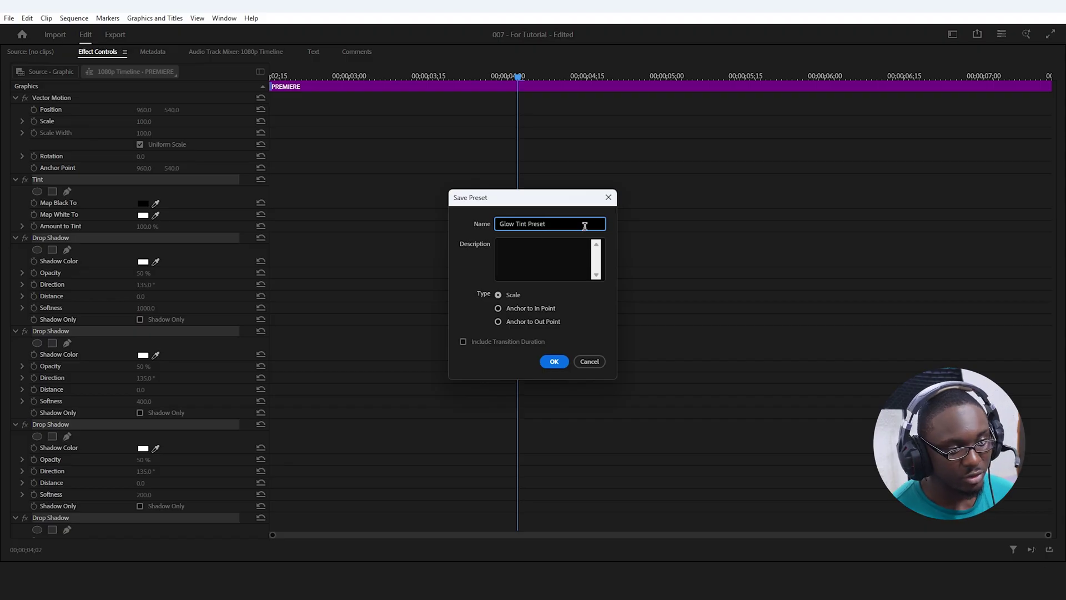
{"action": "left_click", "coordinate": [554, 361]}
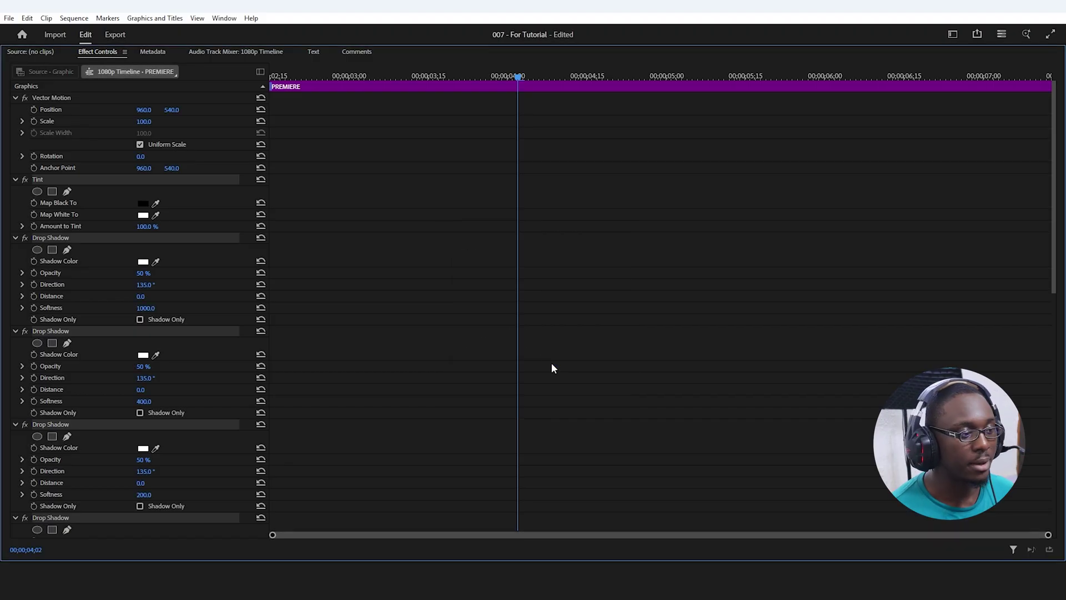
{"action": "double_click", "coordinate": [105, 56]}
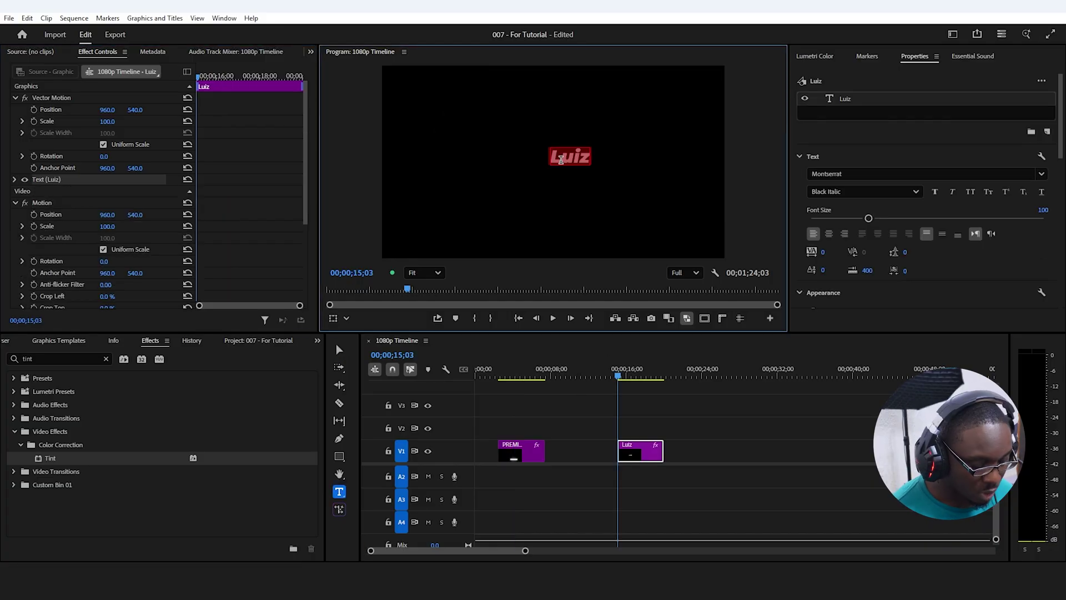
Step: Add a text title containing a first name on V1 at 00;00;15;03 and apply the Glow Tint Preset to it
{"action": "type", "text": "L"}
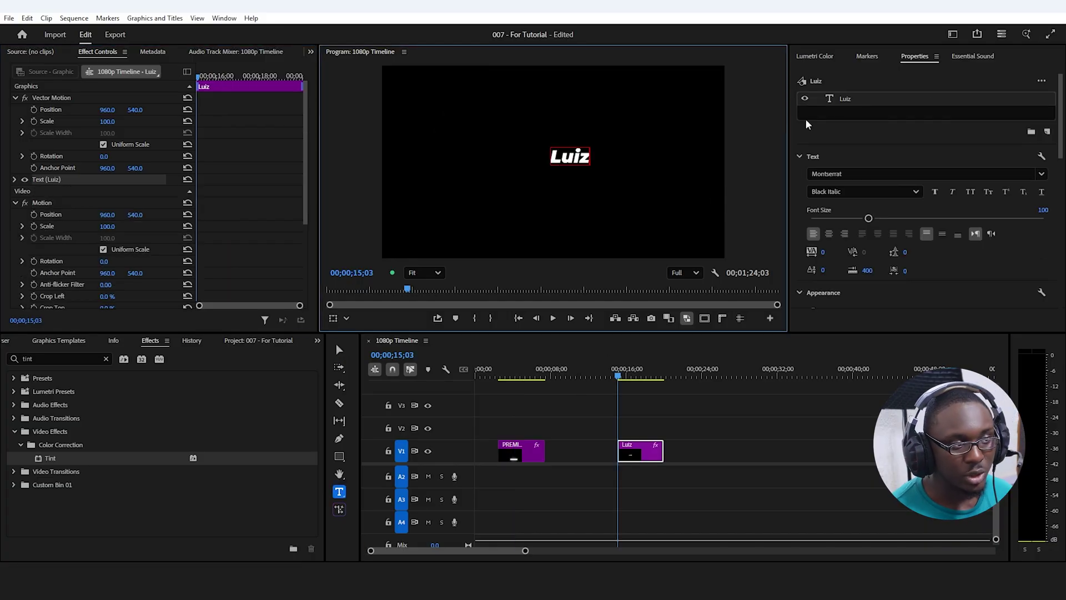
{"action": "left_click", "coordinate": [15, 357]}
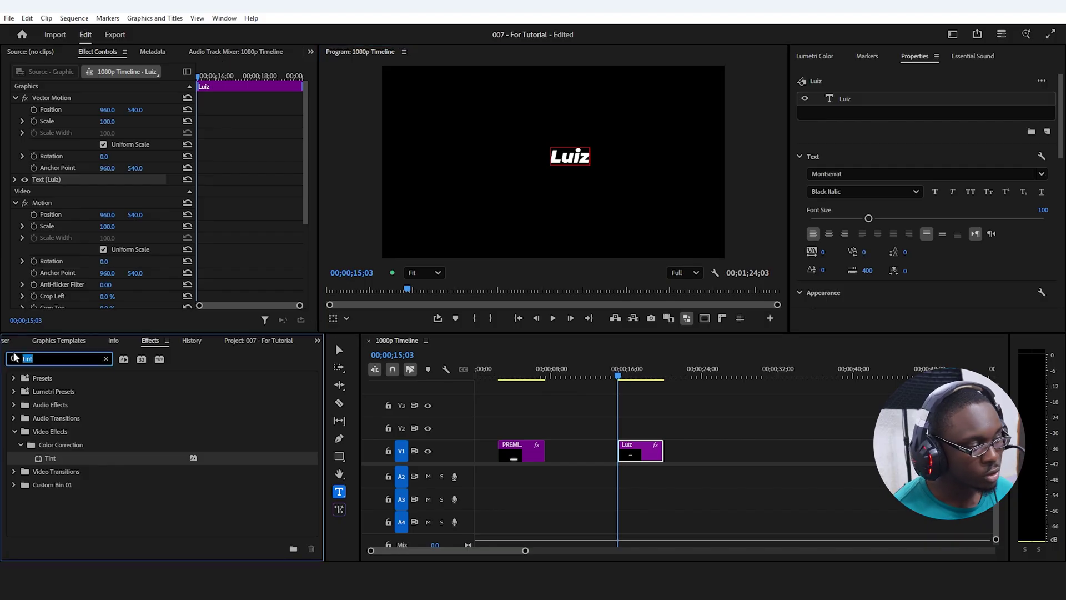
{"action": "type", "text": "glow"}
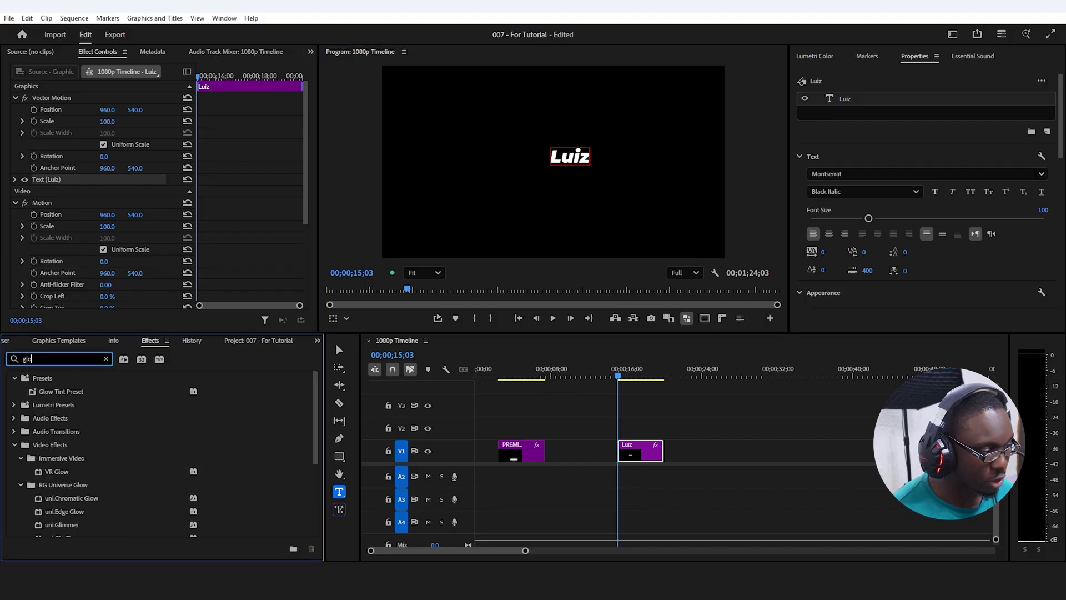
{"action": "left_click_drag", "start_coordinate": [55, 392], "coordinate": [654, 452]}
{"action": "left_click", "coordinate": [339, 350]}
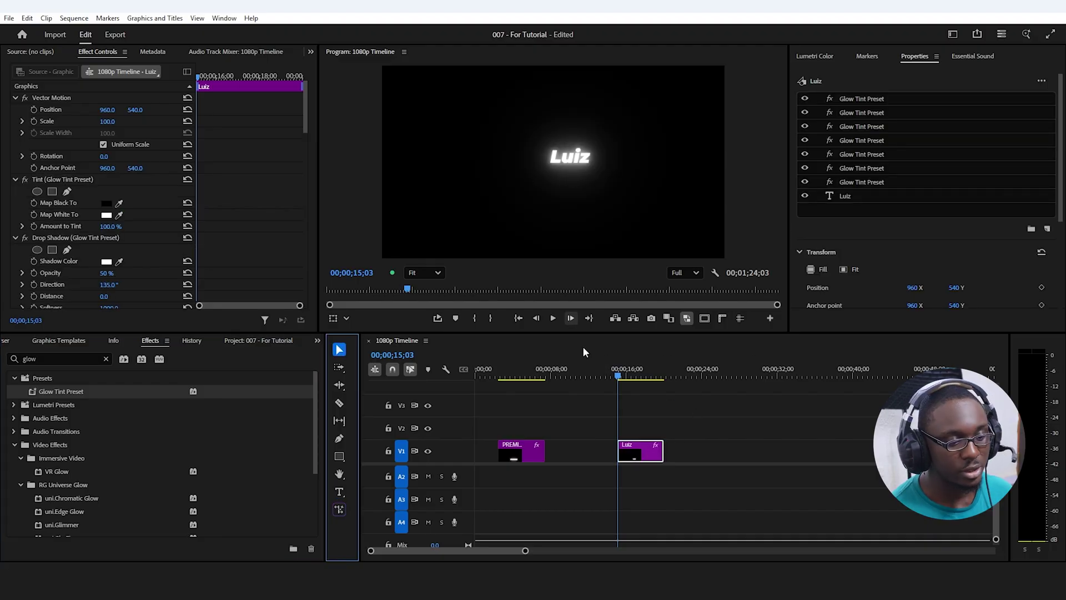
Step: Export the PREMIERE clip as a Motion Graphics template named Glow Tint Text in the Local Templates Folder
{"action": "left_click", "coordinate": [512, 437]}
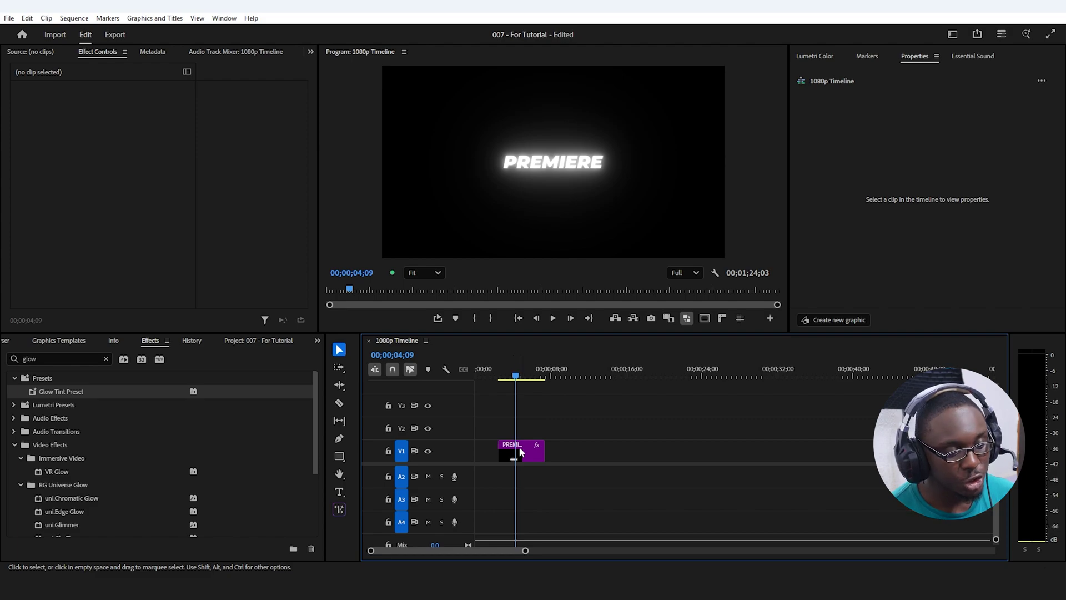
{"action": "right_click", "coordinate": [518, 446]}
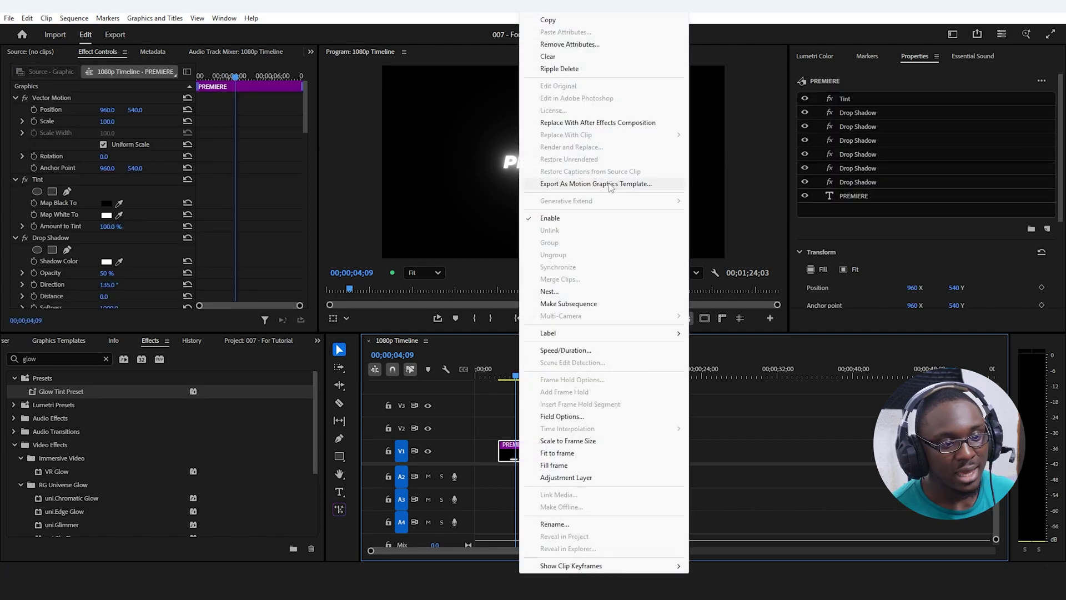
{"action": "left_click", "coordinate": [611, 186]}
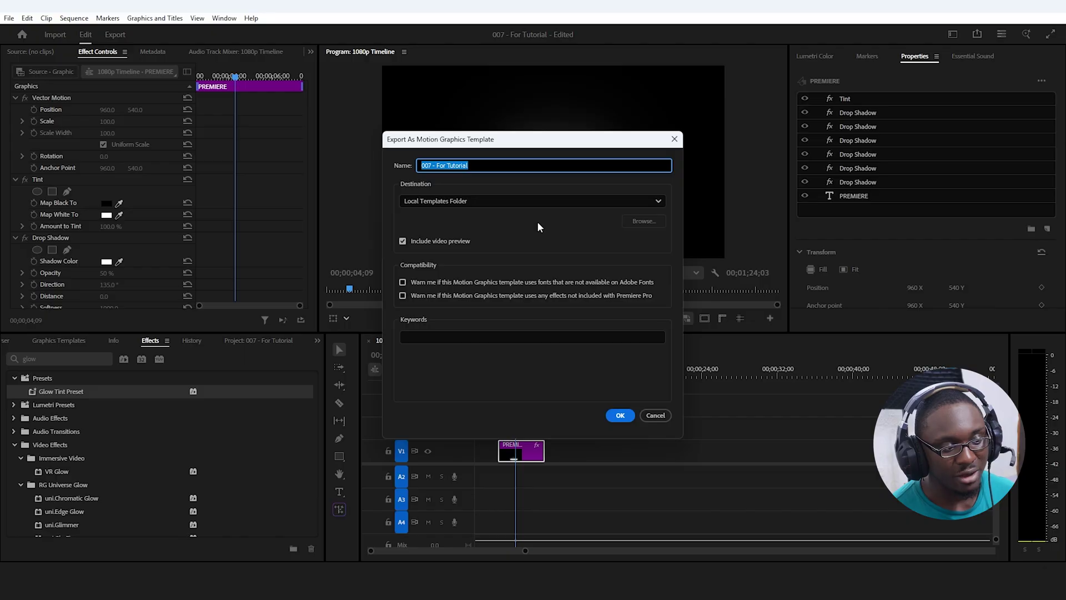
{"action": "type", "text": "Glow Tint Te"}
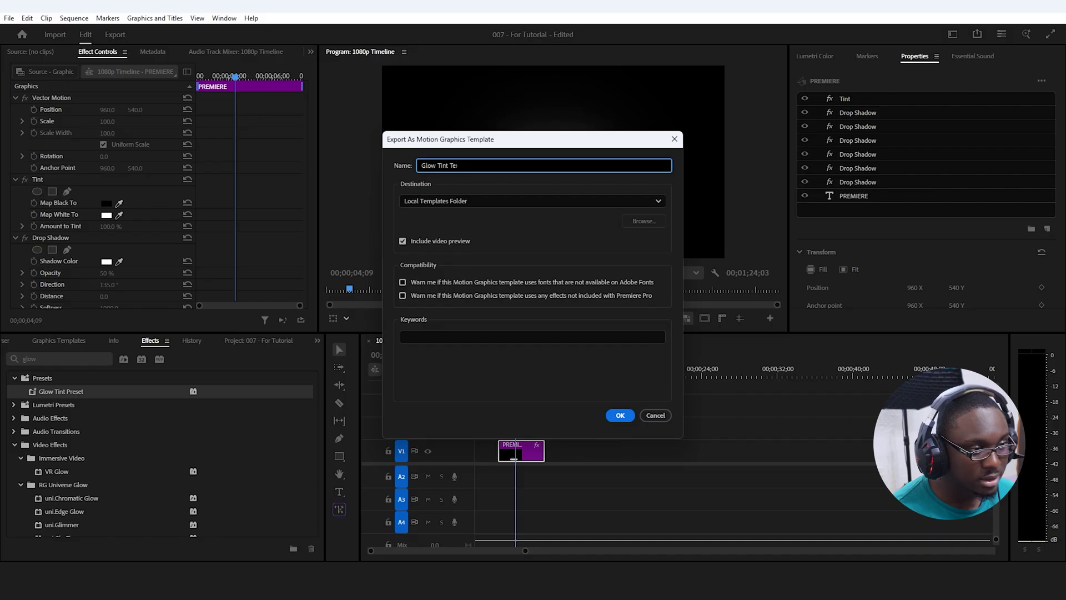
{"action": "key", "text": "Return"}
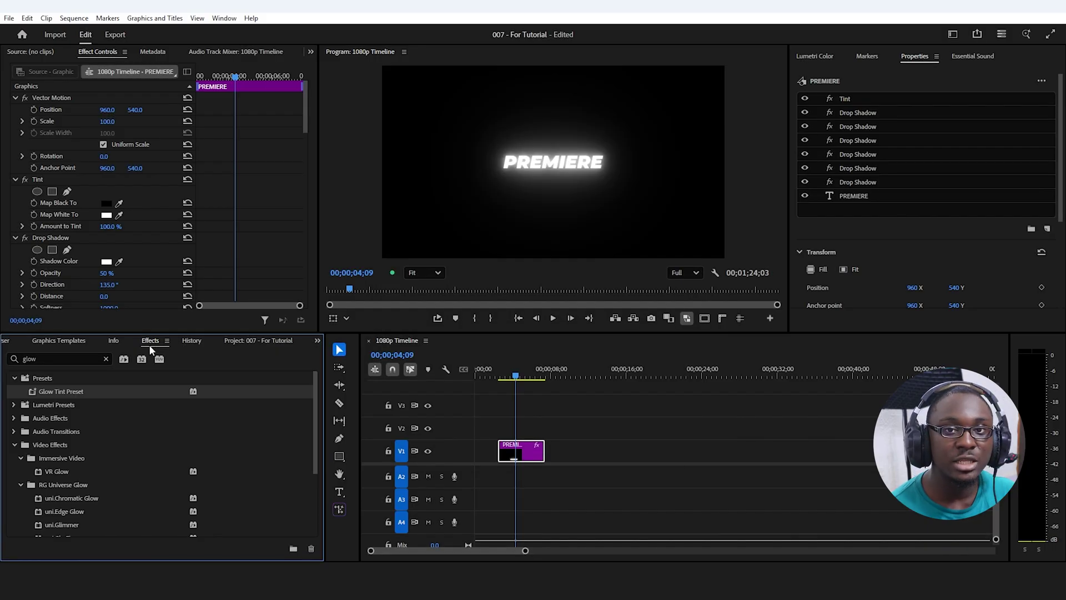
Step: Place the Glow Tint Text template from the local graphics templates on V1 after the PREMIERE clip and select it
{"action": "left_click", "coordinate": [73, 338]}
{"action": "left_click_drag", "start_coordinate": [71, 547], "coordinate": [54, 547]}
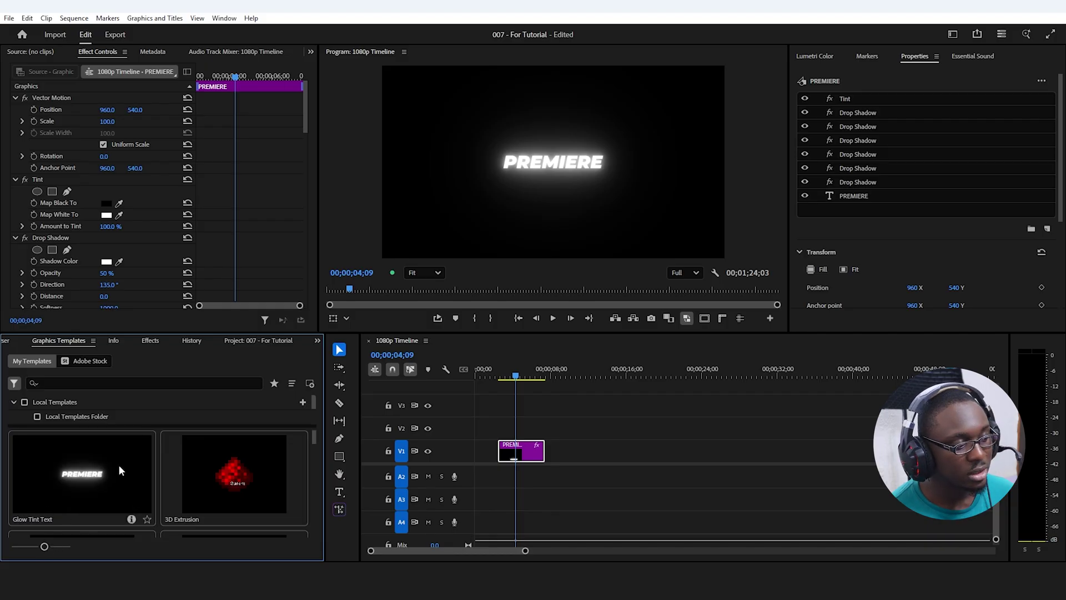
{"action": "left_click_drag", "start_coordinate": [71, 468], "coordinate": [641, 453]}
{"action": "left_click", "coordinate": [641, 372]}
{"action": "left_click", "coordinate": [647, 458]}
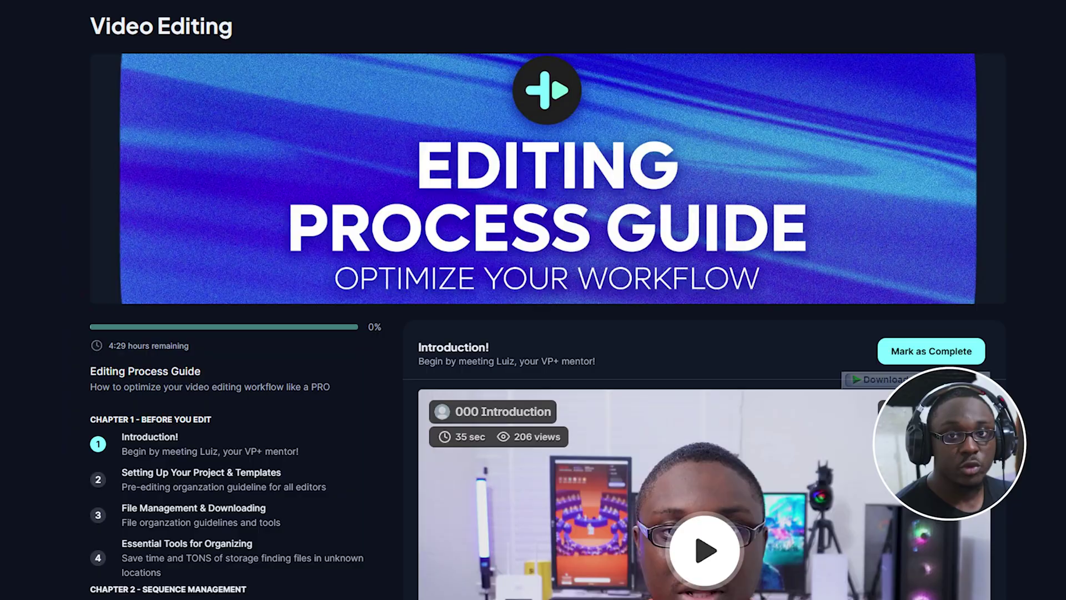
{"action": "scroll", "coordinate": [533, 300], "scroll_direction": "down", "scroll_amount": 2}
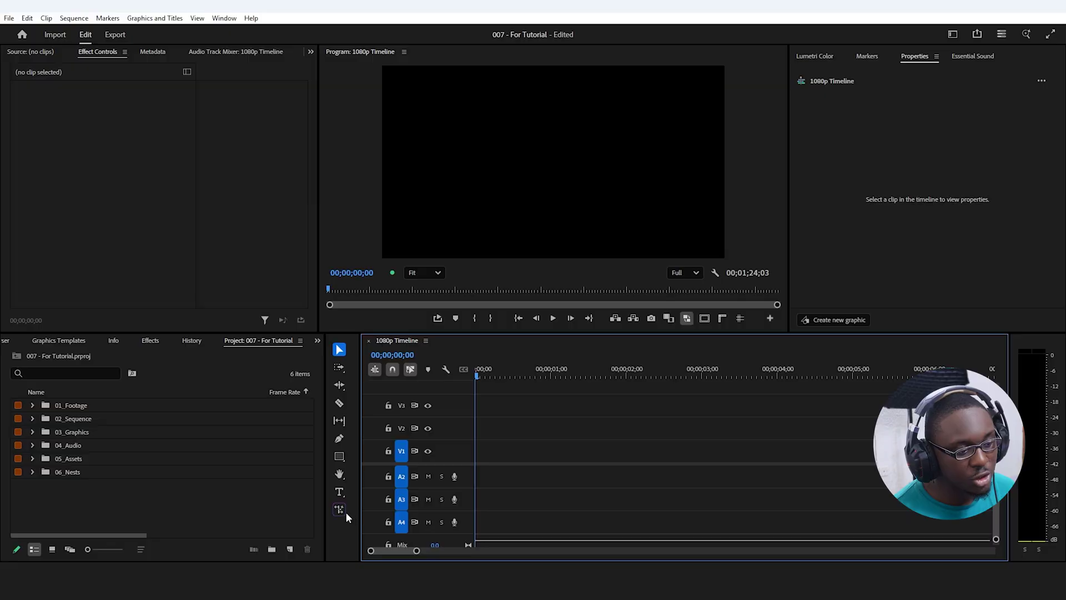
Step: Create a PREMIERE text title on V1 at the start of the empty 1080p Timeline
{"action": "left_click", "coordinate": [339, 492]}
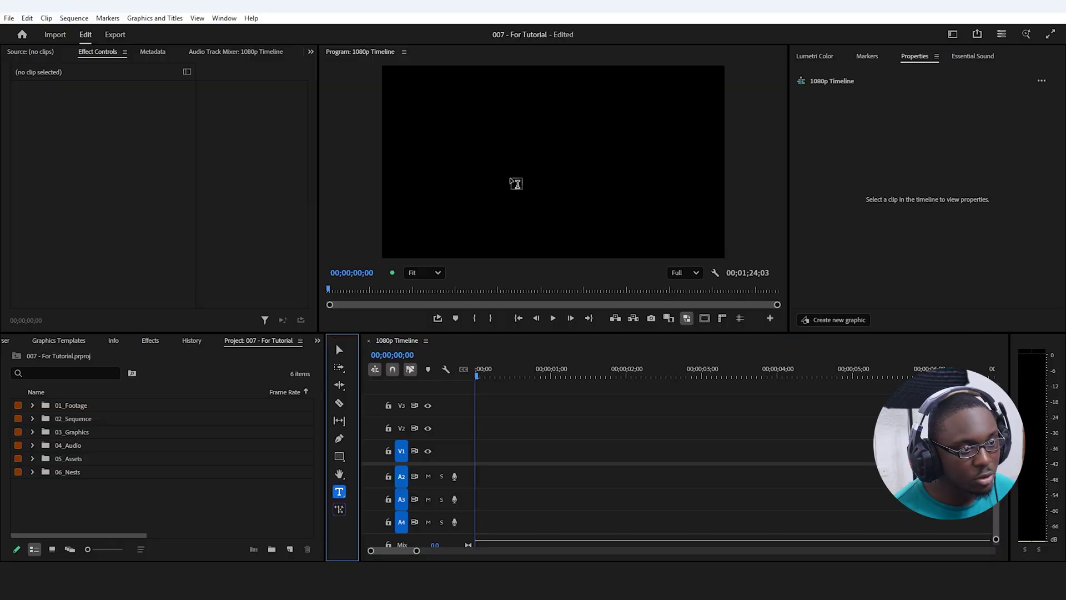
{"action": "left_click", "coordinate": [514, 183]}
{"action": "type", "text": "PREMIERE"}
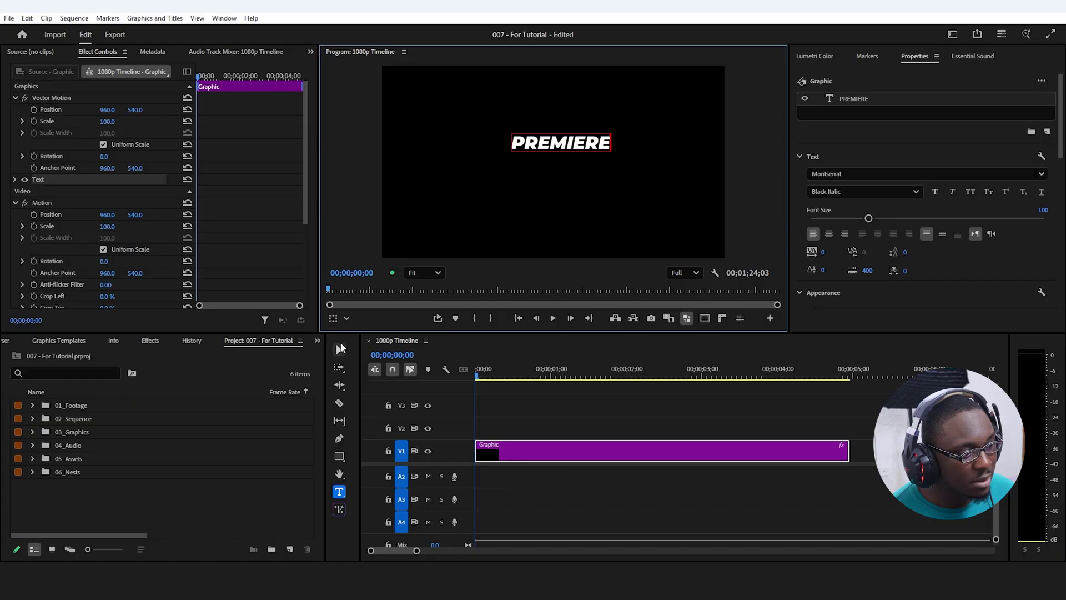
{"action": "left_click", "coordinate": [340, 348]}
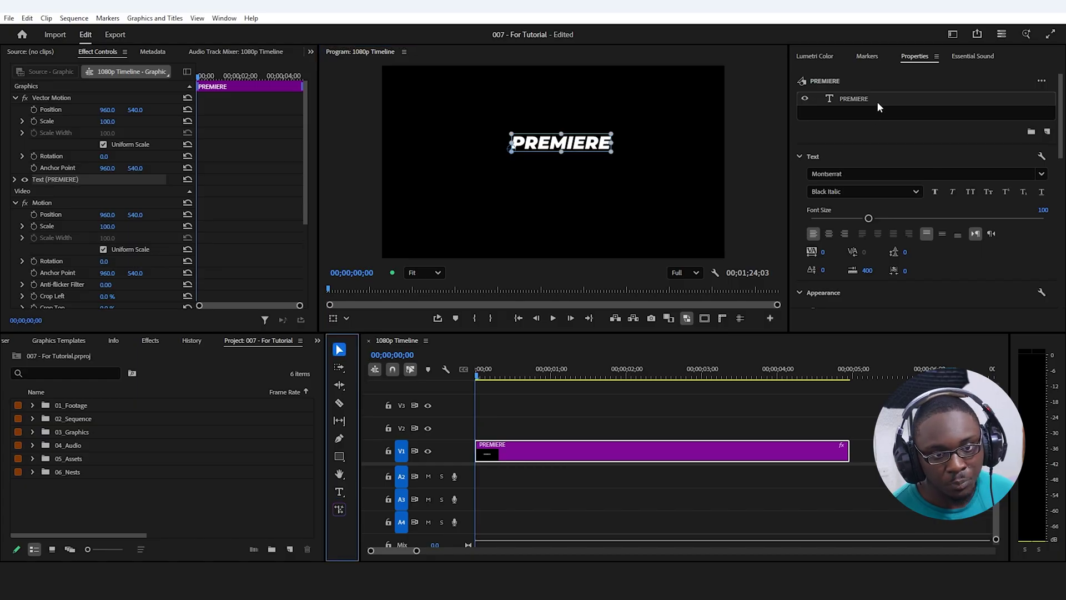
Step: Centre-align the PREMIERE text and align it horizontally and vertically to the middle of the frame
{"action": "scroll", "coordinate": [879, 108], "scroll_direction": "down", "scroll_amount": 2}
{"action": "left_click", "coordinate": [829, 172]}
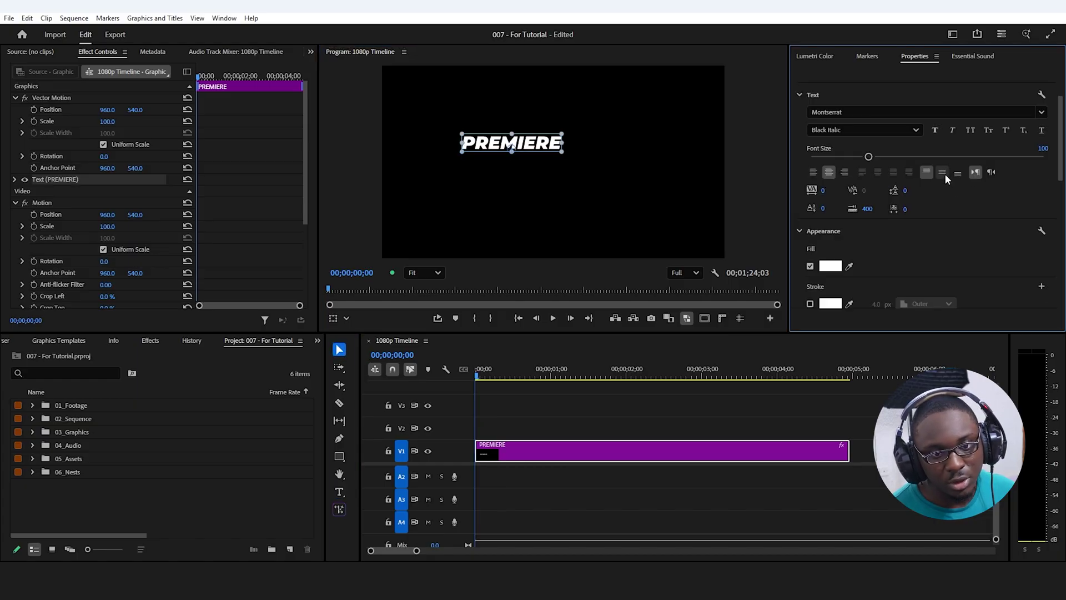
{"action": "left_click", "coordinate": [943, 173]}
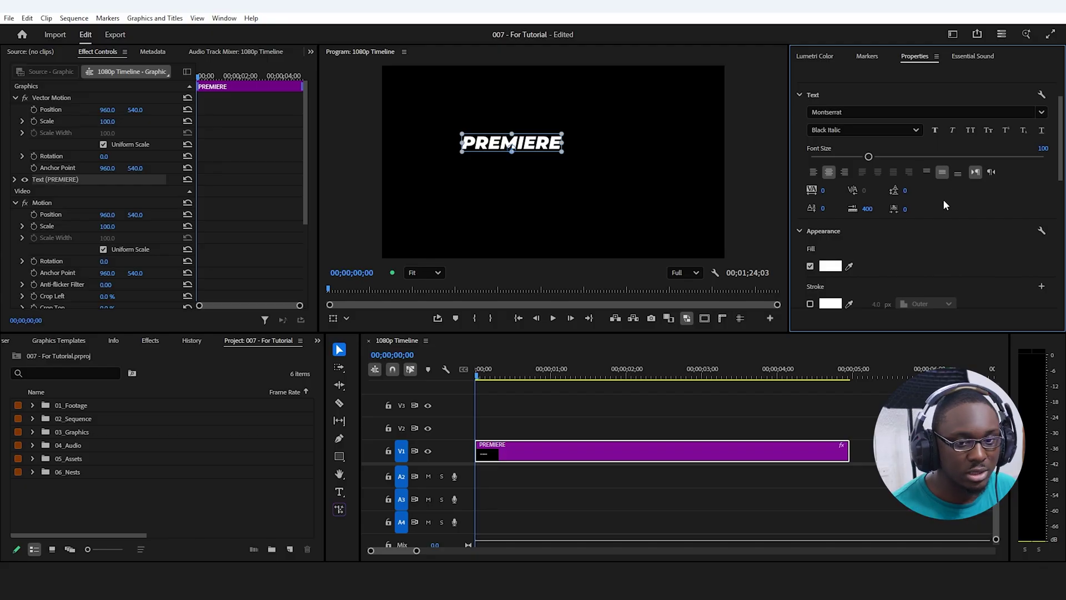
{"action": "left_click_drag", "start_coordinate": [1059, 162], "coordinate": [1058, 230]}
{"action": "scroll", "coordinate": [1026, 233], "scroll_direction": "down", "scroll_amount": 2}
{"action": "left_click", "coordinate": [928, 186]}
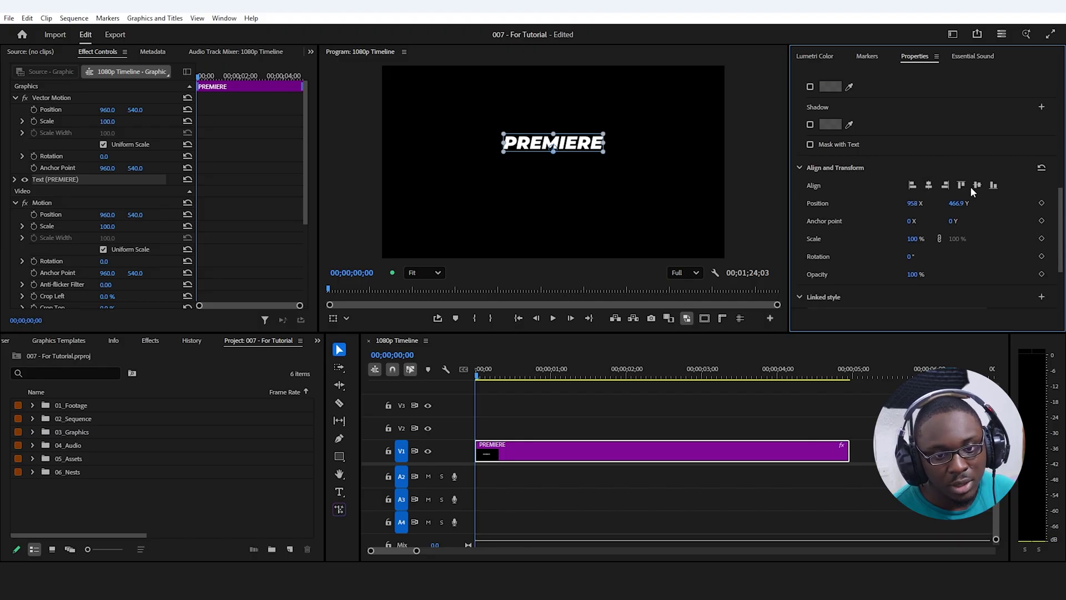
{"action": "left_click", "coordinate": [978, 185]}
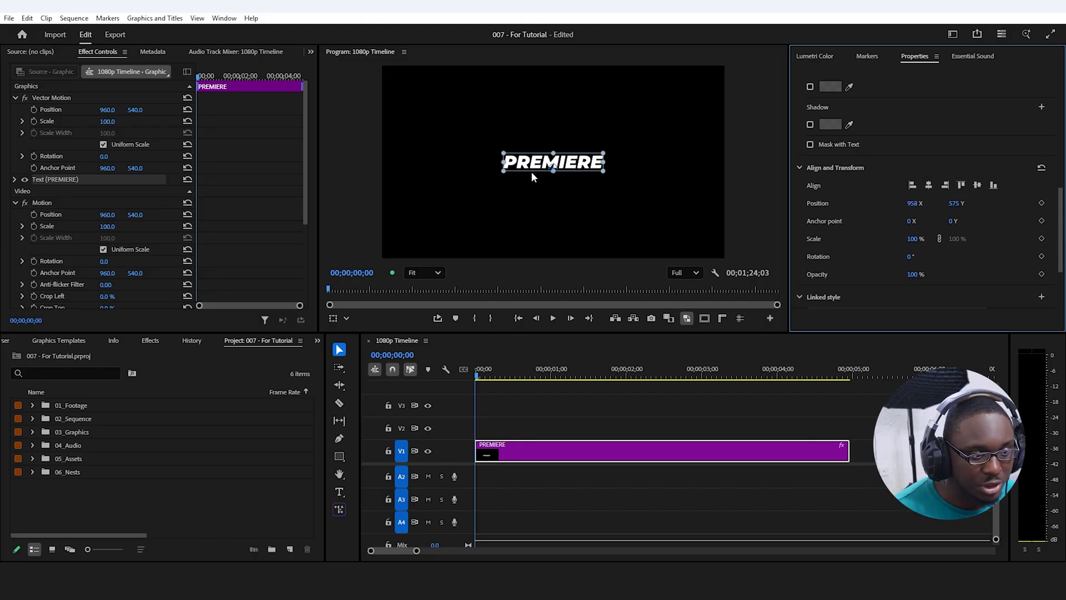
Step: Try replacing the PREMIERE title text with Pro, and undo the change
{"action": "double_click", "coordinate": [574, 160]}
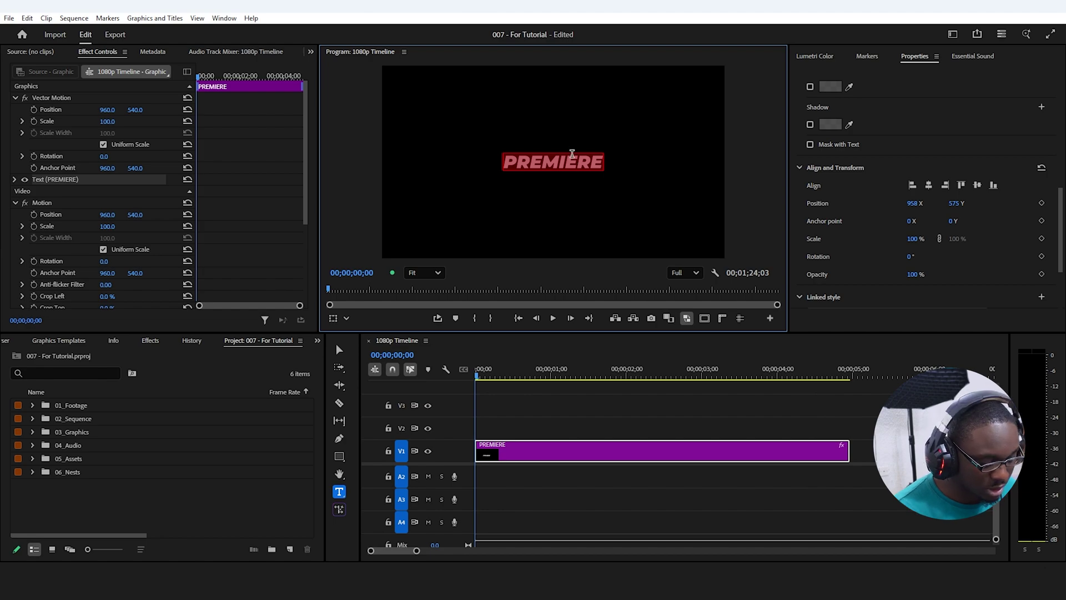
{"action": "type", "text": "Pro"}
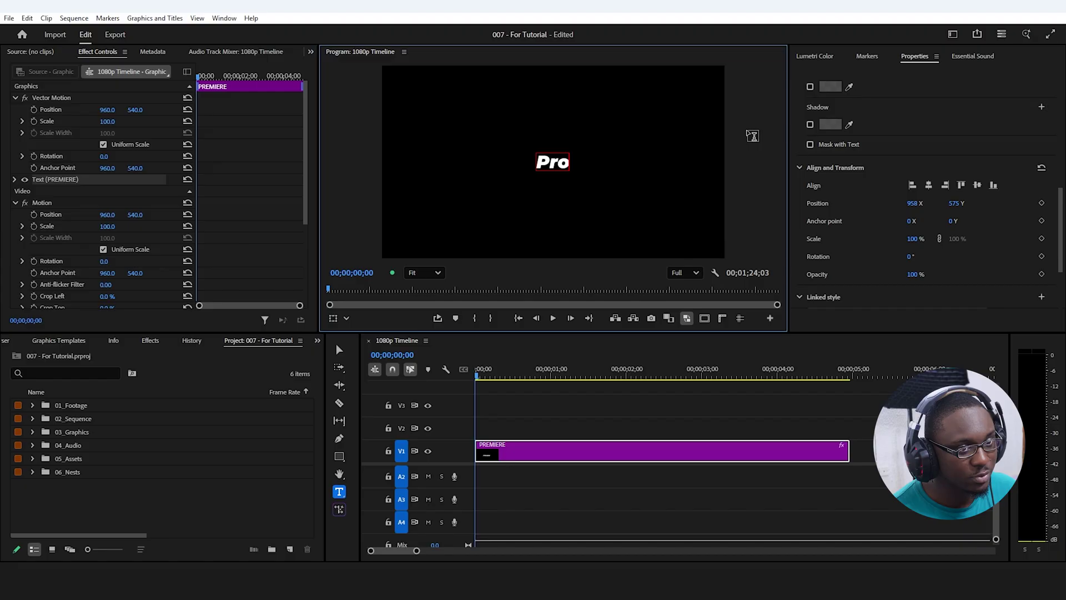
{"action": "key", "text": "Escape"}
{"action": "left_click", "coordinate": [561, 425]}
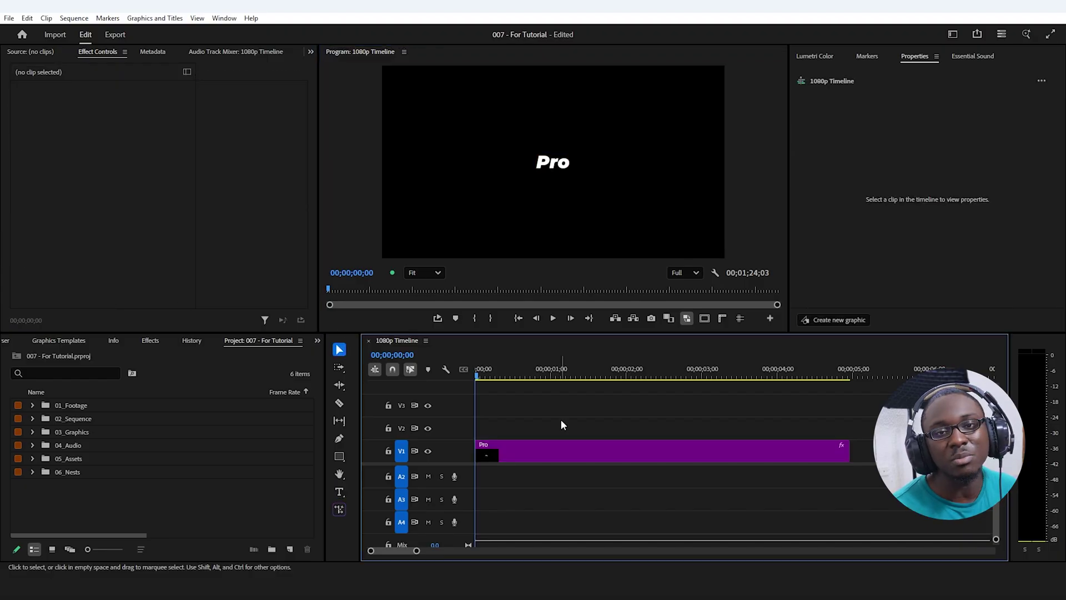
{"action": "key", "text": "ctrl+z"}
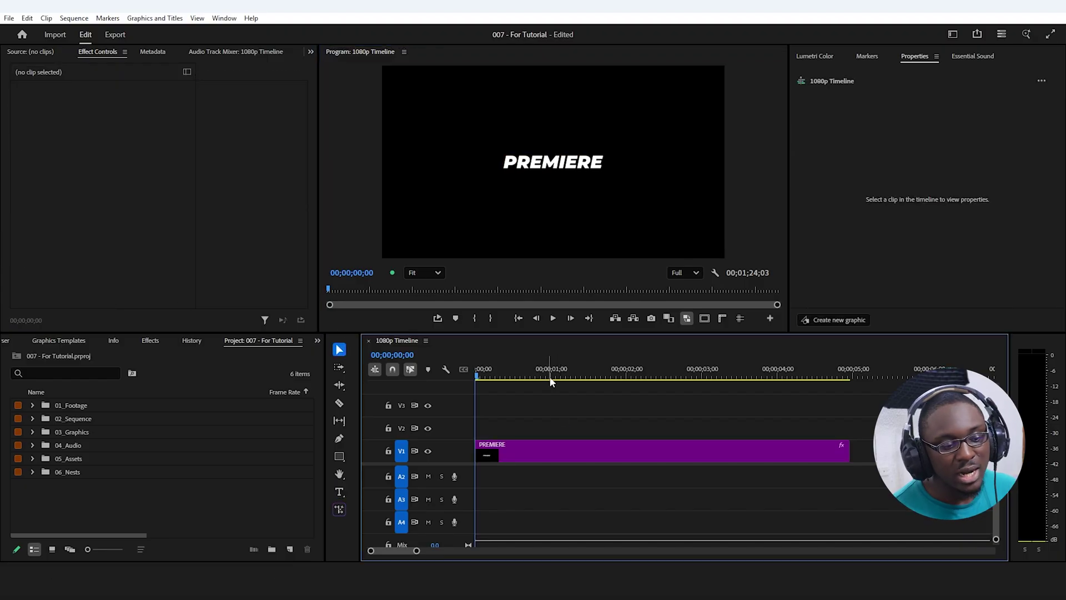
Step: Nest the PREMIERE clip on V1 into a sequence named Text
{"action": "left_click_drag", "start_coordinate": [569, 412], "coordinate": [614, 439]}
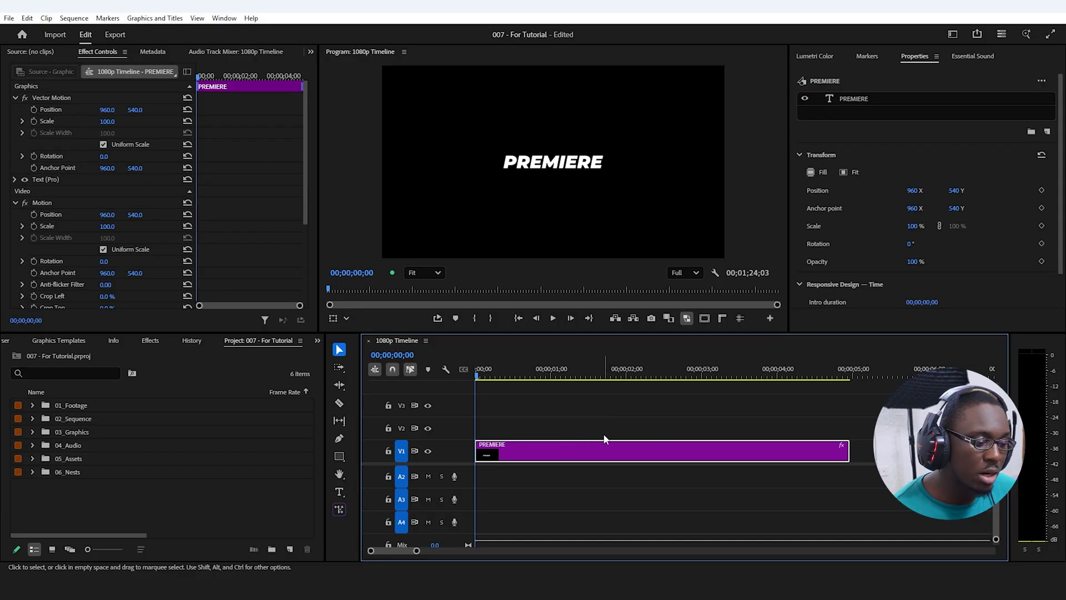
{"action": "right_click", "coordinate": [600, 455]}
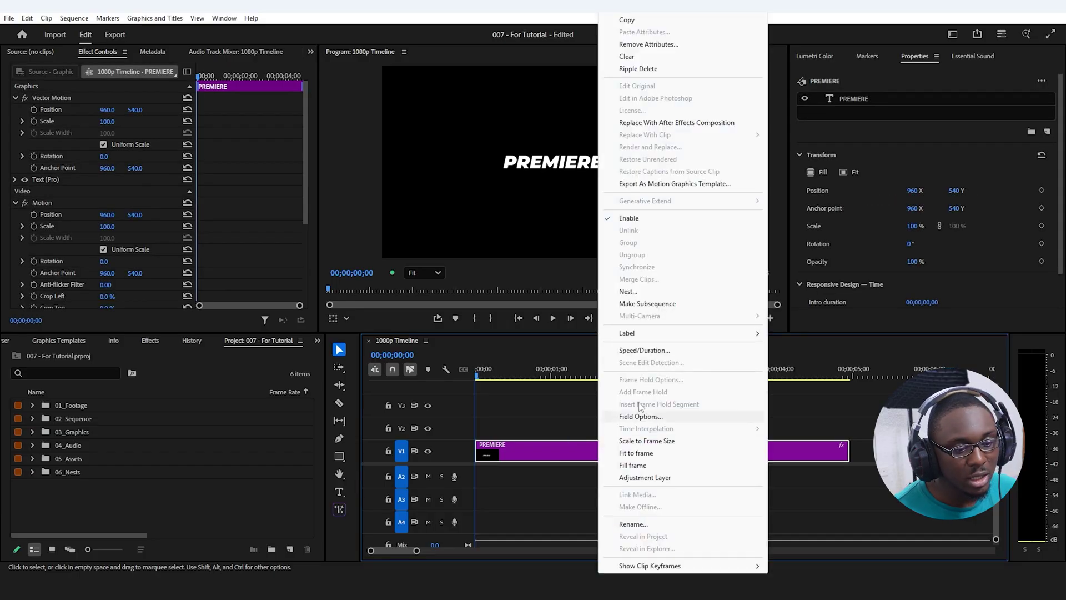
{"action": "left_click", "coordinate": [647, 289]}
{"action": "left_click_drag", "start_coordinate": [544, 282], "coordinate": [489, 283]}
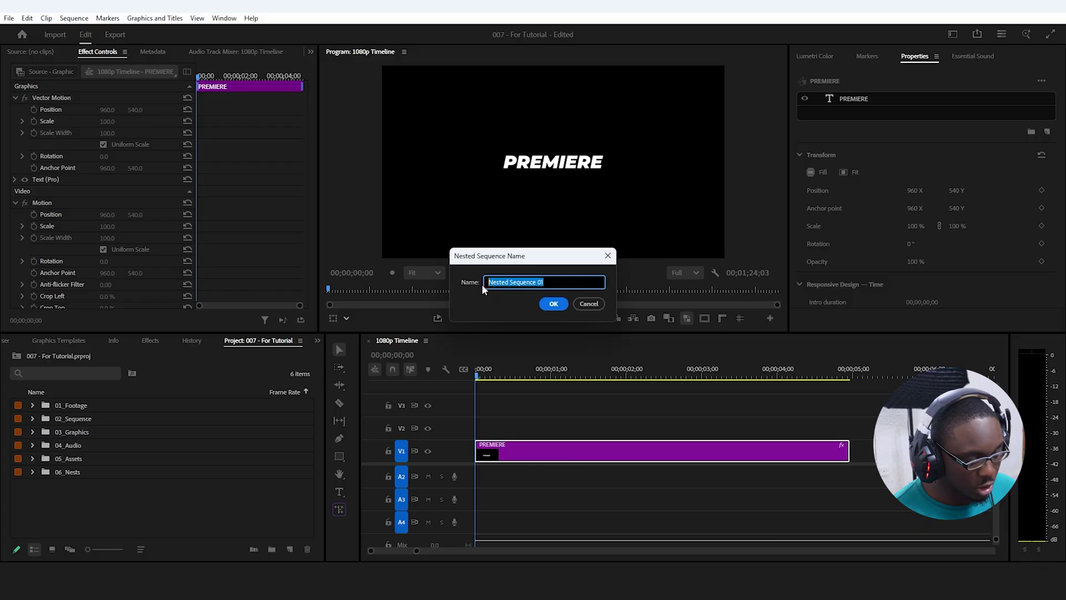
{"action": "type", "text": "Text"}
{"action": "left_click", "coordinate": [553, 303]}
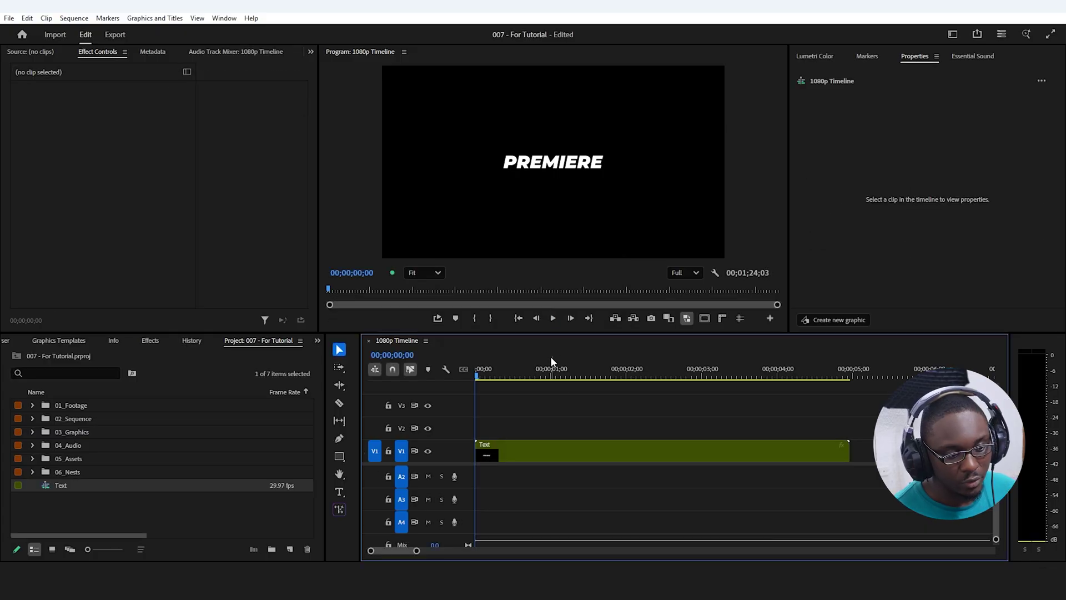
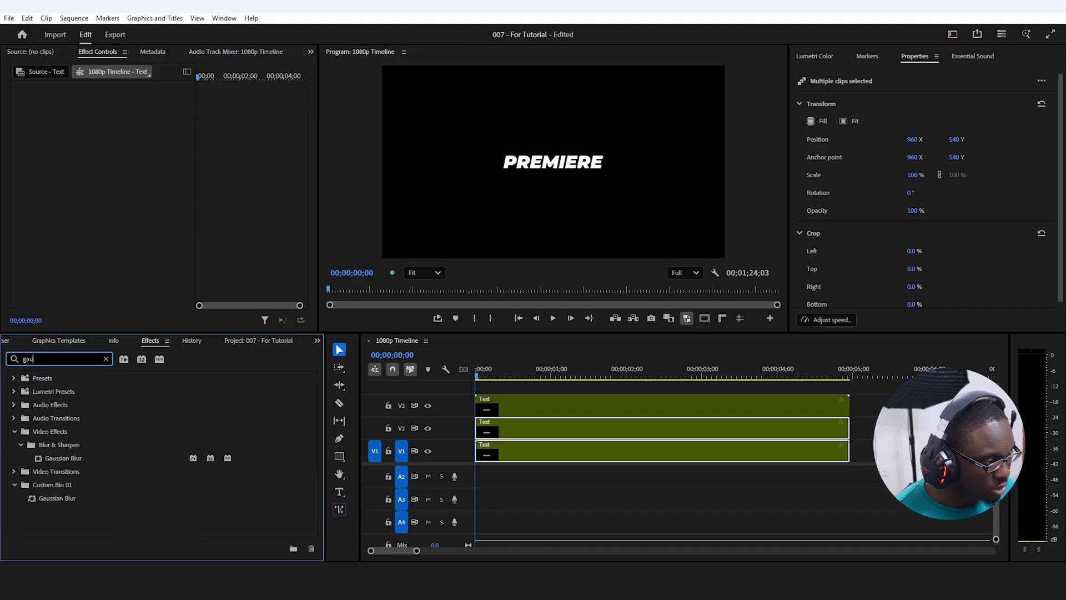
Step: Apply Gaussian Blur to the Text clips on V1 and V2, and set the V2 clip's blurriness to 50
{"action": "left_click_drag", "start_coordinate": [44, 462], "coordinate": [540, 430]}
{"action": "left_click", "coordinate": [566, 485]}
{"action": "left_click", "coordinate": [552, 433]}
{"action": "scroll", "coordinate": [133, 235], "scroll_direction": "down", "scroll_amount": 5}
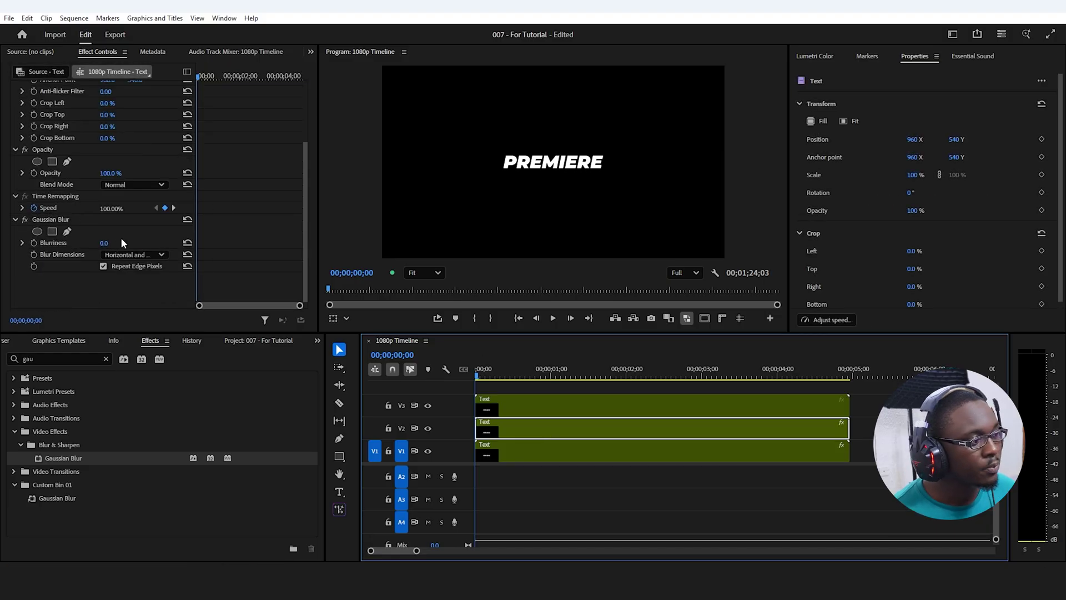
{"action": "left_click", "coordinate": [114, 242]}
{"action": "type", "text": "50"}
{"action": "key", "text": "Return"}
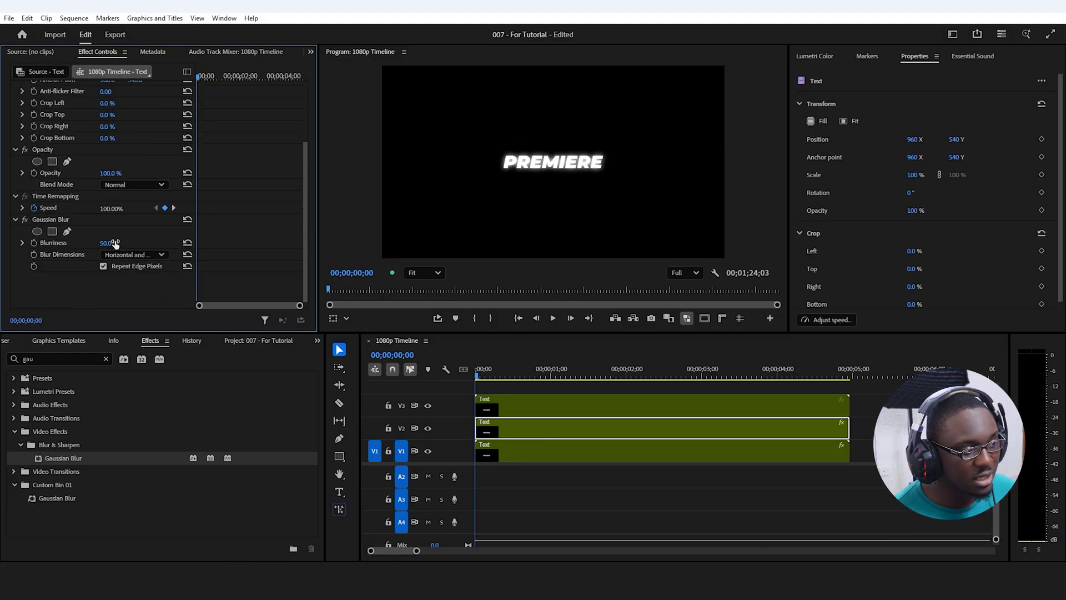
Step: Increase the Gaussian Blur blurriness of the Text clip on V1 to widen the glow
{"action": "left_click", "coordinate": [496, 445]}
{"action": "scroll", "coordinate": [161, 250], "scroll_direction": "down", "scroll_amount": 4}
{"action": "scroll", "coordinate": [133, 200], "scroll_direction": "up", "scroll_amount": 4}
{"action": "scroll", "coordinate": [133, 195], "scroll_direction": "down", "scroll_amount": 5}
{"action": "left_click_drag", "start_coordinate": [114, 243], "coordinate": [134, 244]}
{"action": "key", "text": "ctrl+shift+a"}
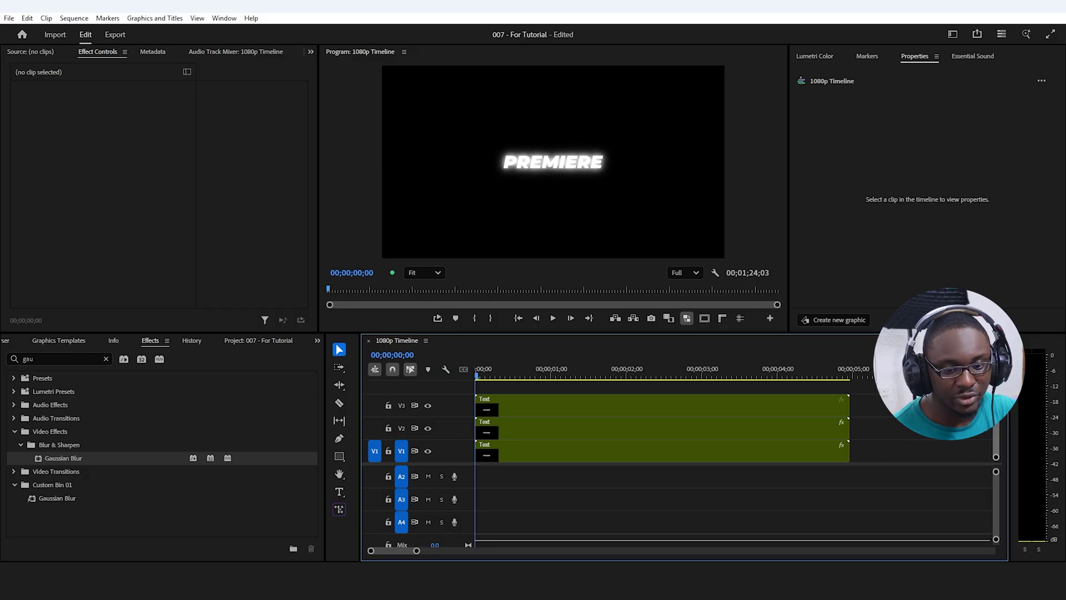
Step: Minimise the video track heights and move all three Text clips up two tracks, onto V3, V4 and V5
{"action": "key", "text": "ctrl+minus"}
{"action": "left_click_drag", "start_coordinate": [555, 397], "coordinate": [576, 500]}
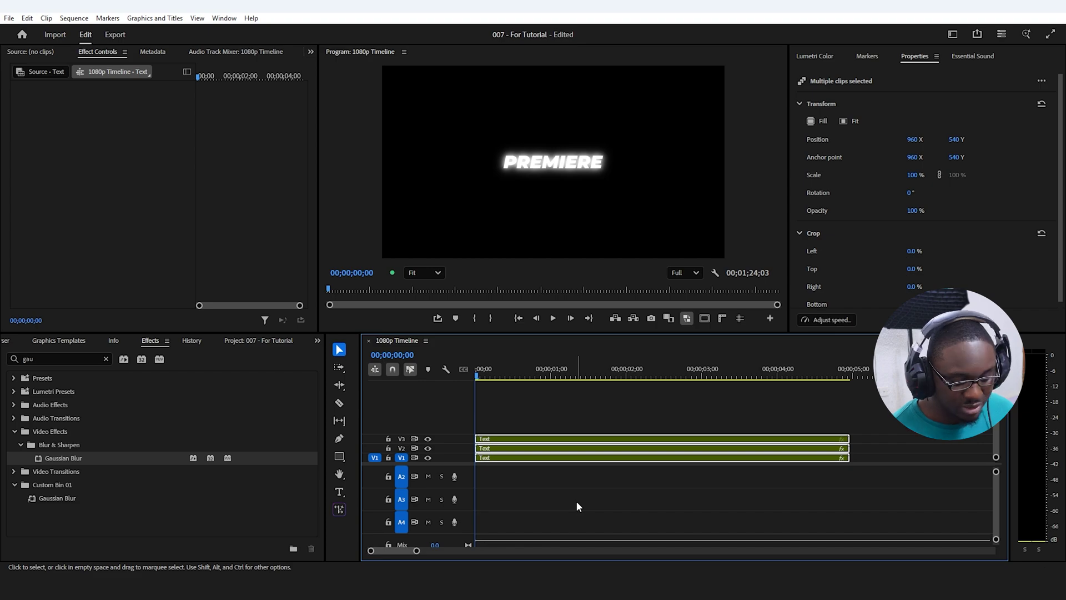
{"action": "key", "text": "alt+Up"}
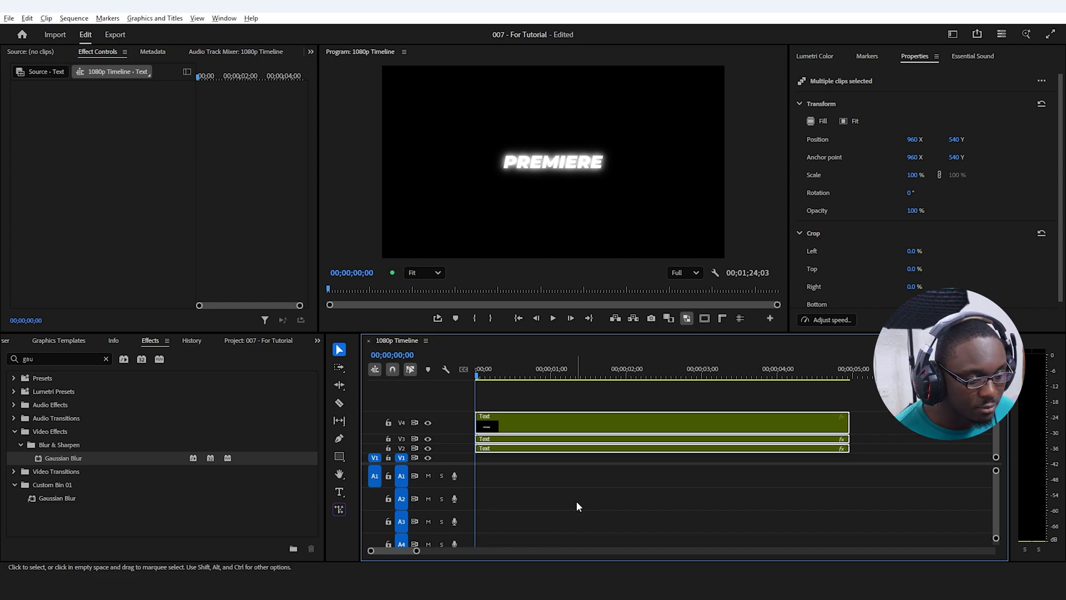
{"action": "key", "text": "alt+Up"}
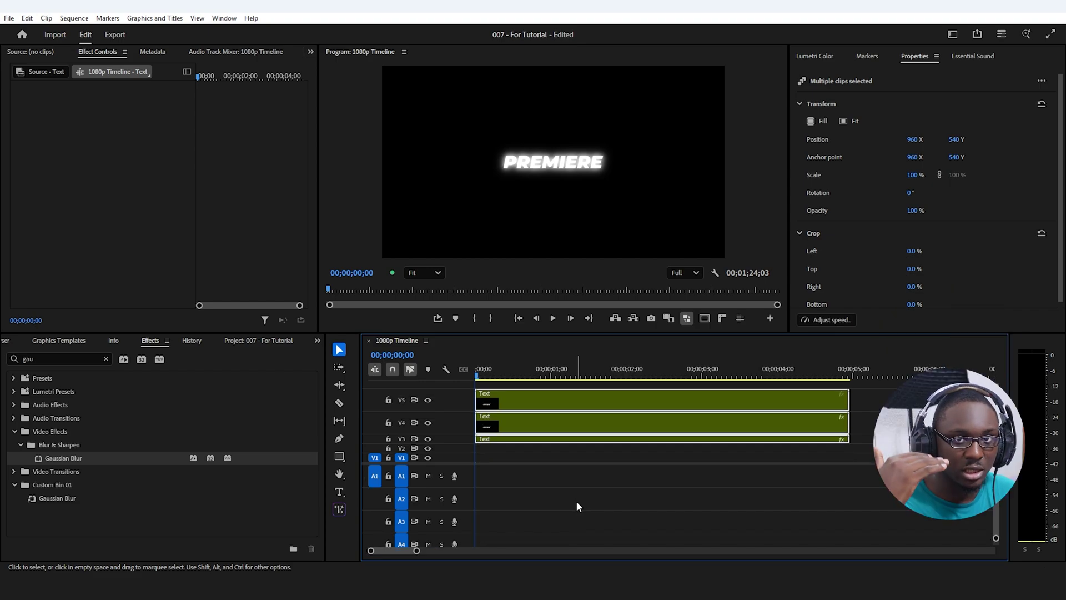
Step: Duplicate the Text clip on V3 onto V2, set the copy's Gaussian Blur blurriness to 200, and minimise the video tracks
{"action": "left_click", "coordinate": [575, 501]}
{"action": "left_click_drag", "start_coordinate": [499, 439], "coordinate": [504, 448]}
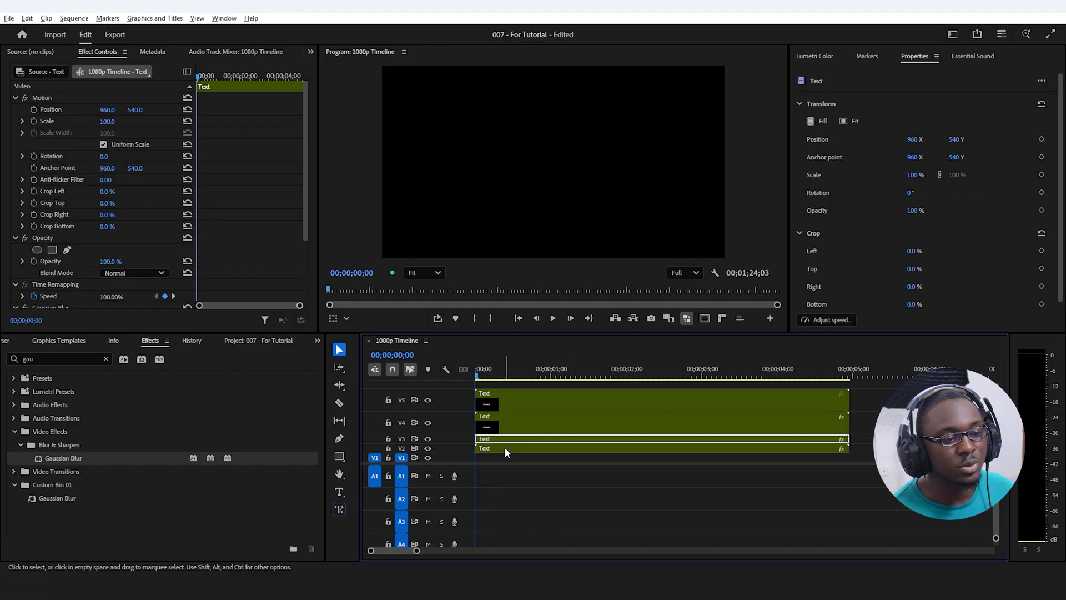
{"action": "left_click", "coordinate": [504, 448]}
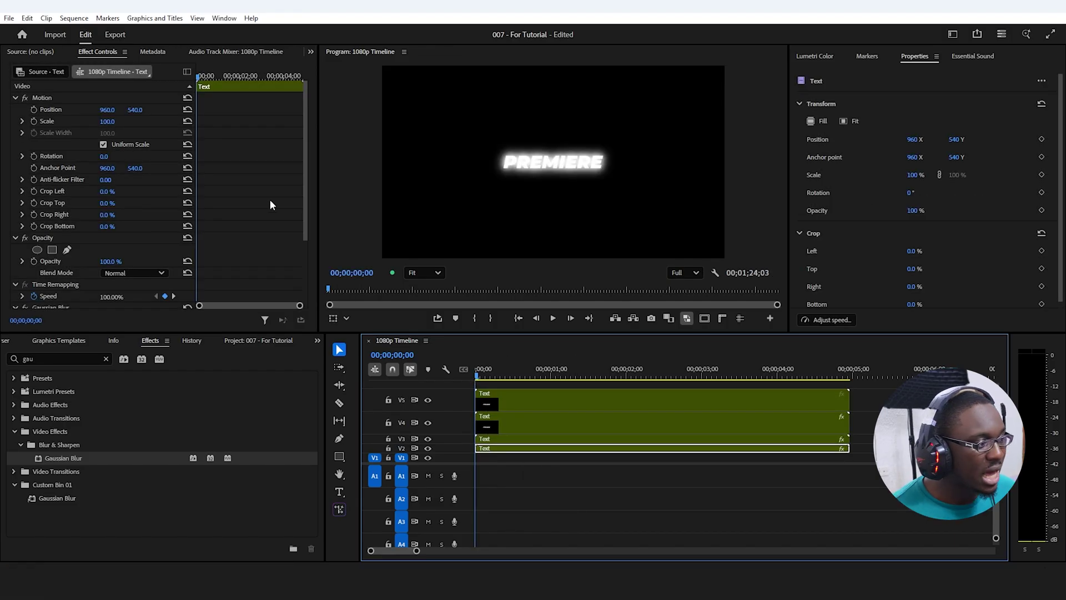
{"action": "scroll", "coordinate": [270, 198], "scroll_direction": "down", "scroll_amount": 3}
{"action": "left_click", "coordinate": [108, 243]}
{"action": "type", "text": "200"}
{"action": "key", "text": "Return"}
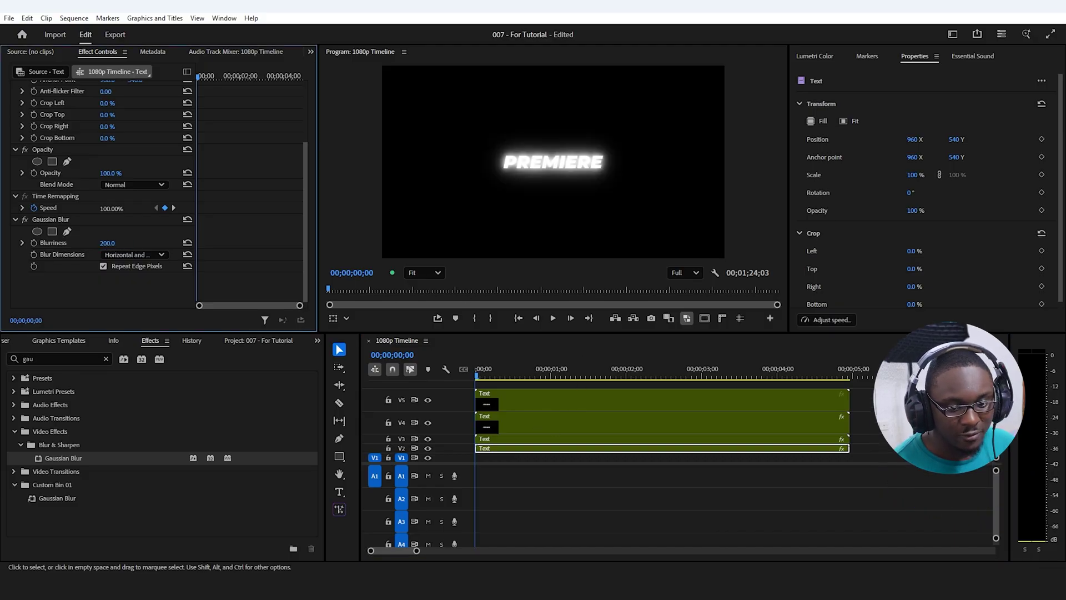
{"action": "key", "text": "shift+minus"}
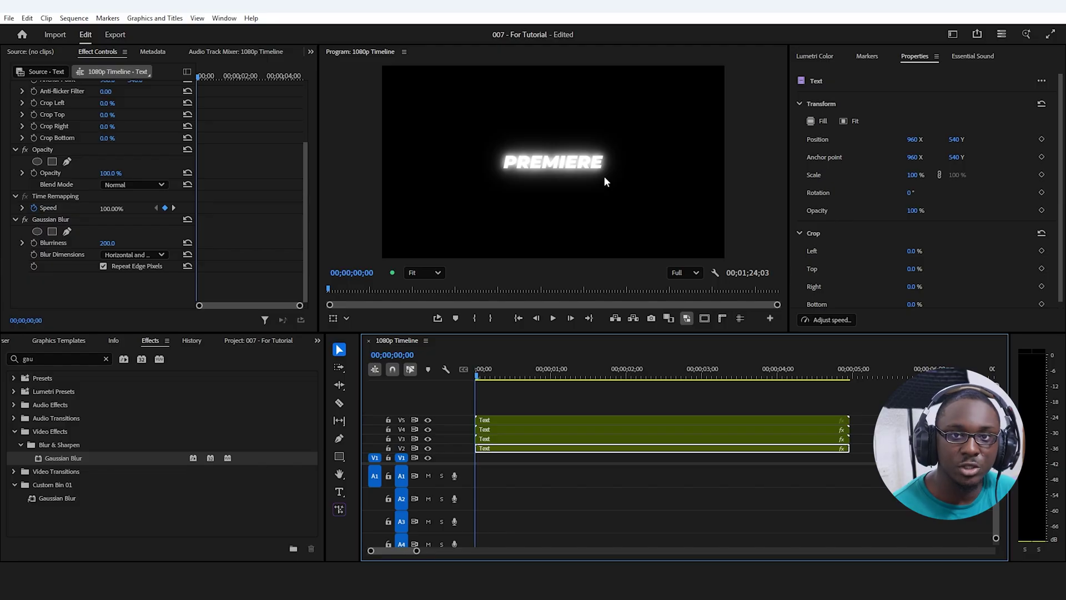
Step: Set the Gaussian Blur blurriness of the Text clip on V3 to 431
{"action": "left_click", "coordinate": [521, 410]}
{"action": "left_click", "coordinate": [495, 439]}
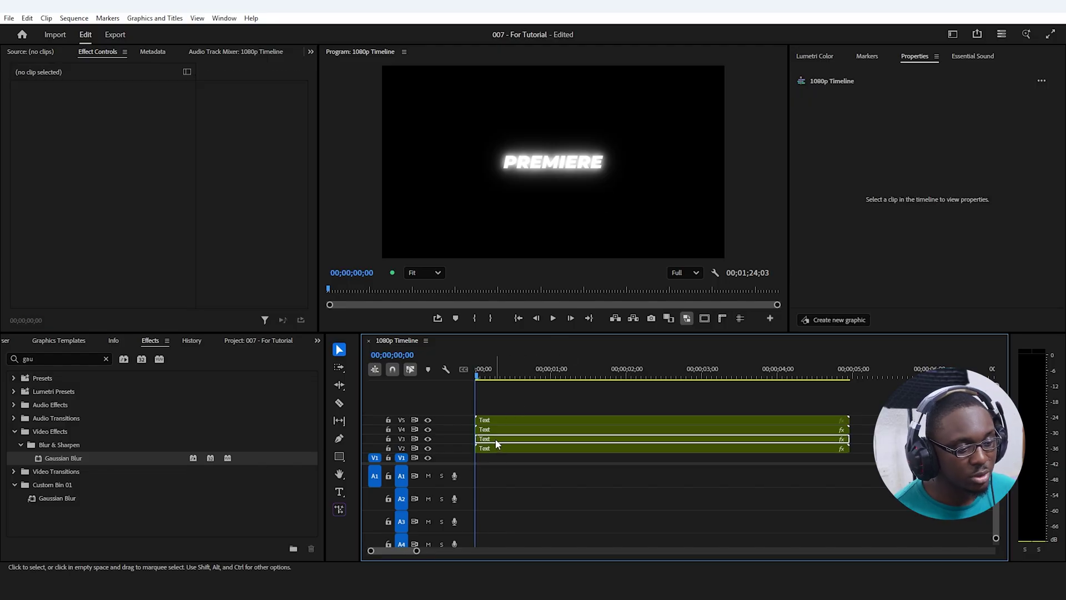
{"action": "scroll", "coordinate": [209, 241], "scroll_direction": "down", "scroll_amount": 3}
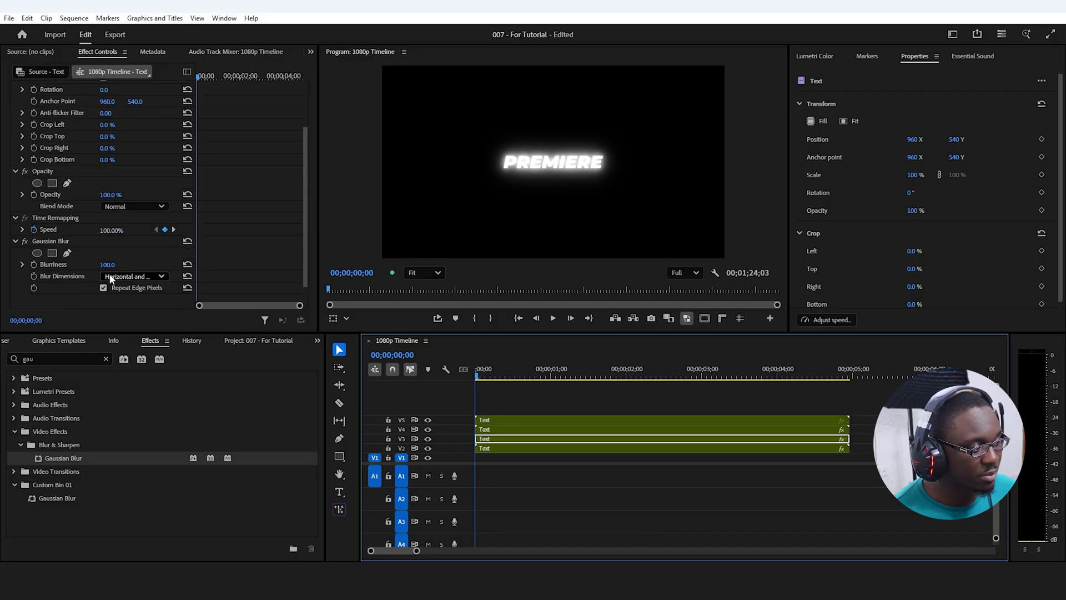
{"action": "left_click_drag", "start_coordinate": [107, 266], "coordinate": [233, 266]}
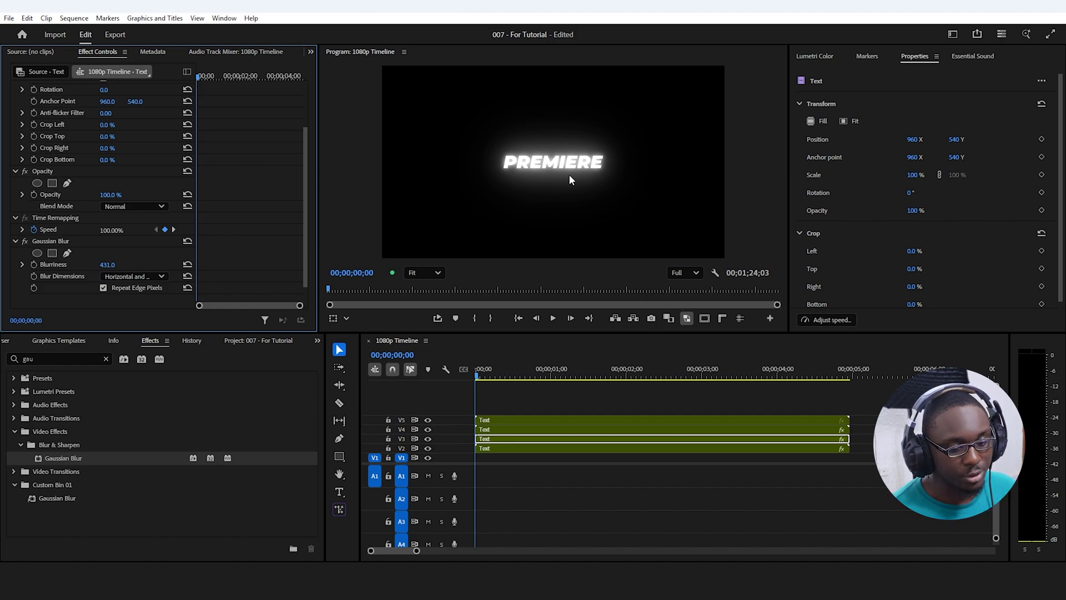
{"action": "left_click", "coordinate": [905, 478]}
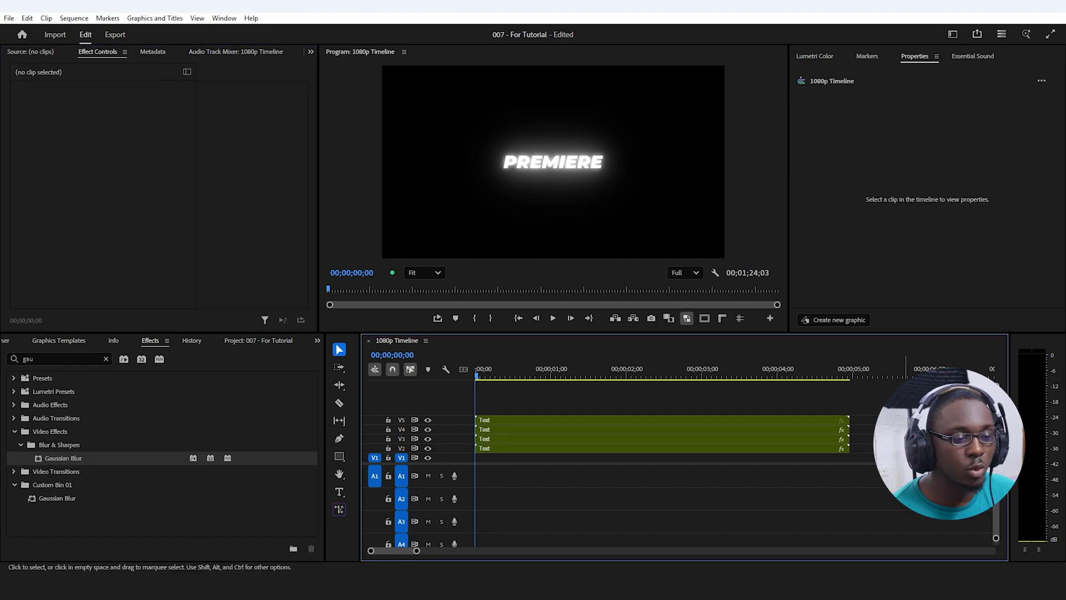
Step: Nest all four stacked Text clips into one sequence named Master Text
{"action": "left_click_drag", "start_coordinate": [879, 389], "coordinate": [662, 491]}
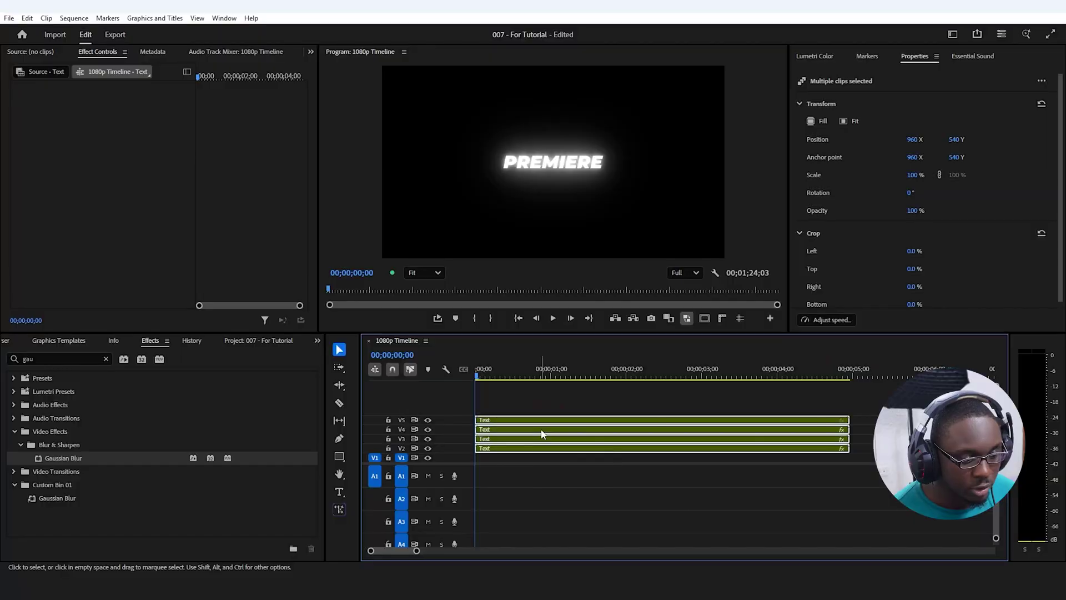
{"action": "right_click", "coordinate": [542, 434]}
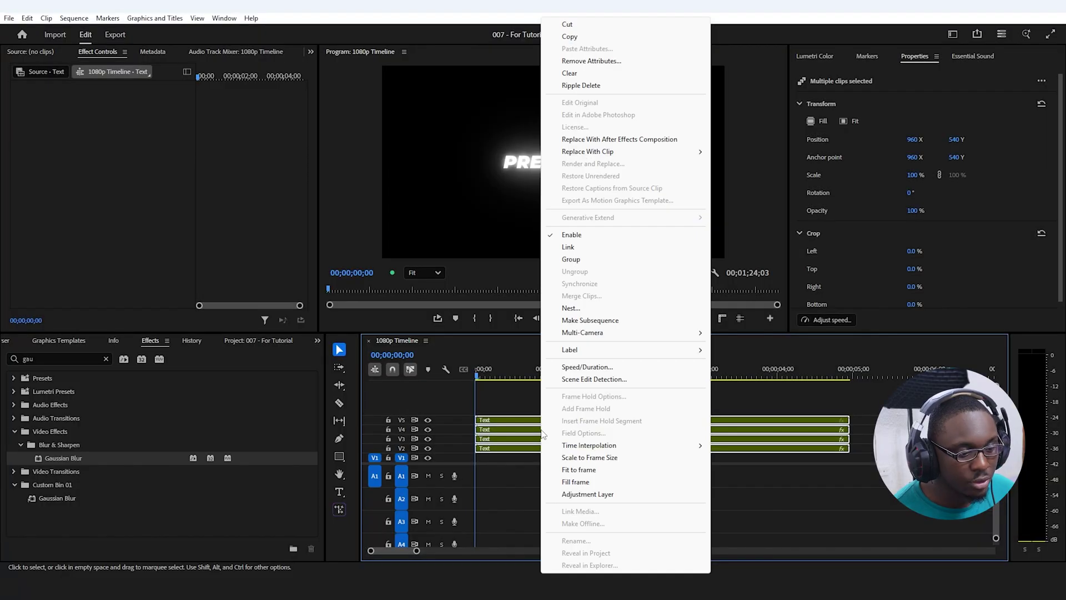
{"action": "left_click", "coordinate": [570, 308]}
{"action": "type", "text": "Master Text"}
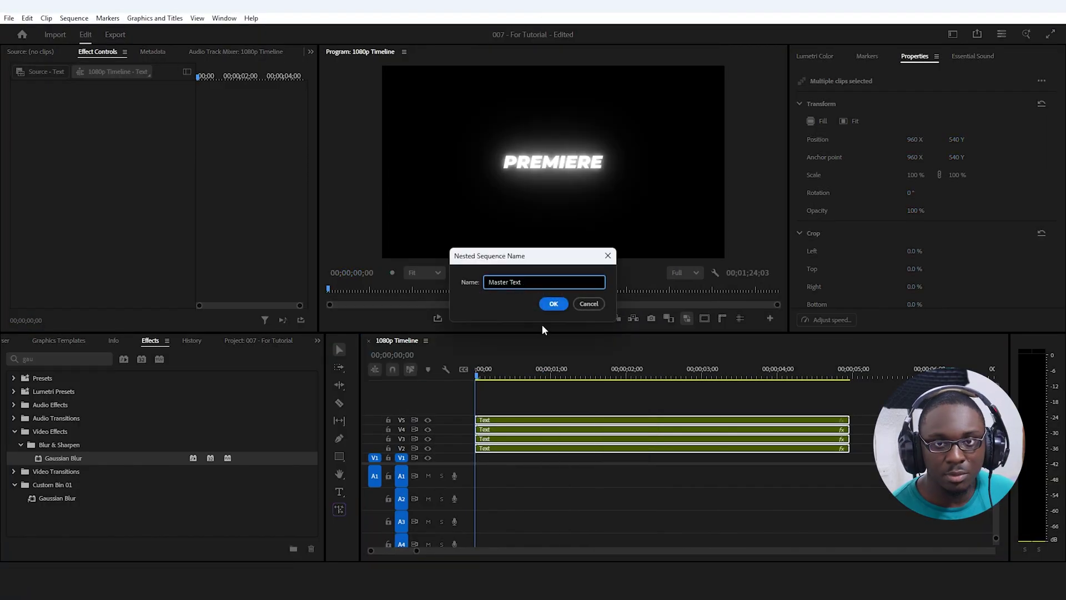
{"action": "left_click", "coordinate": [552, 304]}
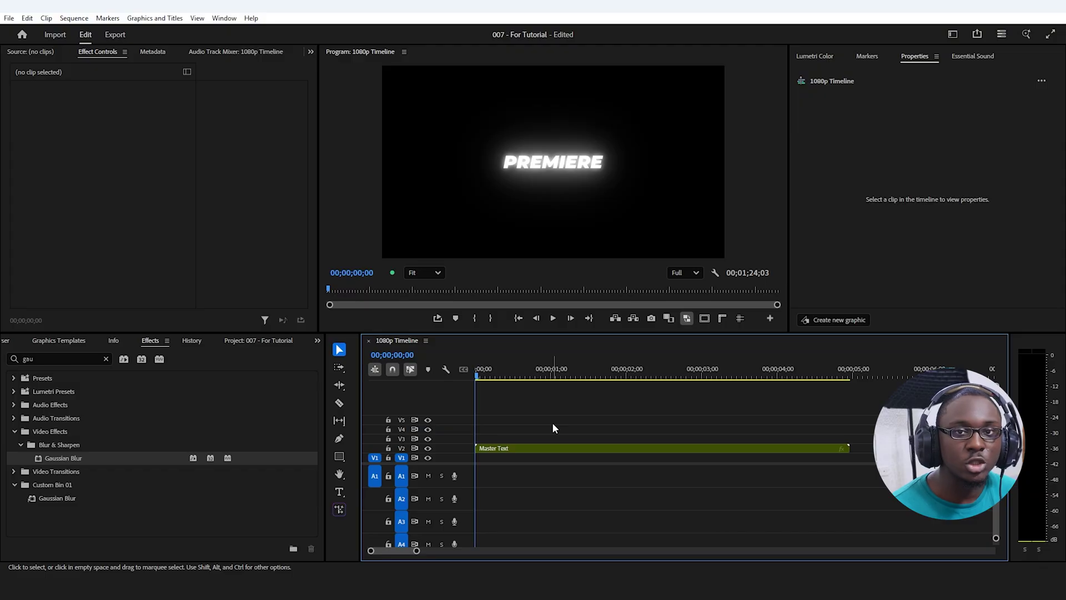
Step: Open the Text sequence nested inside Master Text and change its title wording to CONTROL
{"action": "double_click", "coordinate": [505, 449]}
{"action": "double_click", "coordinate": [513, 408]}
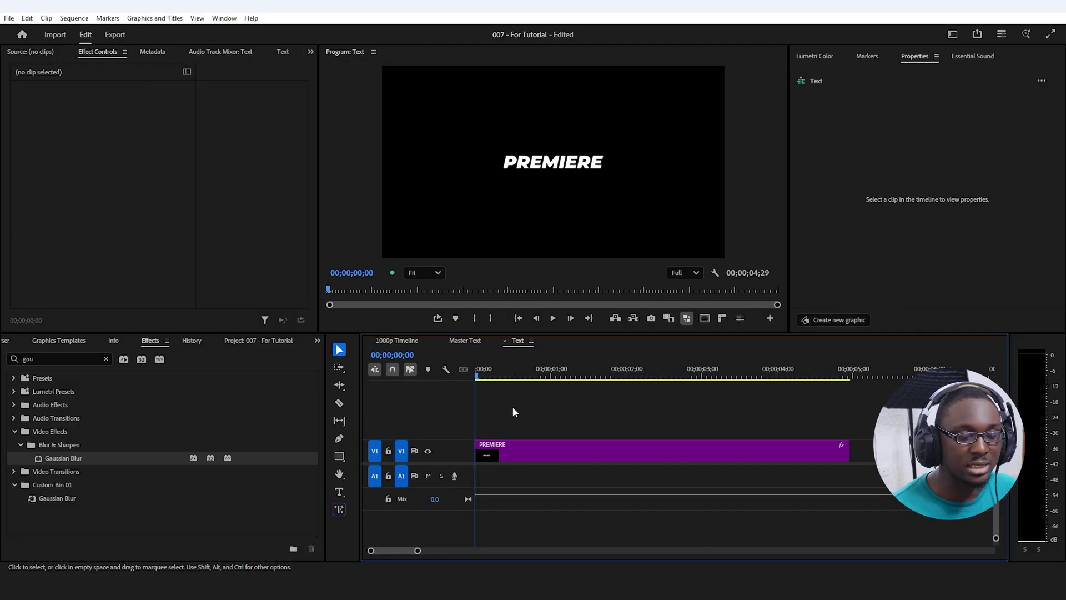
{"action": "left_click", "coordinate": [513, 450]}
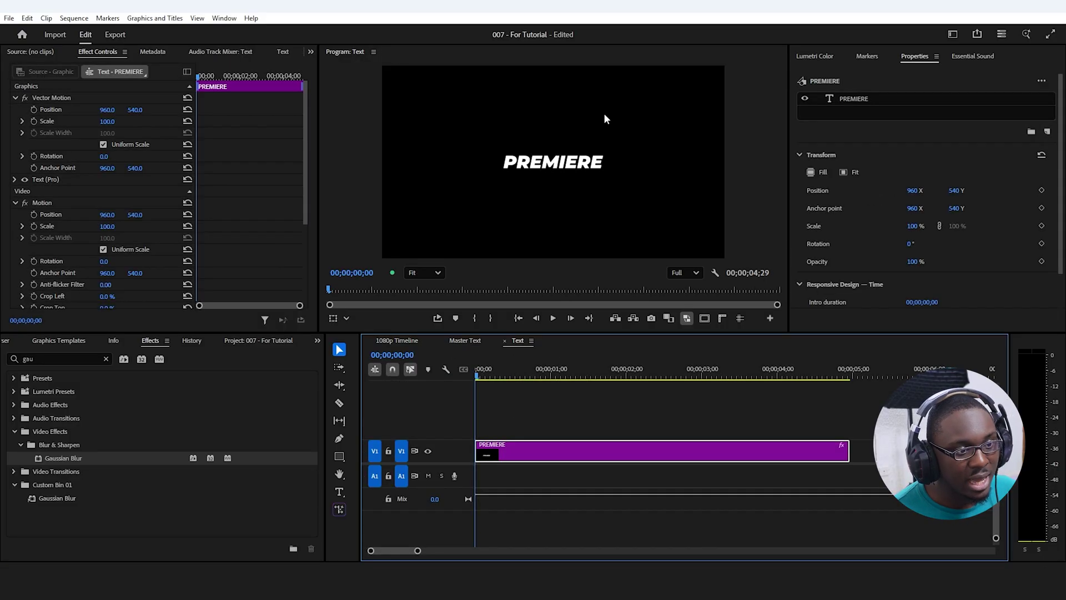
{"action": "double_click", "coordinate": [570, 162]}
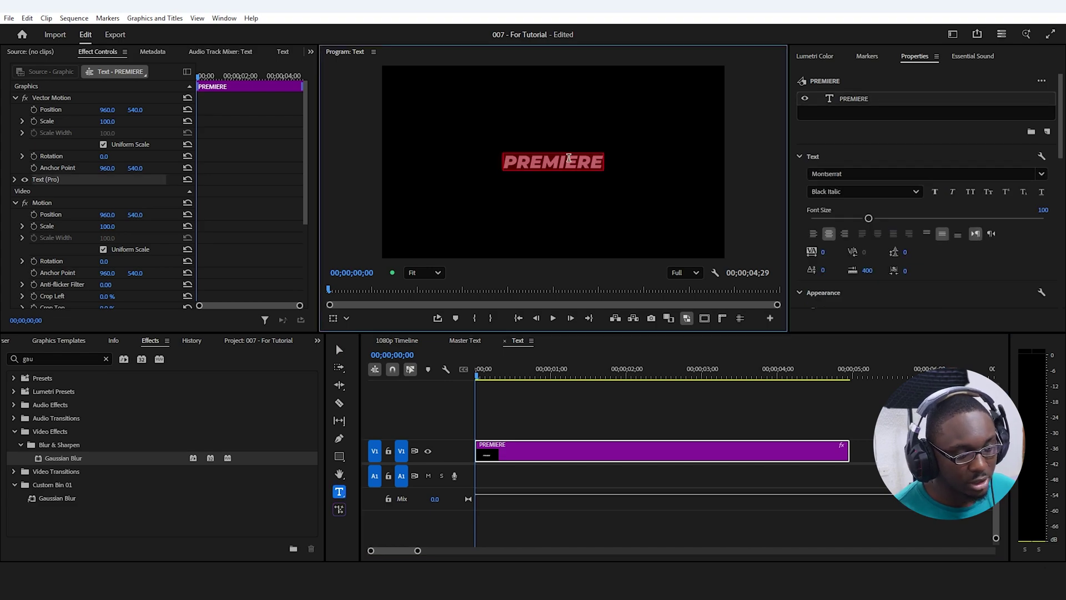
{"action": "type", "text": "CONTROL"}
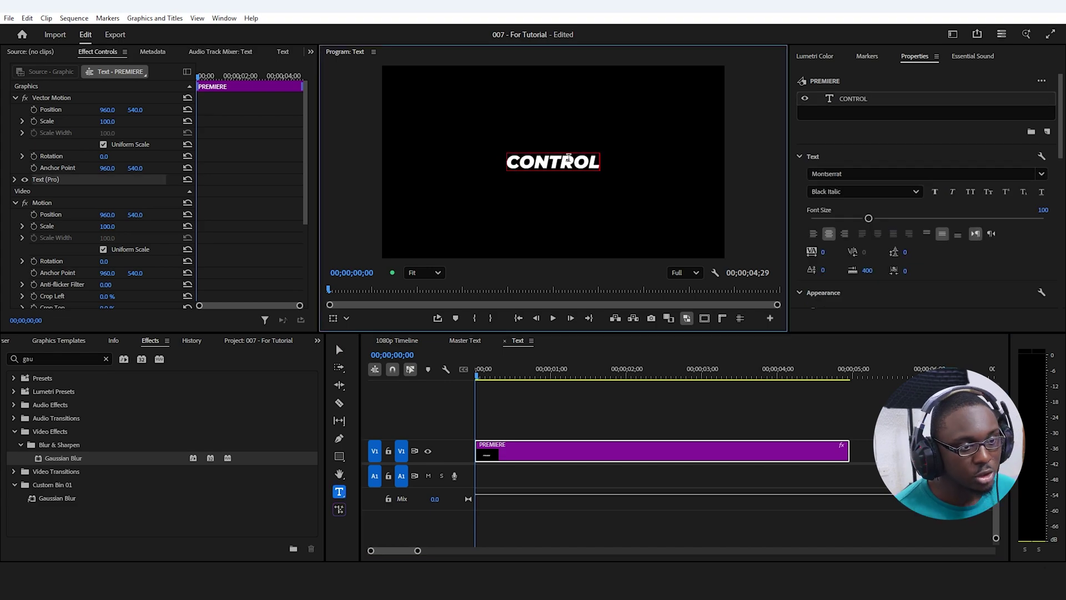
Step: Return to the 1080p Timeline and scrub across the Master Text clip to check its glowing title
{"action": "left_click", "coordinate": [390, 336]}
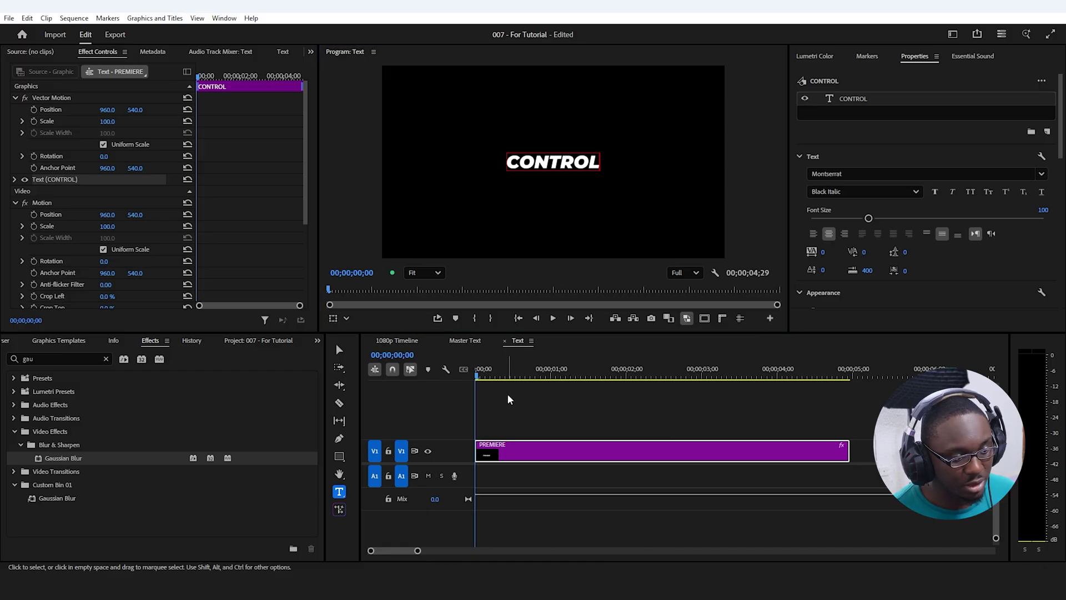
{"action": "left_click", "coordinate": [397, 341]}
{"action": "left_click", "coordinate": [500, 394]}
{"action": "left_click", "coordinate": [534, 371]}
{"action": "left_click_drag", "start_coordinate": [536, 372], "coordinate": [612, 371]}
Step: Copy the Master Text clip onto V1 at 00;00;09;15 and preview the copy
{"action": "key", "text": "minus"}
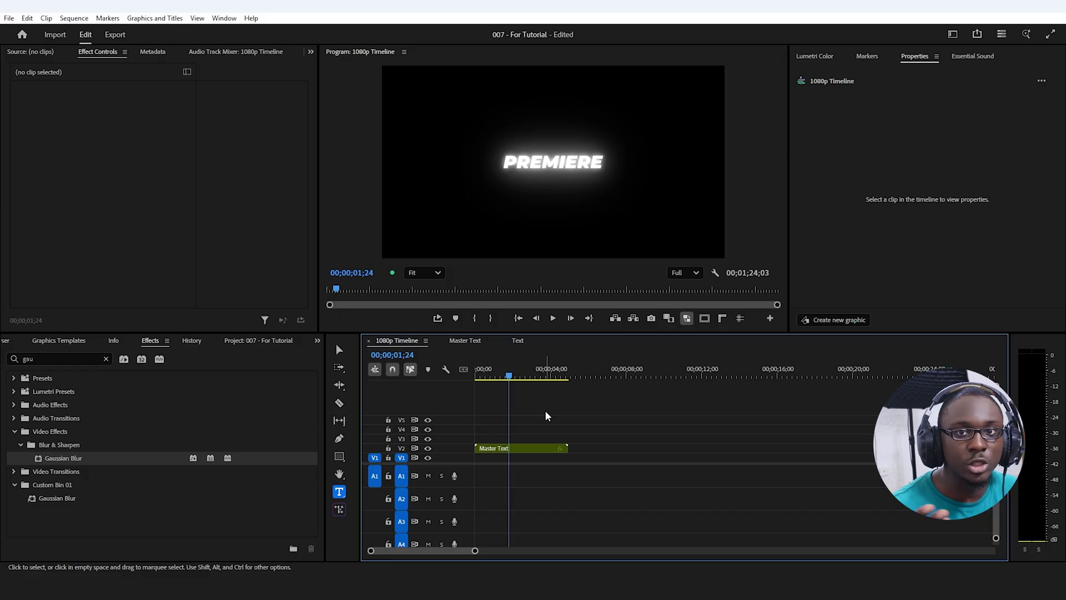
{"action": "left_click_drag", "start_coordinate": [550, 407], "coordinate": [558, 464]}
{"action": "left_click", "coordinate": [656, 371]}
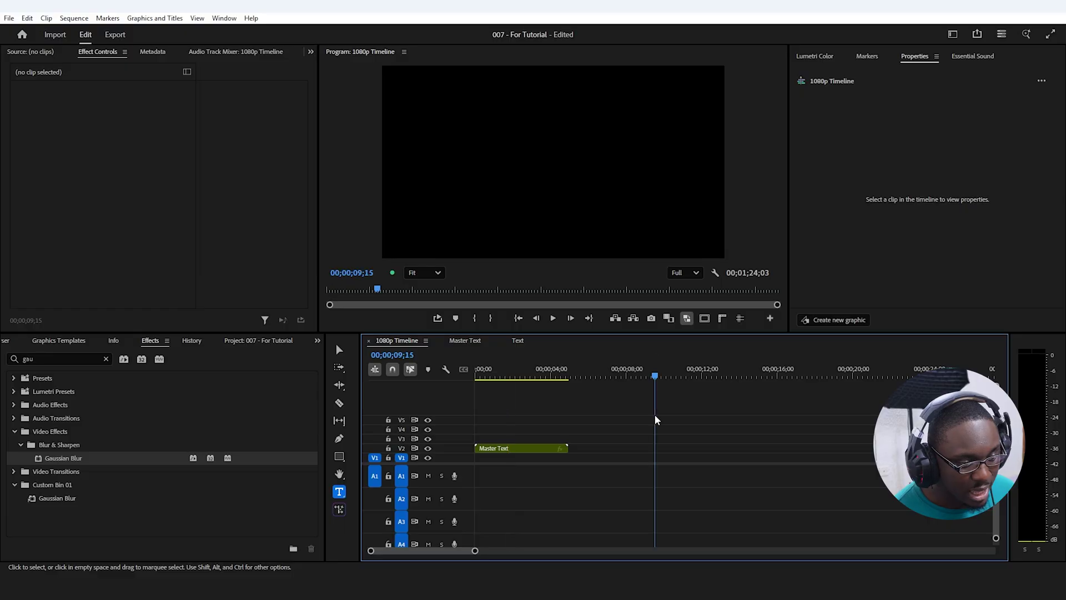
{"action": "key", "text": "ctrl+v"}
{"action": "left_click", "coordinate": [685, 371]}
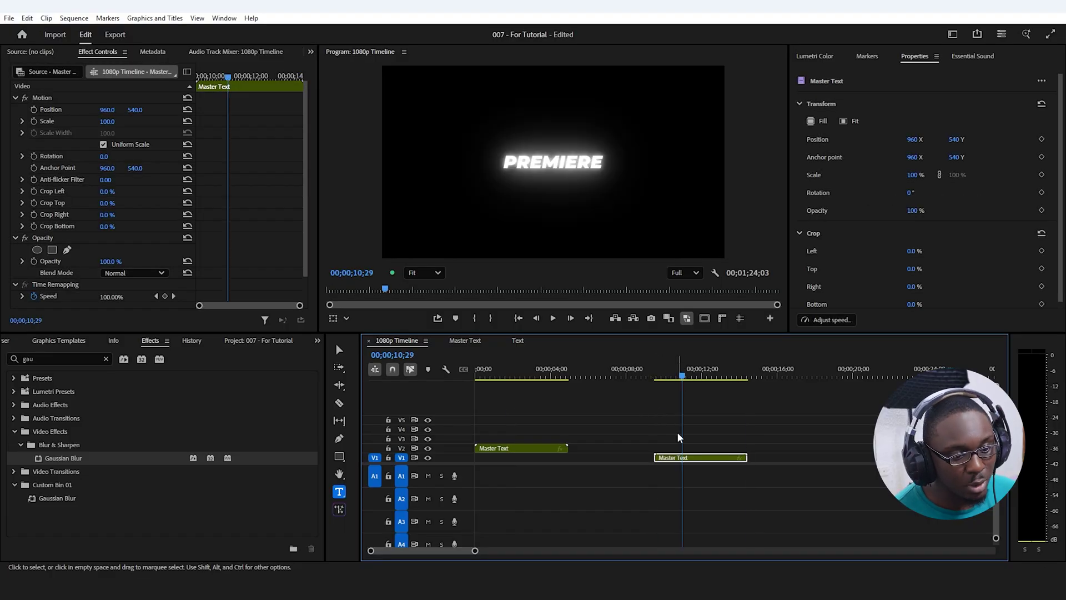
Step: Open the Text sequence nested in the copied Master Text clip and change its title wording to PRO
{"action": "double_click", "coordinate": [688, 458]}
{"action": "double_click", "coordinate": [562, 412]}
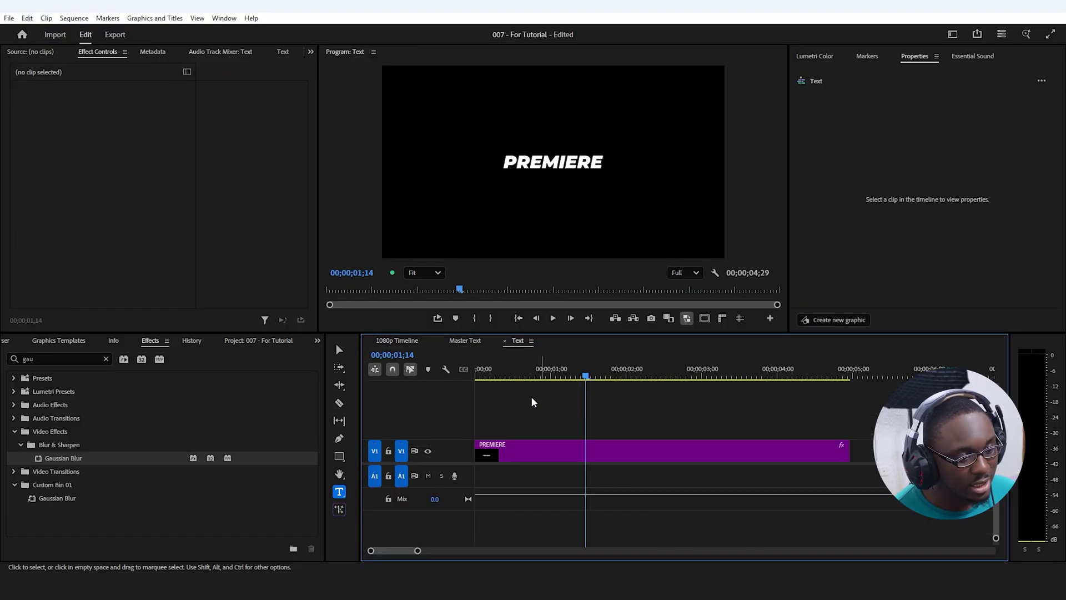
{"action": "left_click", "coordinate": [528, 450]}
{"action": "double_click", "coordinate": [562, 161]}
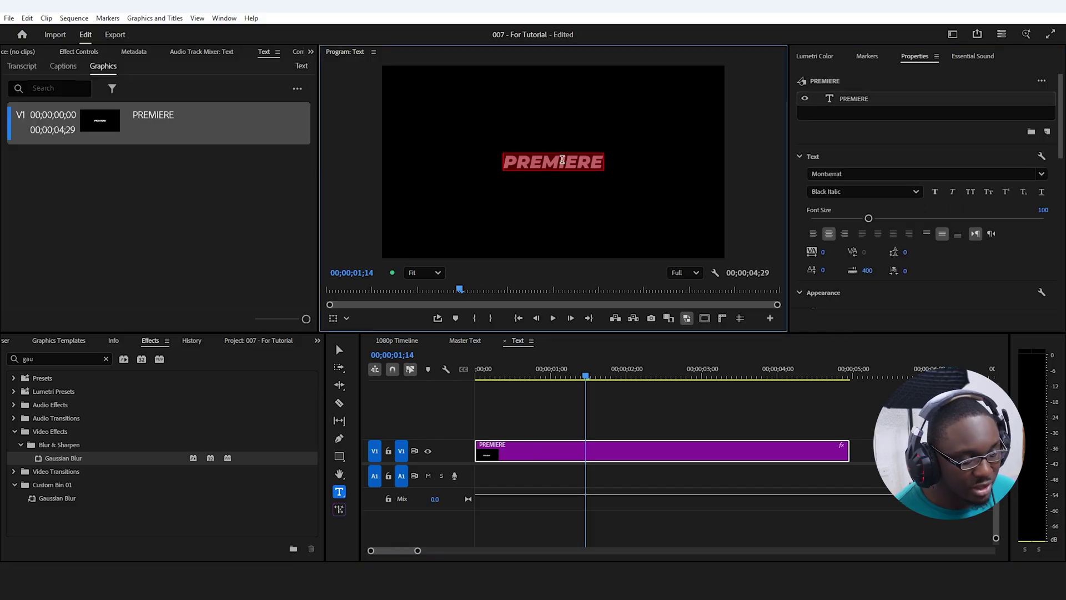
{"action": "type", "text": "PRO"}
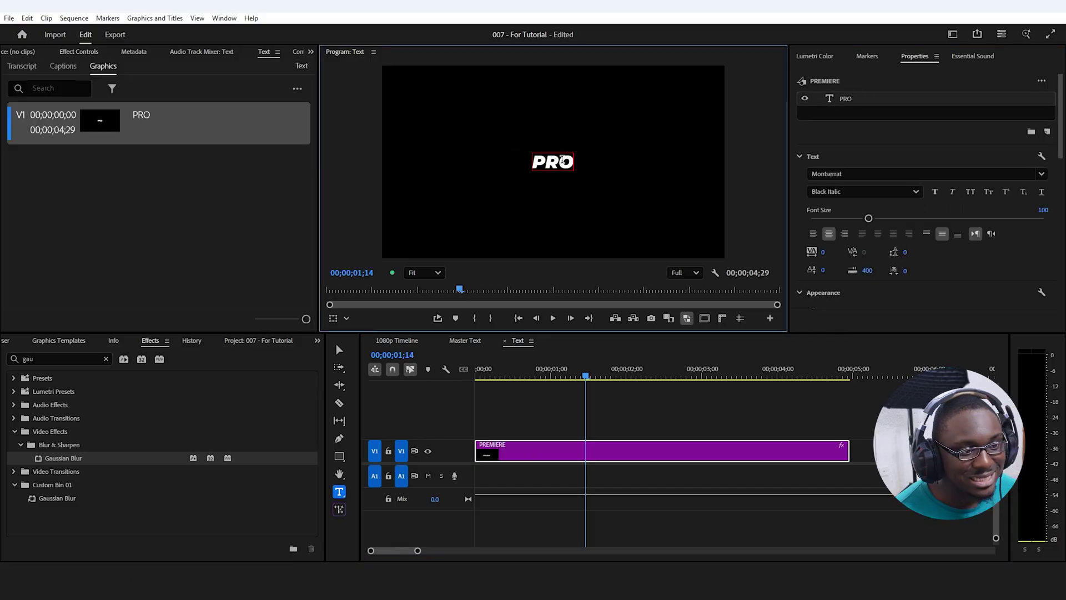
Step: Return to the 1080p Timeline and compare the titles shown by the two Master Text clips
{"action": "left_click", "coordinate": [397, 341]}
{"action": "left_click", "coordinate": [478, 377]}
{"action": "left_click_drag", "start_coordinate": [479, 382], "coordinate": [543, 382]}
{"action": "left_click", "coordinate": [574, 433]}
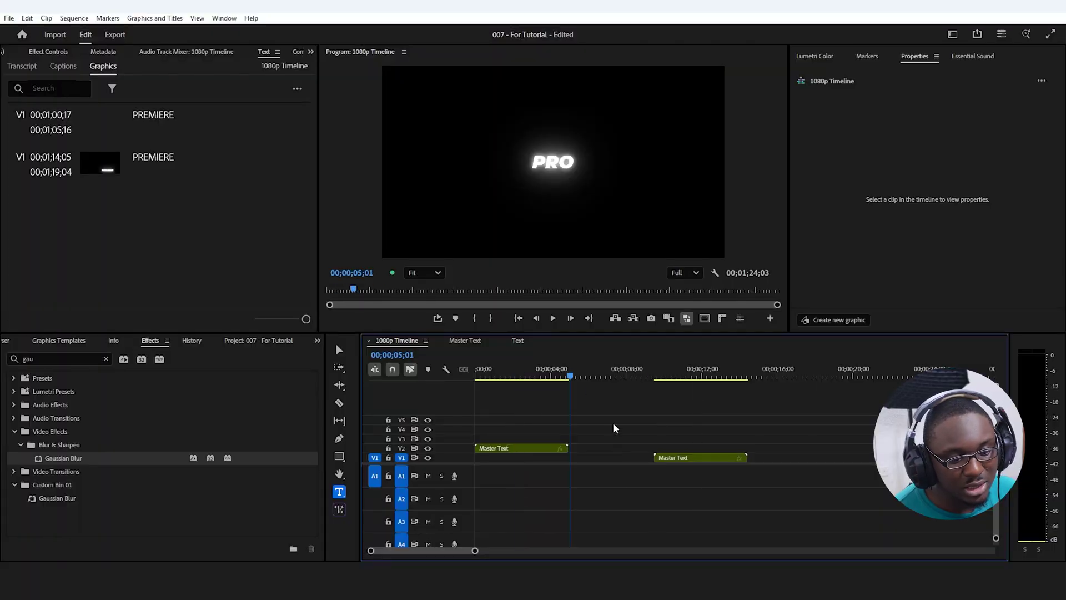
{"action": "left_click", "coordinate": [692, 373]}
Step: Reveal the V1 Master Text clip's source in the project and duplicate that sequence
{"action": "left_click", "coordinate": [704, 456]}
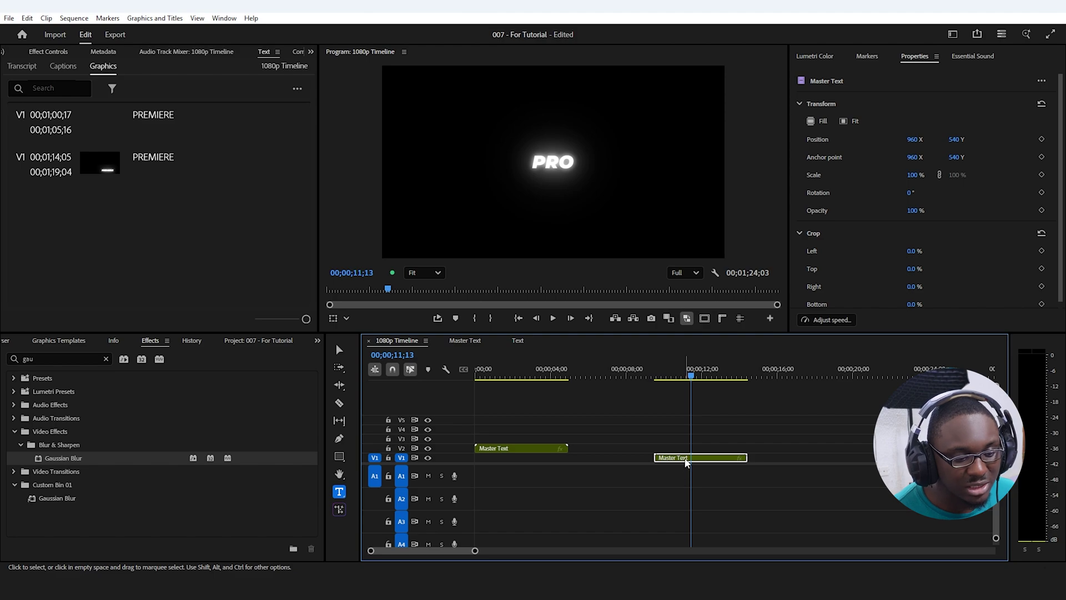
{"action": "right_click", "coordinate": [687, 462]}
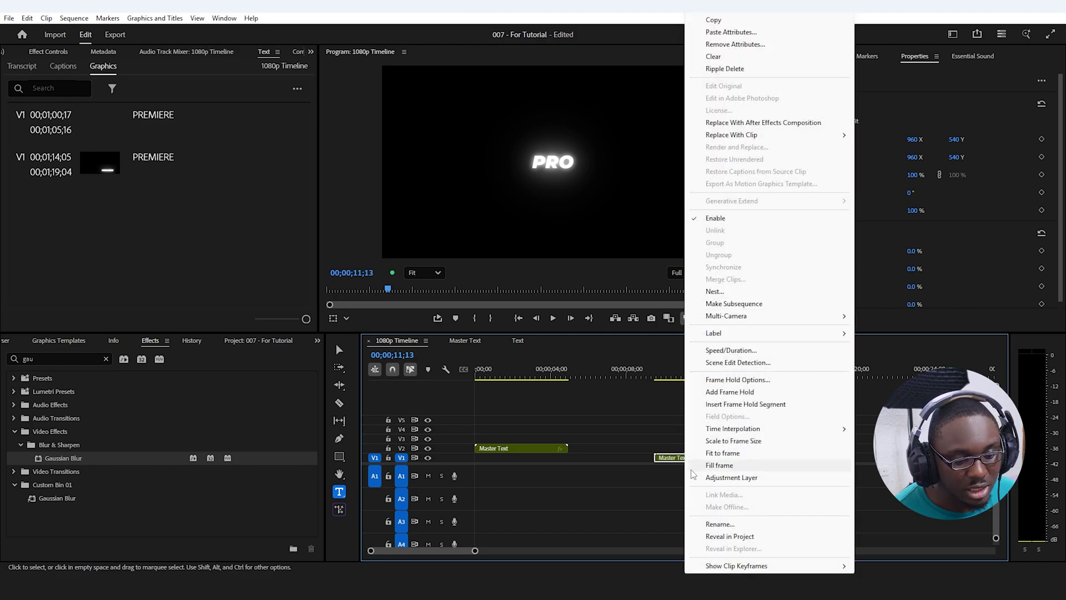
{"action": "left_click", "coordinate": [729, 536]}
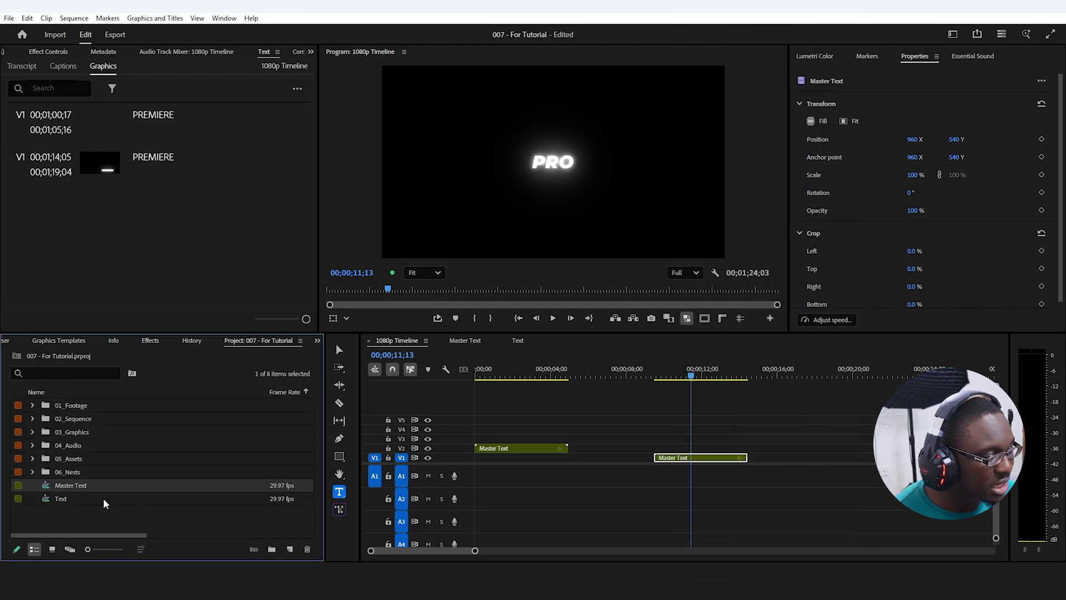
{"action": "right_click", "coordinate": [45, 487]}
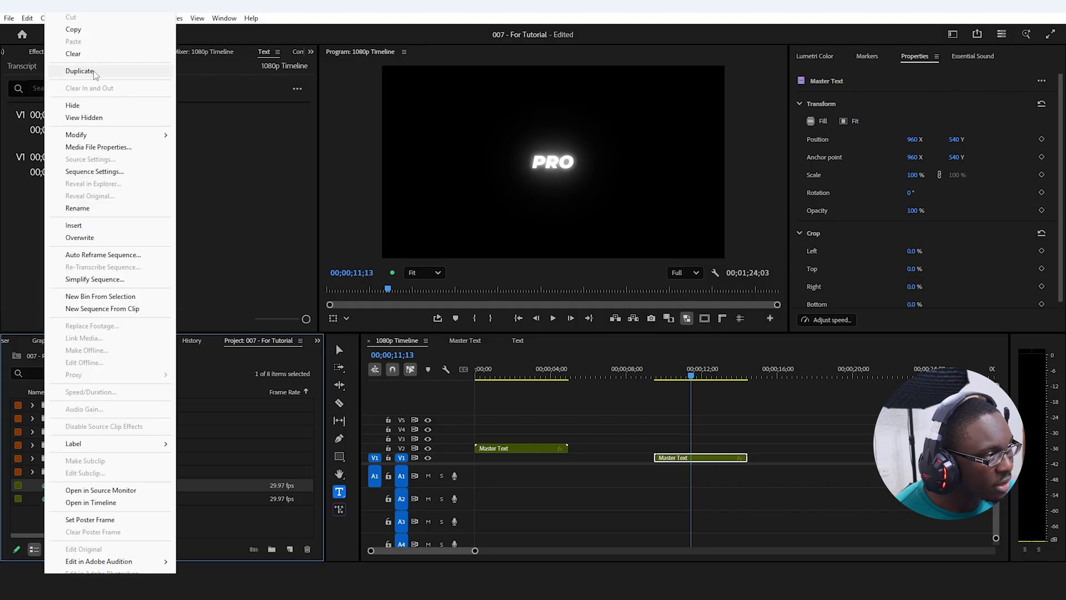
{"action": "left_click", "coordinate": [96, 73]}
Step: Replace the Master Text clip on V1 with Master Text Copy 01, keeping its place and effects
{"action": "left_click_drag", "start_coordinate": [47, 502], "coordinate": [686, 459]}
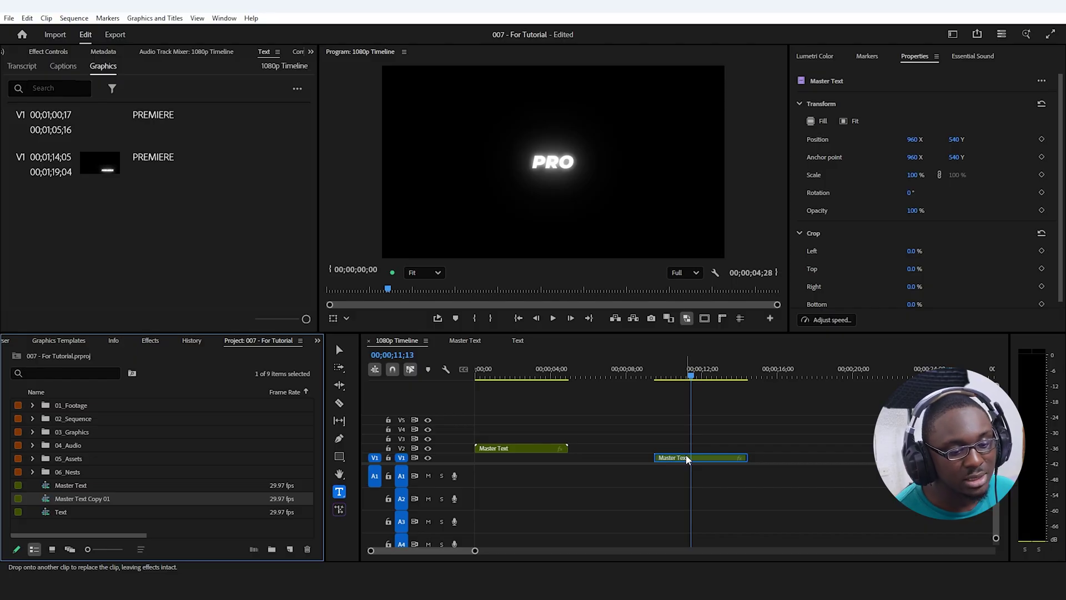
{"action": "left_click_drag", "start_coordinate": [687, 459], "coordinate": [688, 459]}
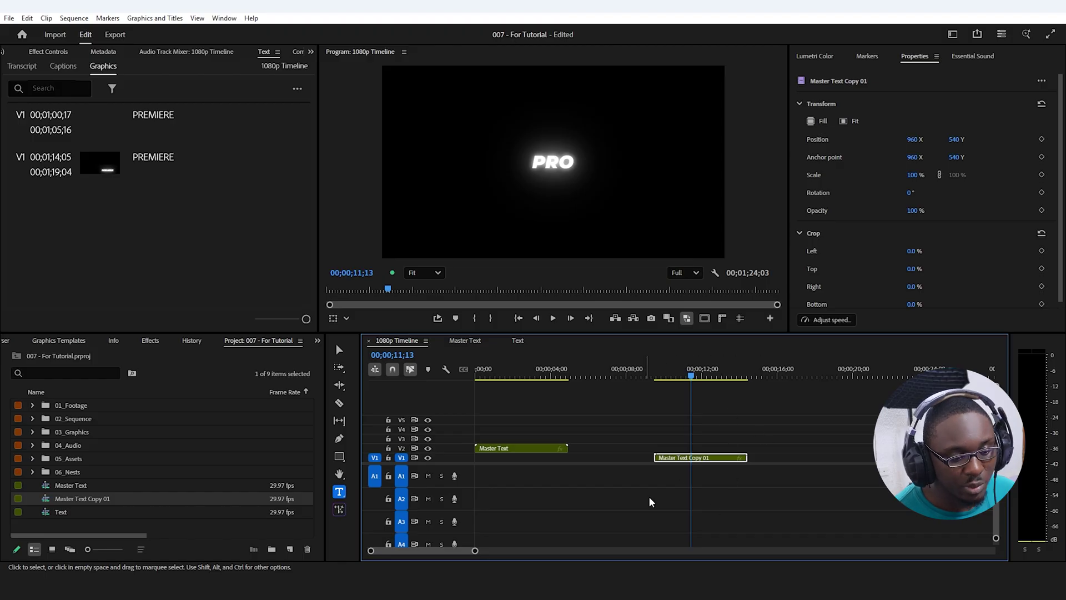
{"action": "left_click", "coordinate": [700, 458]}
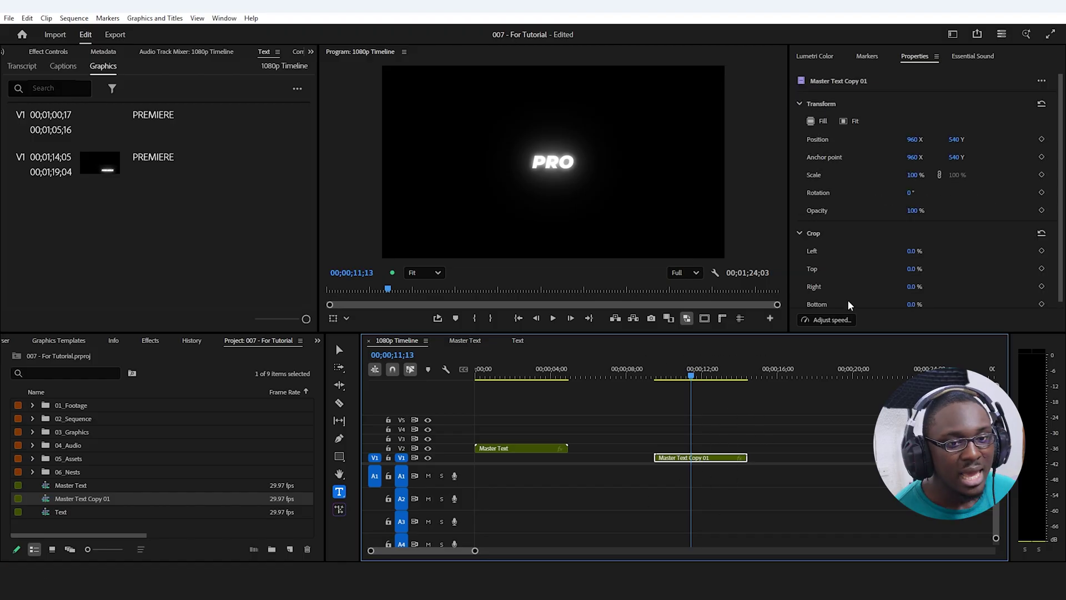
{"action": "left_click_drag", "start_coordinate": [757, 412], "coordinate": [705, 469]}
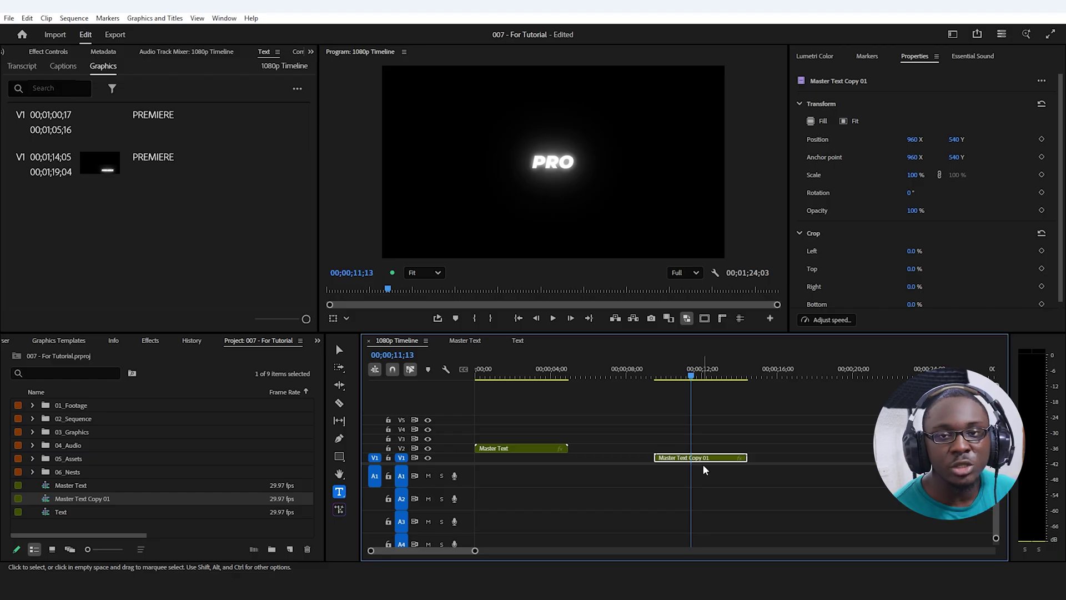
{"action": "left_click", "coordinate": [708, 444]}
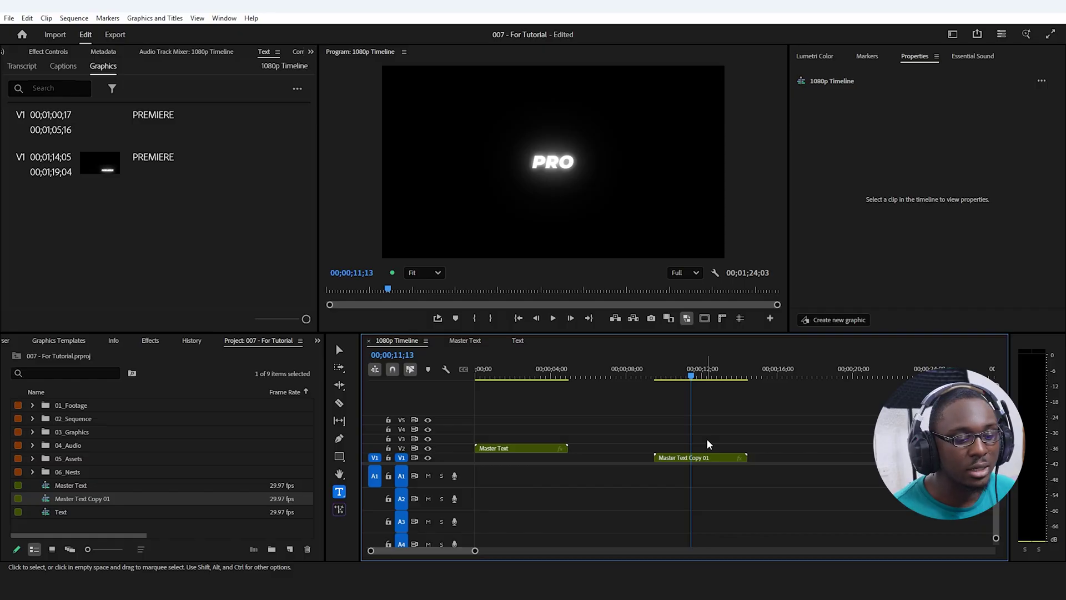
Step: Open the Master Text Copy 01 sequence, minimise its video tracks to examine the stacked Text clips, and return to the 1080p Timeline
{"action": "double_click", "coordinate": [711, 445]}
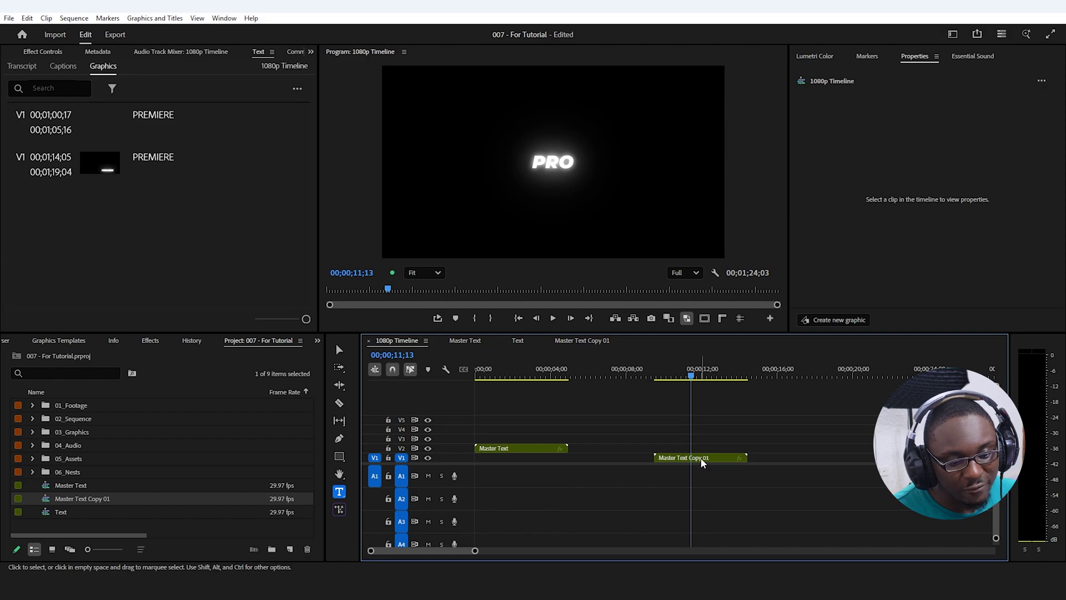
{"action": "double_click", "coordinate": [703, 458]}
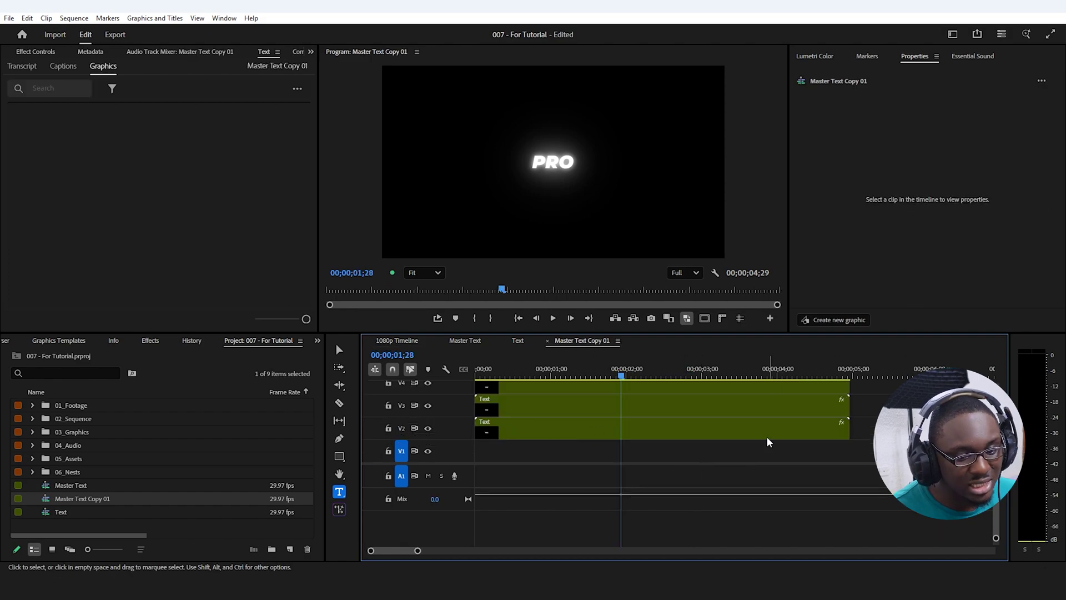
{"action": "key", "text": "ctrl+minus"}
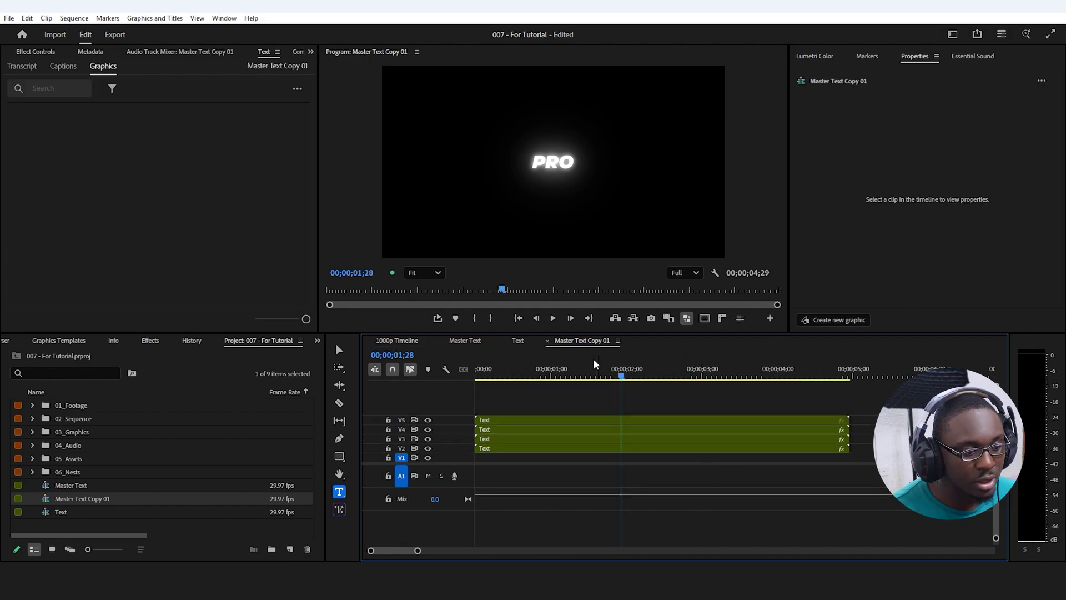
{"action": "mouse_move", "coordinate": [552, 405]}
{"action": "left_mouse_down"}
{"action": "mouse_move", "coordinate": [517, 476]}
{"action": "mouse_move", "coordinate": [528, 417]}
{"action": "left_mouse_up"}
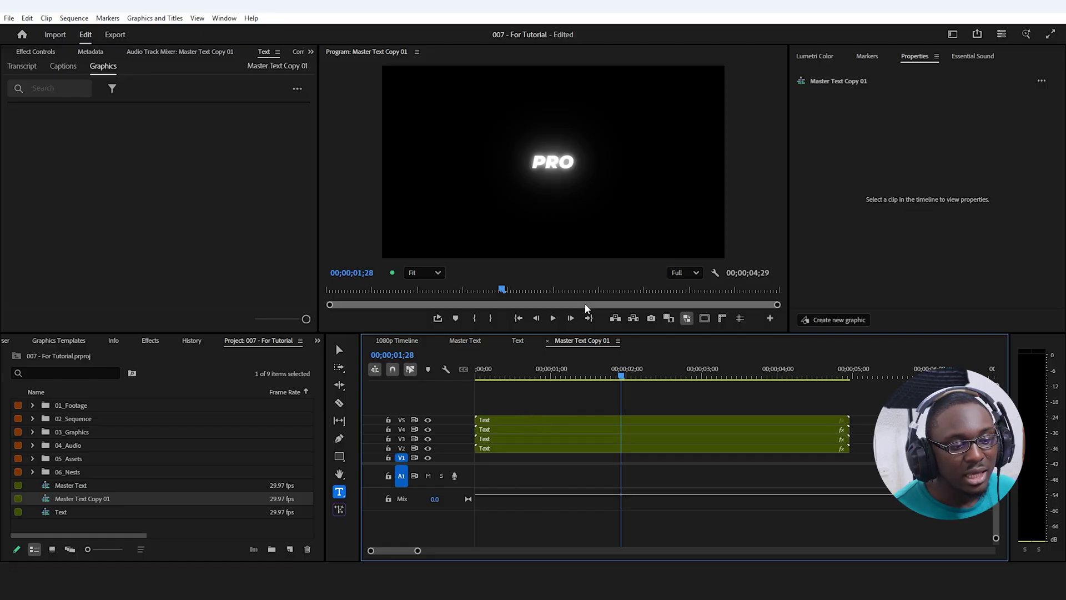
{"action": "left_click_drag", "start_coordinate": [552, 409], "coordinate": [559, 468]}
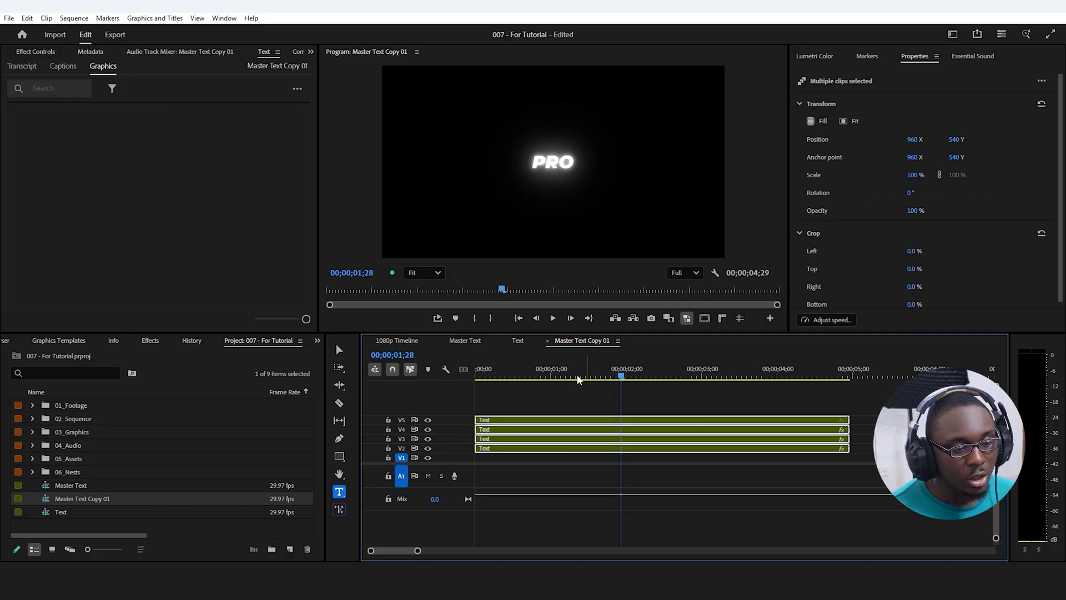
{"action": "left_click", "coordinate": [414, 346]}
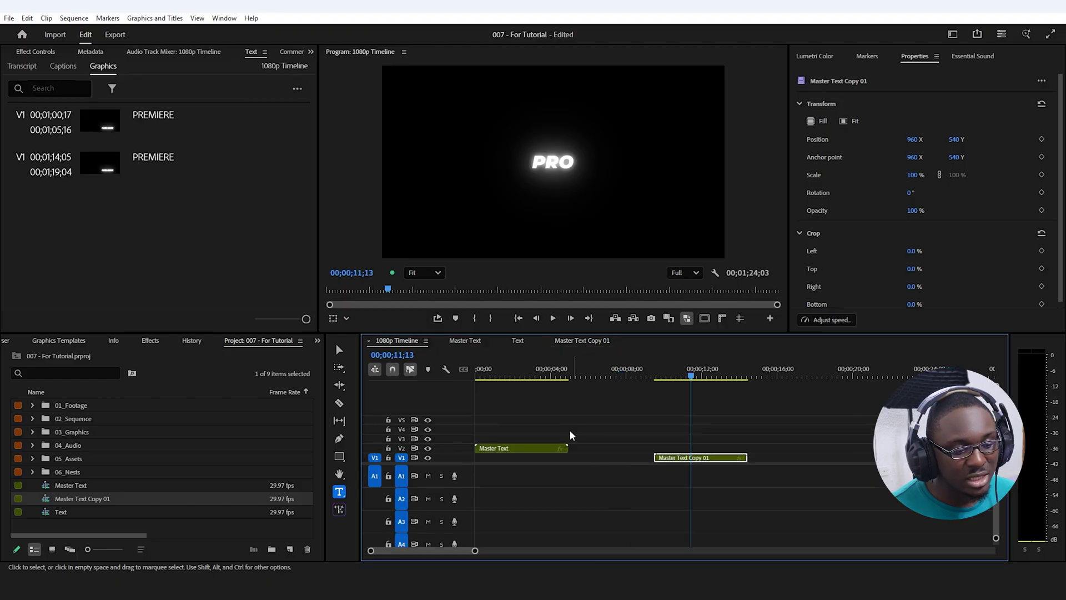
Step: Reveal the source of the V5 Text clip in the Master Text Copy 01 sequence and duplicate the Text sequence in the project
{"action": "double_click", "coordinate": [543, 451]}
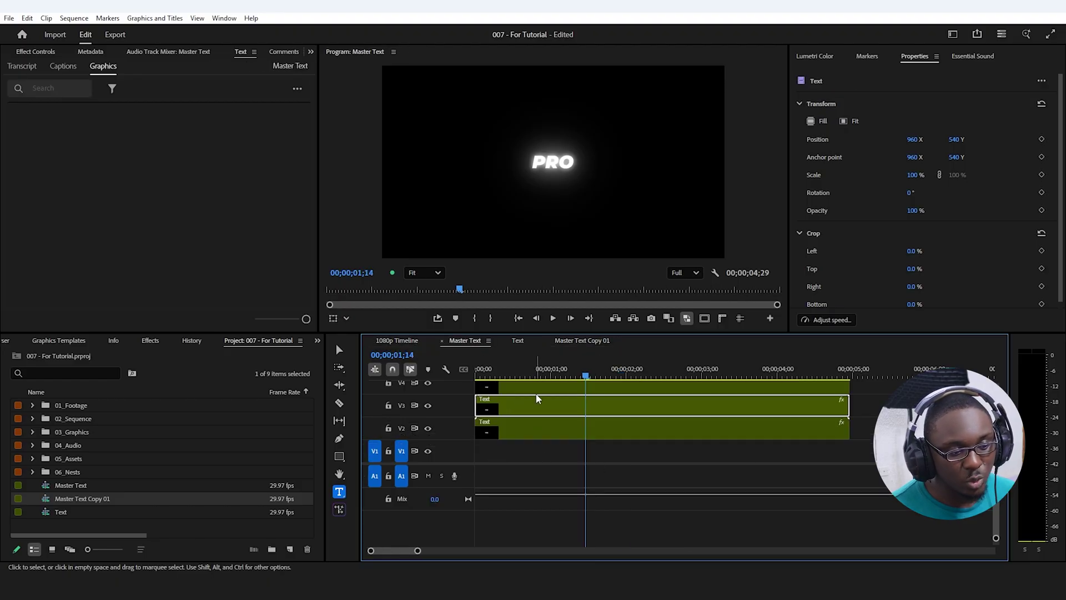
{"action": "left_click", "coordinate": [414, 345]}
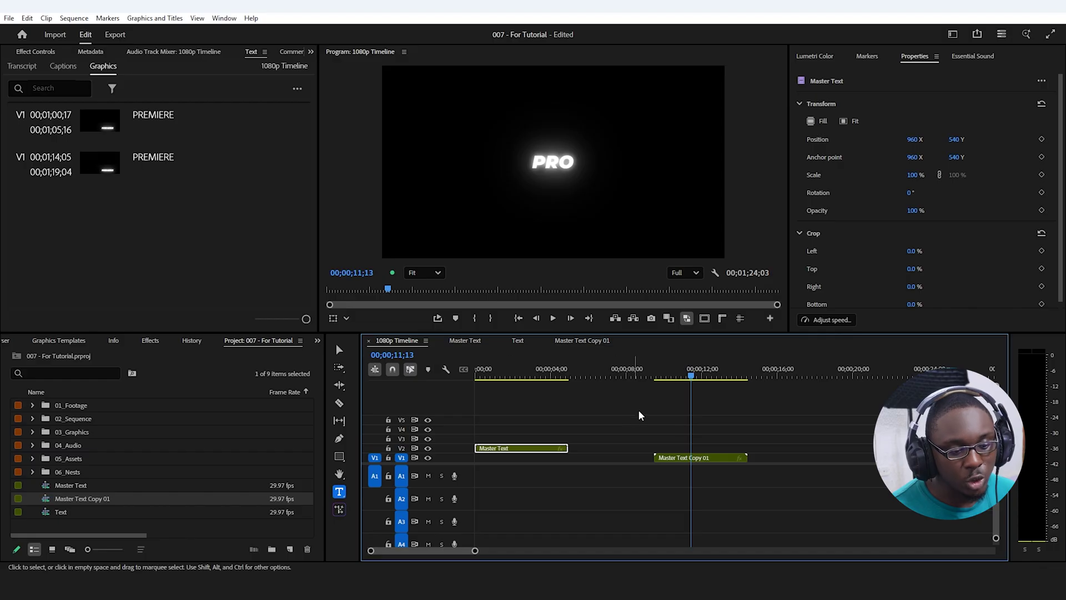
{"action": "double_click", "coordinate": [691, 460]}
{"action": "right_click", "coordinate": [513, 422]}
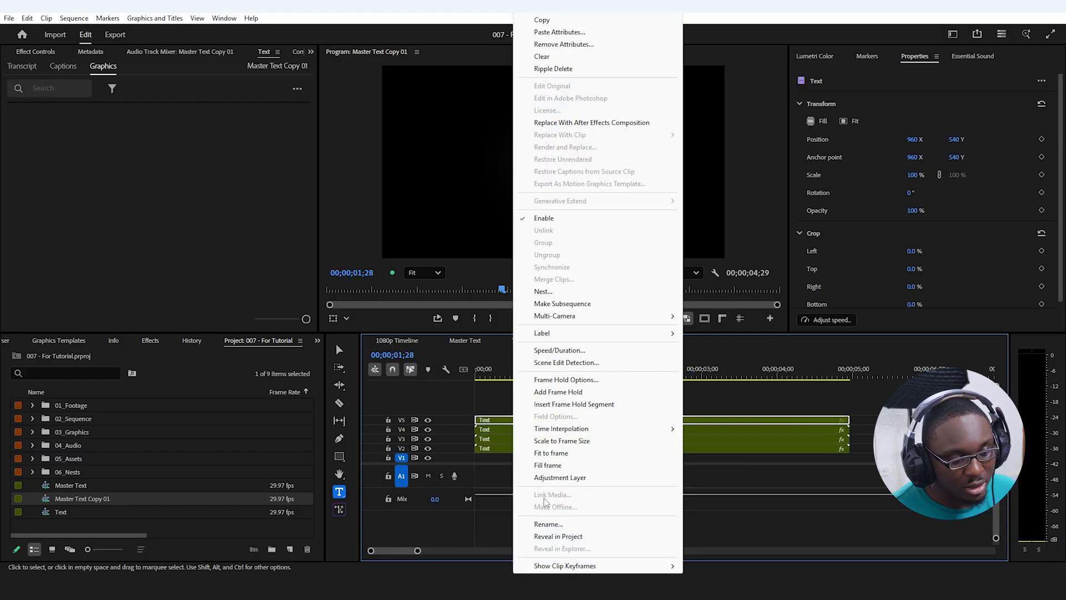
{"action": "left_click", "coordinate": [558, 536]}
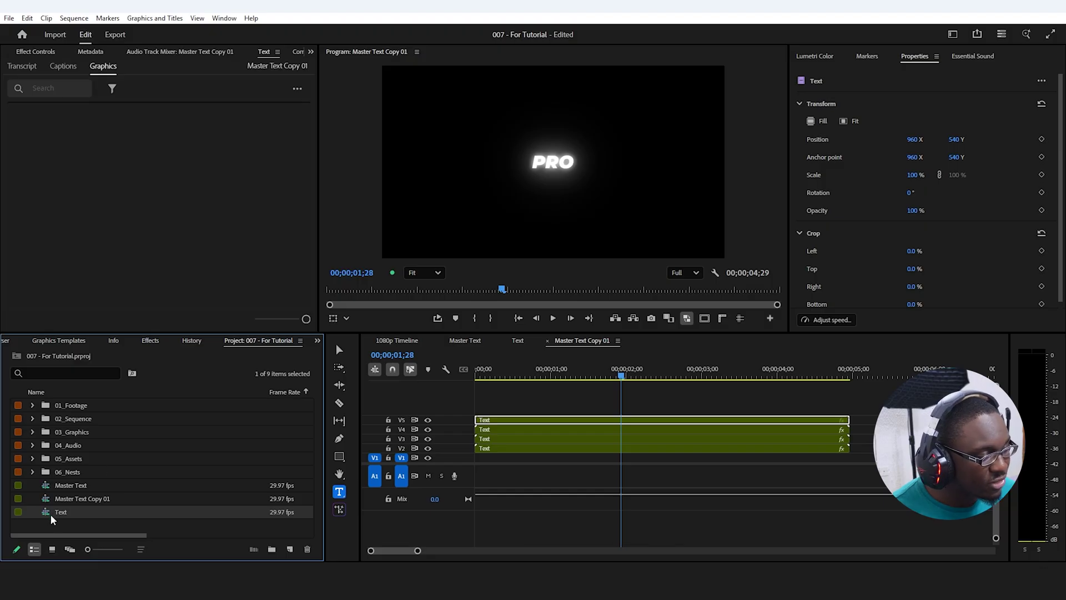
{"action": "right_click", "coordinate": [50, 511]}
{"action": "left_click", "coordinate": [84, 71]}
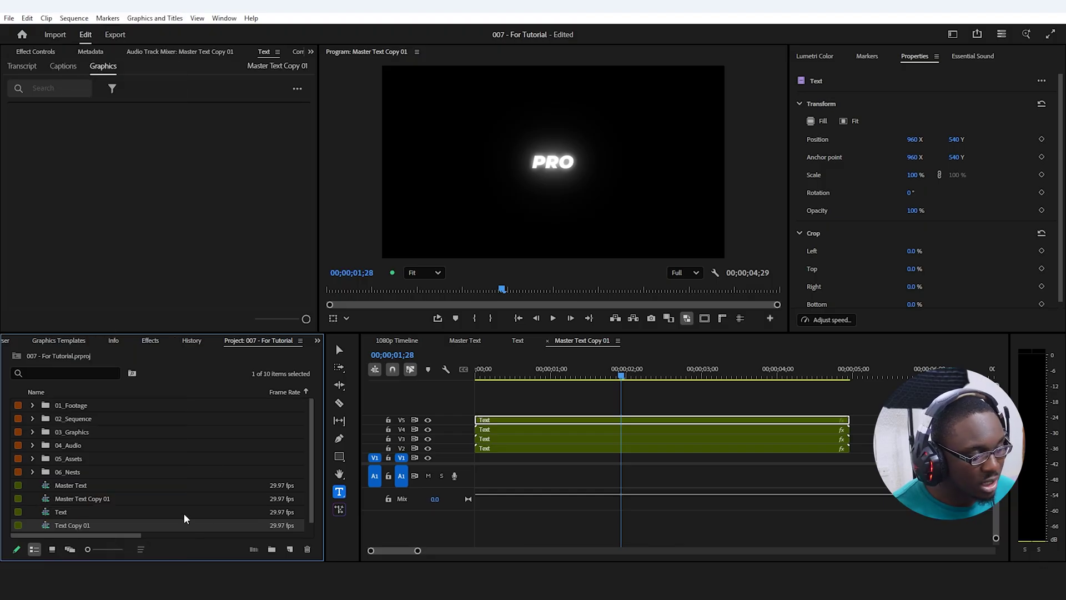
Step: Replace all four stacked Text clips in Master Text Copy 01 with Text Copy 01, keeping their places and effects
{"action": "left_click_drag", "start_coordinate": [531, 458], "coordinate": [531, 458]}
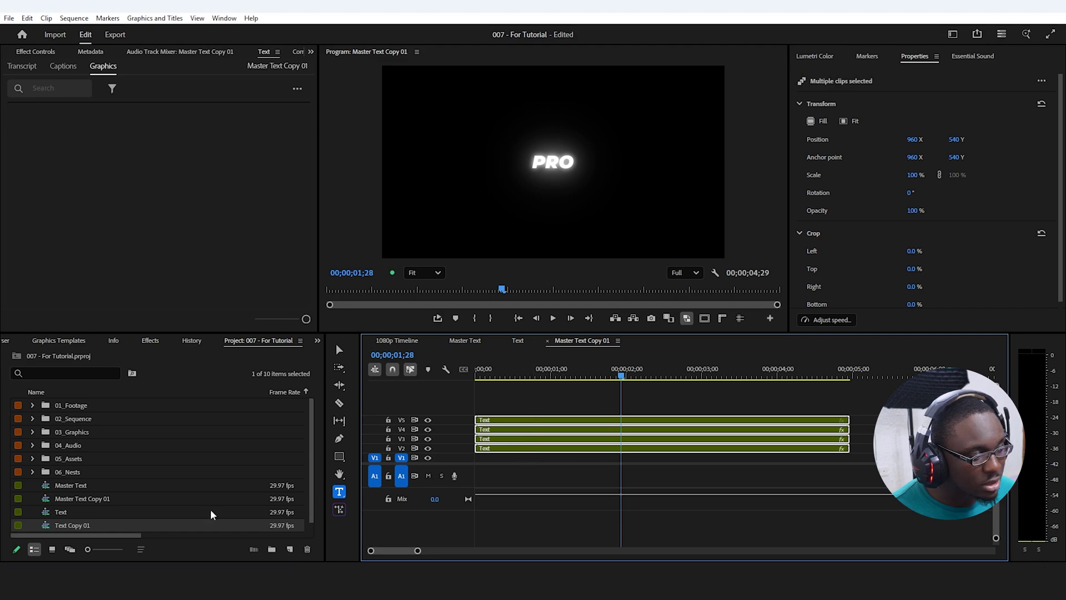
{"action": "left_click_drag", "start_coordinate": [60, 531], "coordinate": [518, 439]}
{"action": "left_click", "coordinate": [552, 401]}
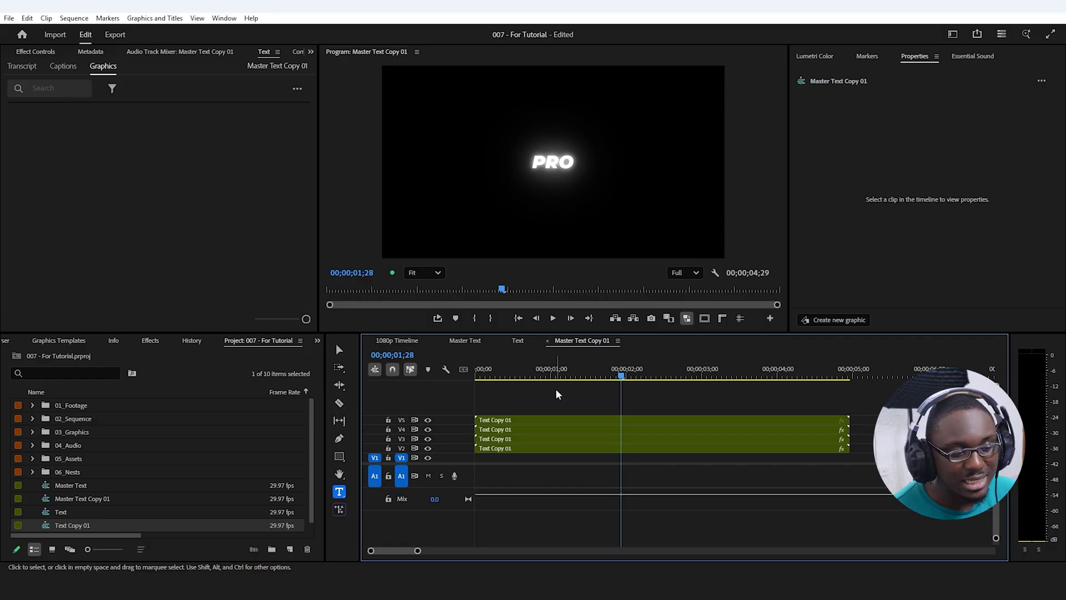
{"action": "left_click_drag", "start_coordinate": [537, 390], "coordinate": [478, 432]}
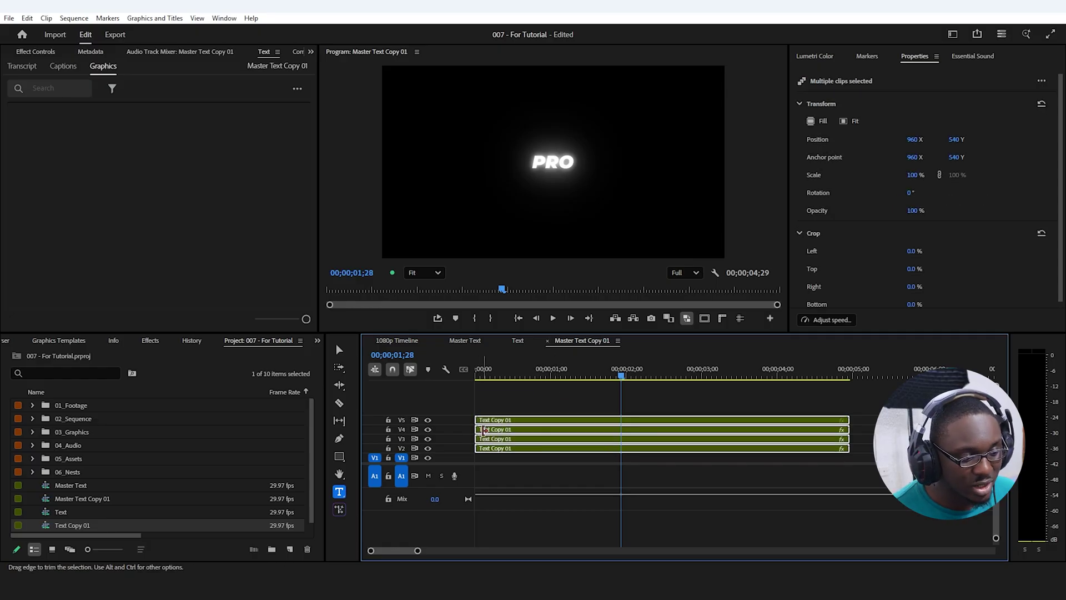
Step: Open the Master Text sequence, minimise its video tracks to examine the stacked Text clips, and return to the 1080p Timeline
{"action": "left_click", "coordinate": [409, 341]}
{"action": "double_click", "coordinate": [556, 448]}
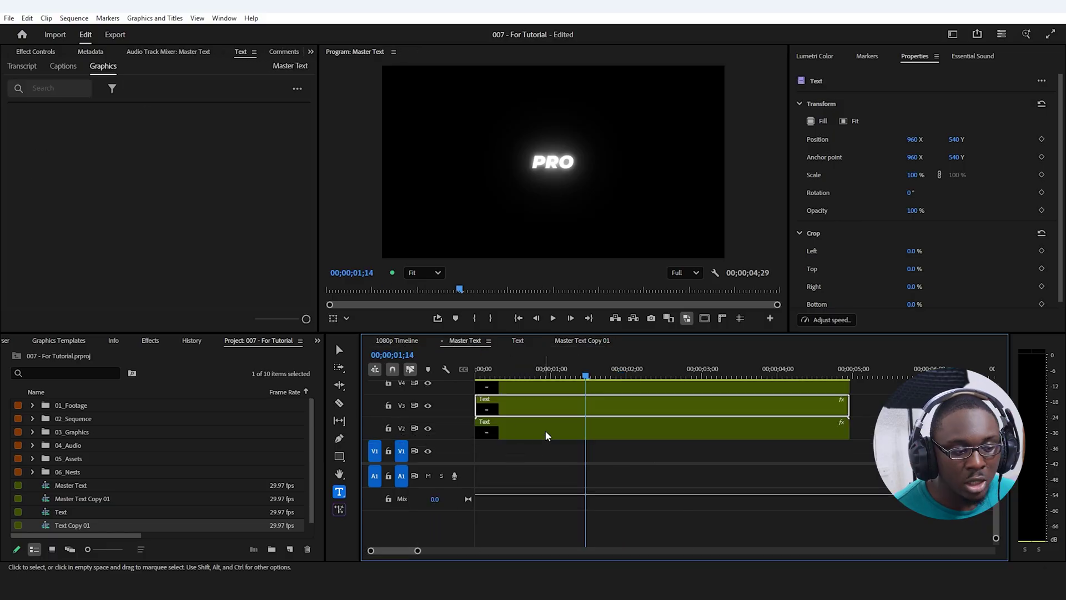
{"action": "key", "text": "shift+minus"}
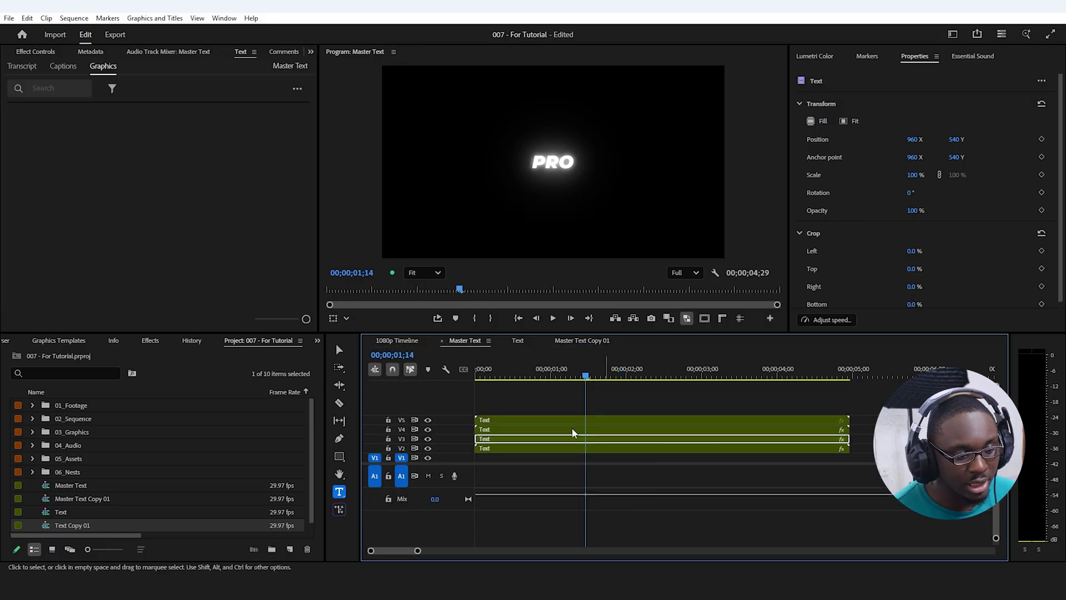
{"action": "left_click", "coordinate": [397, 341]}
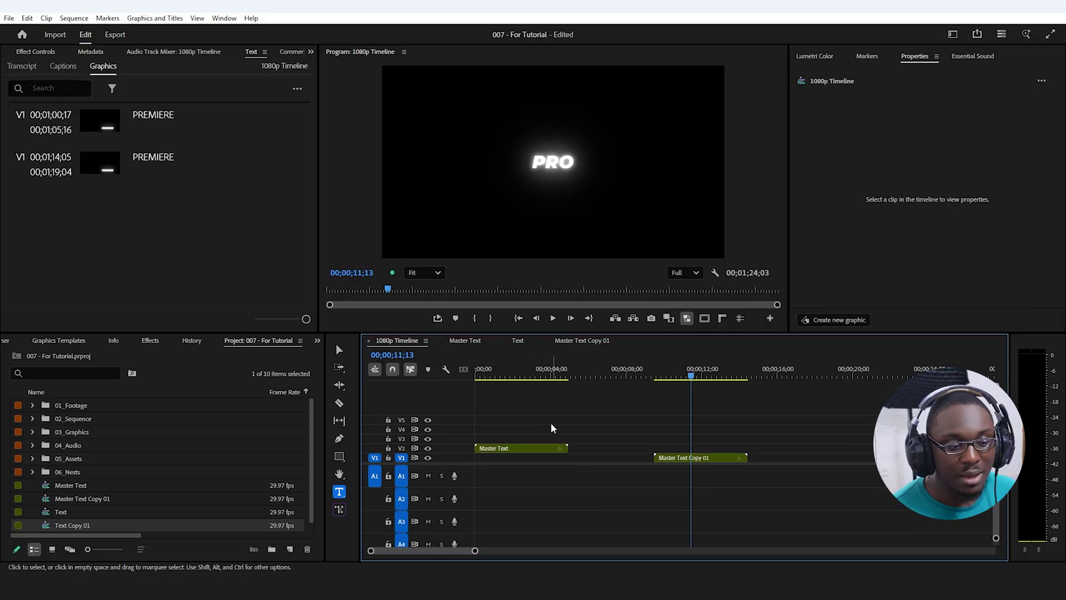
Step: Change the wording in Master Text's nested Text sequence to PREMIERE, and compare both titles in the 1080p Timeline
{"action": "double_click", "coordinate": [533, 451]}
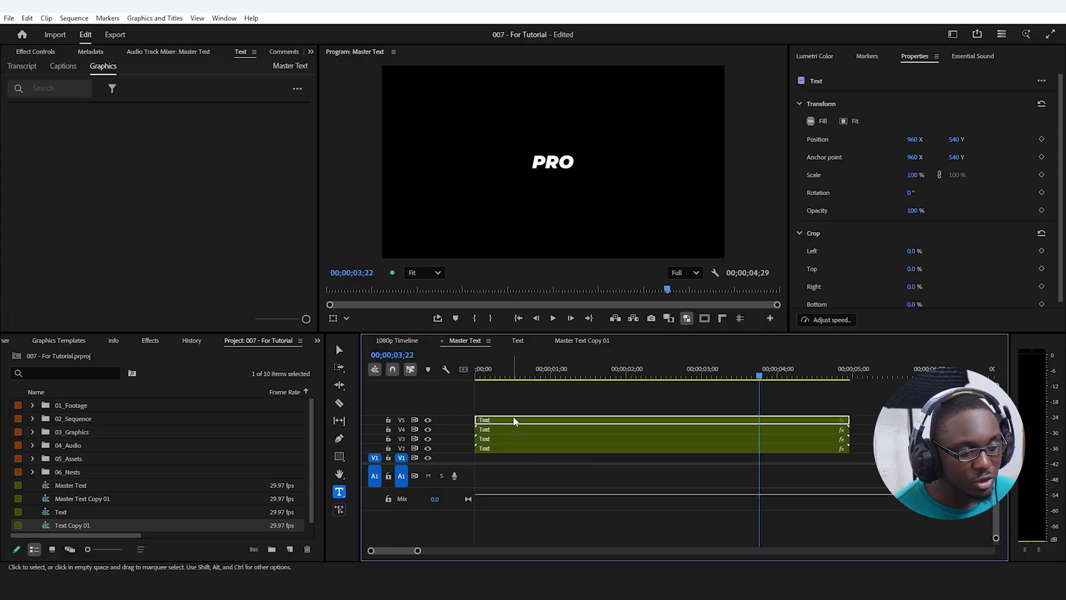
{"action": "double_click", "coordinate": [503, 449]}
{"action": "left_click", "coordinate": [552, 160]}
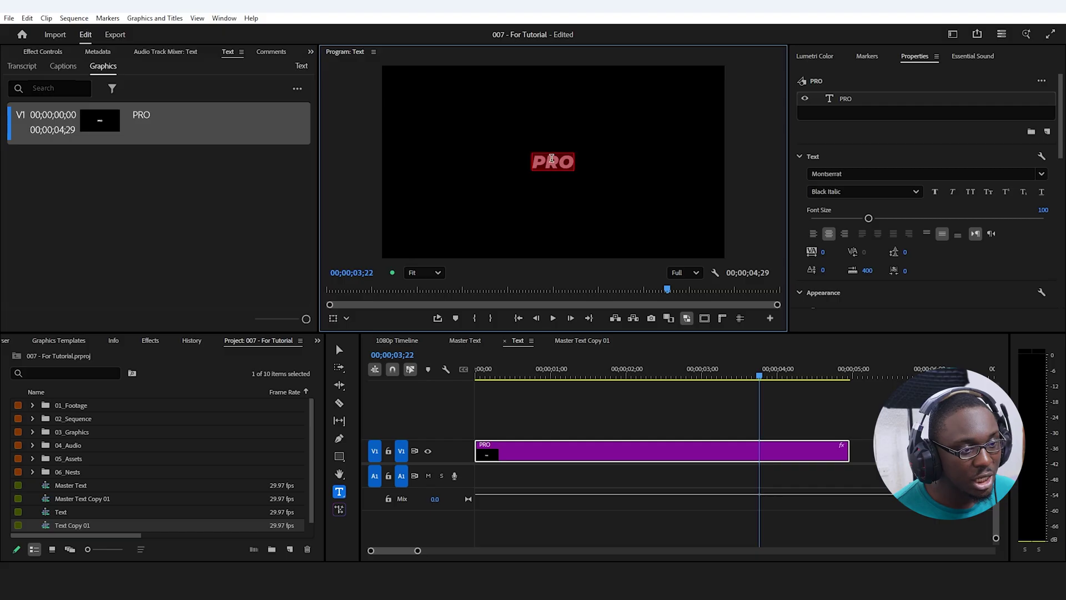
{"action": "type", "text": "PREMIERE"}
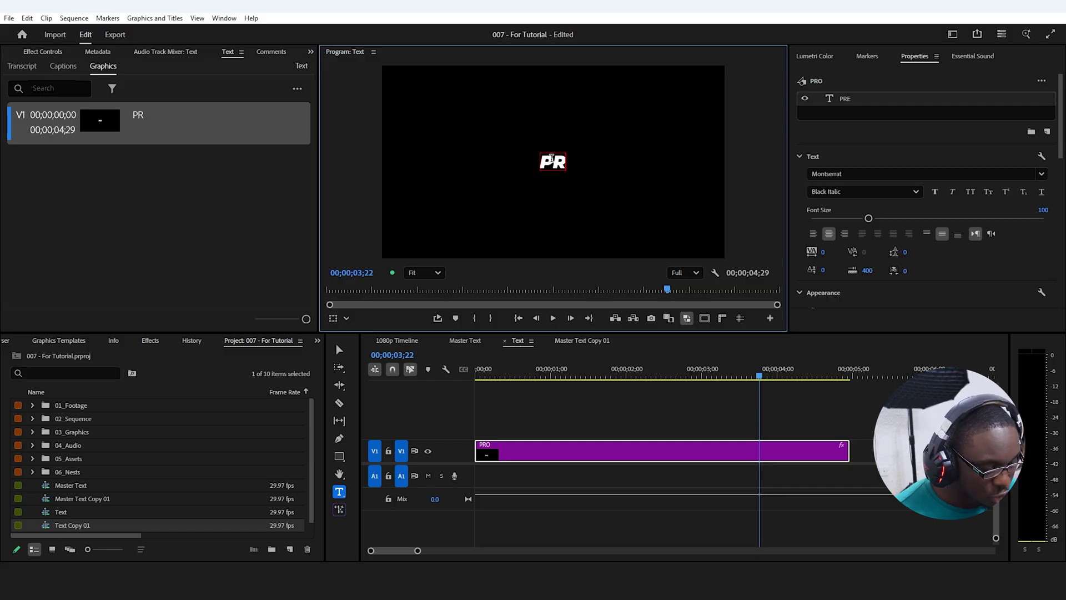
{"action": "left_click", "coordinate": [397, 341]}
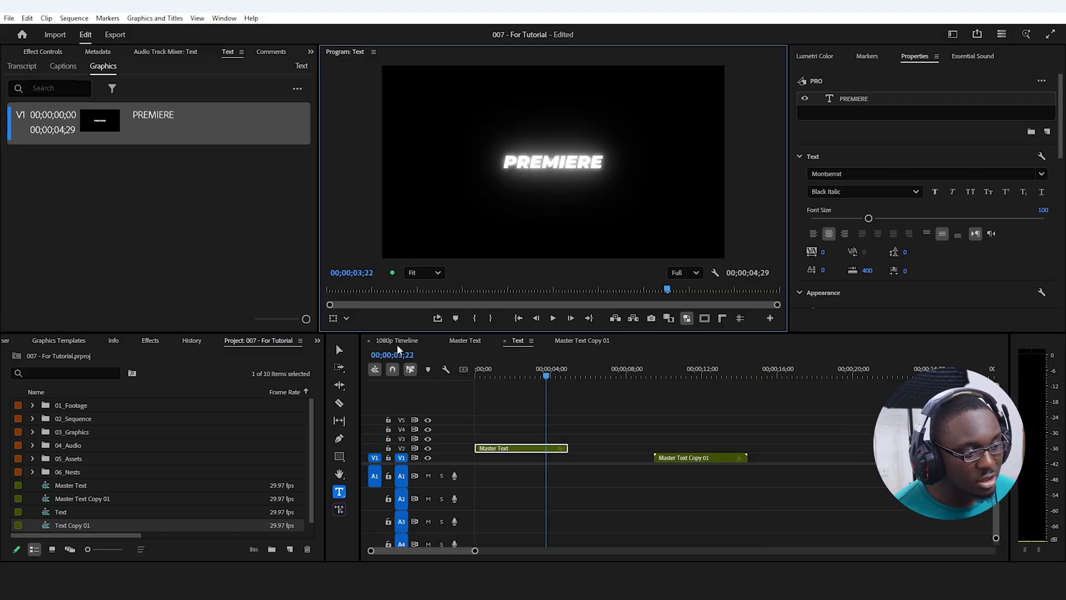
{"action": "left_click_drag", "start_coordinate": [722, 368], "coordinate": [505, 420]}
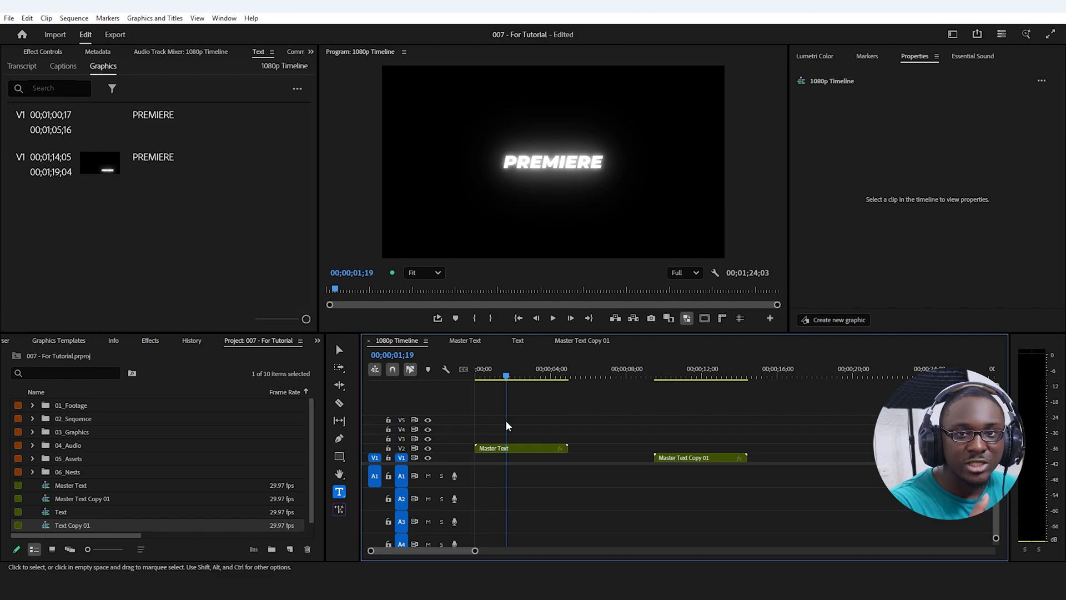
Step: Delete the Master Text Copy 01 and Text Copy 01 sequences from the project, including the clip used in the timeline
{"action": "left_click", "coordinate": [91, 496]}
{"action": "left_click", "coordinate": [83, 525], "text": "ctrl"}
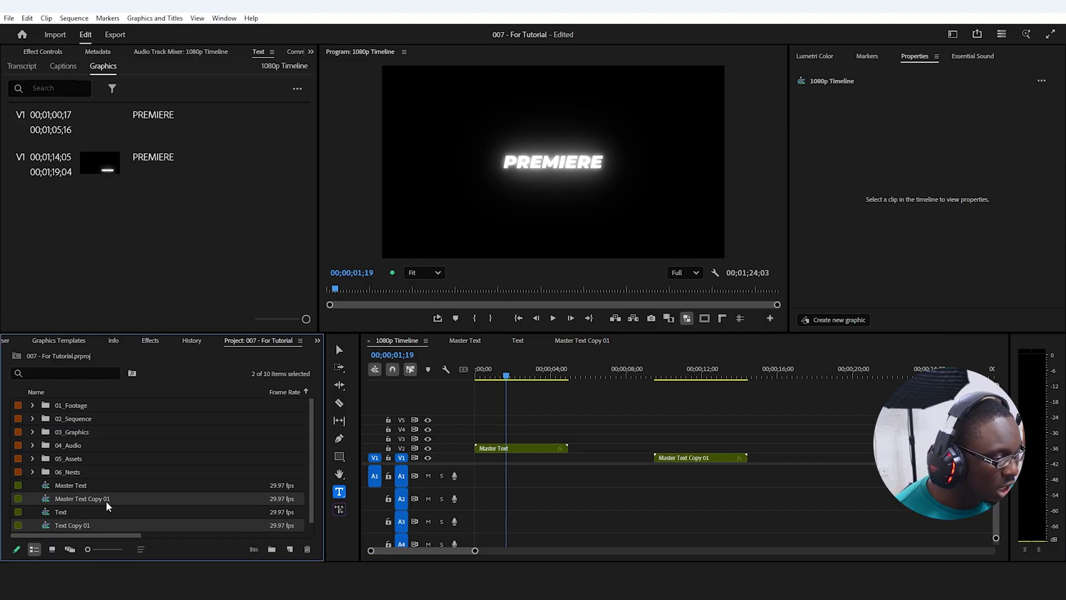
{"action": "key", "text": "Delete"}
{"action": "left_click", "coordinate": [599, 333]}
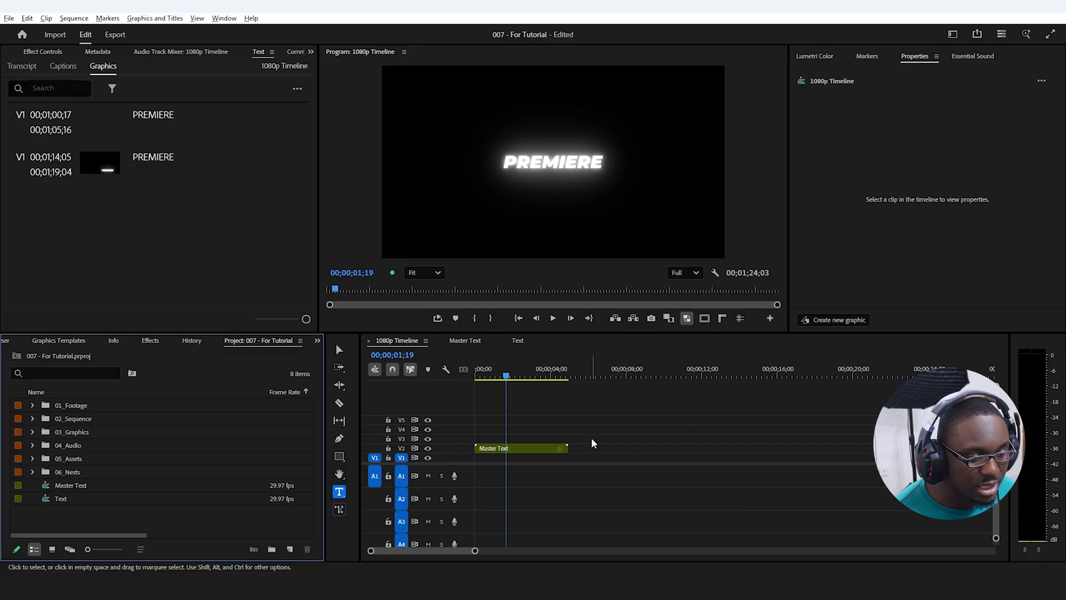
{"action": "left_click_drag", "start_coordinate": [540, 408], "coordinate": [468, 465]}
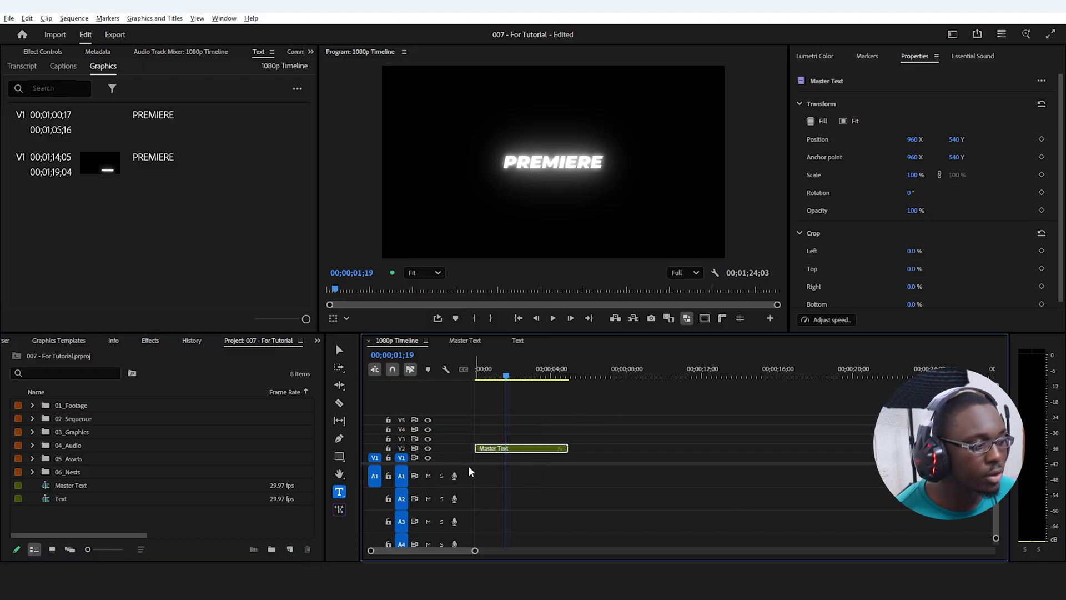
{"action": "left_click", "coordinate": [520, 422]}
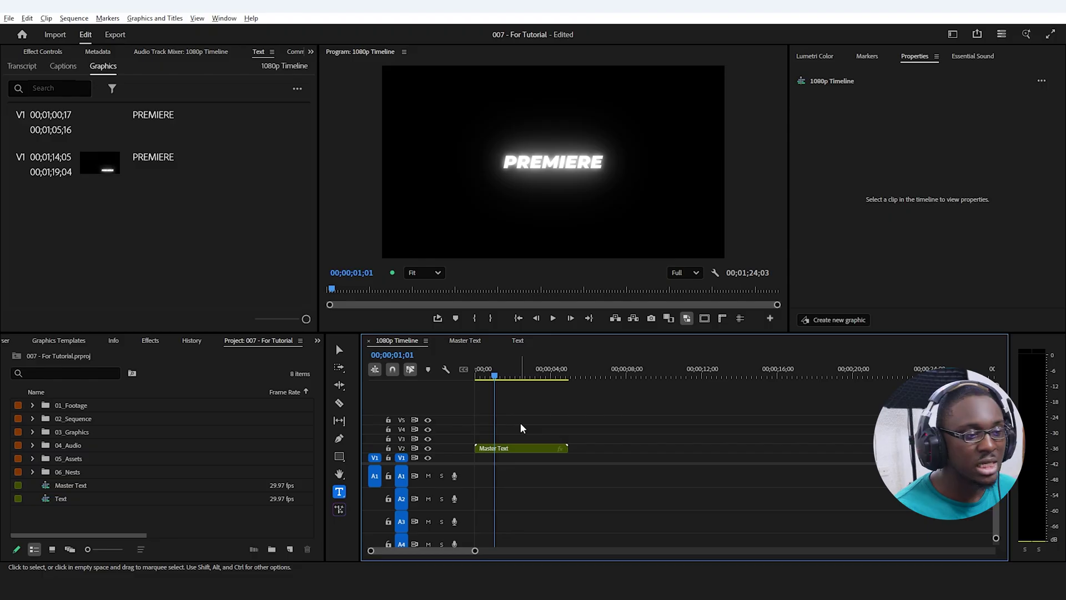
Step: Export the Master Text sequence as a separate Premiere project named Glow Template in the Glow Template folder
{"action": "left_click", "coordinate": [79, 485]}
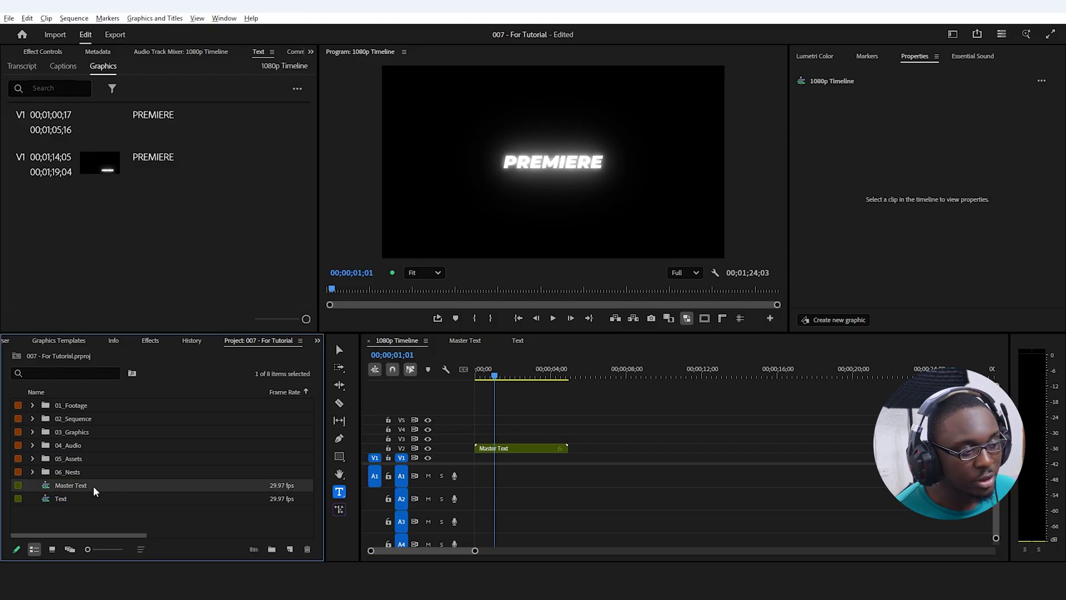
{"action": "left_click", "coordinate": [9, 19]}
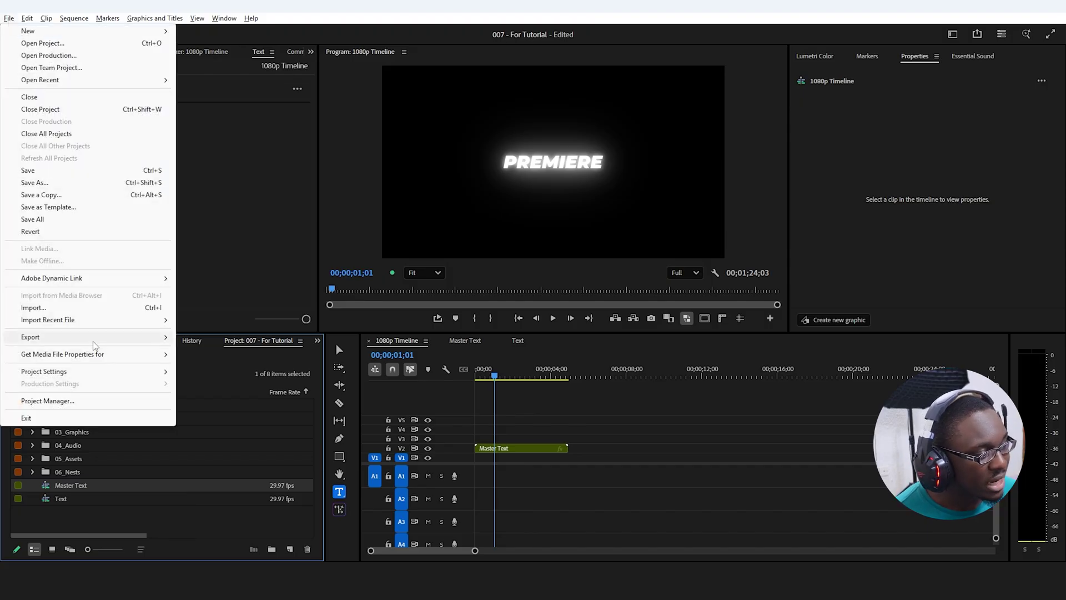
{"action": "mouse_move", "coordinate": [93, 340]}
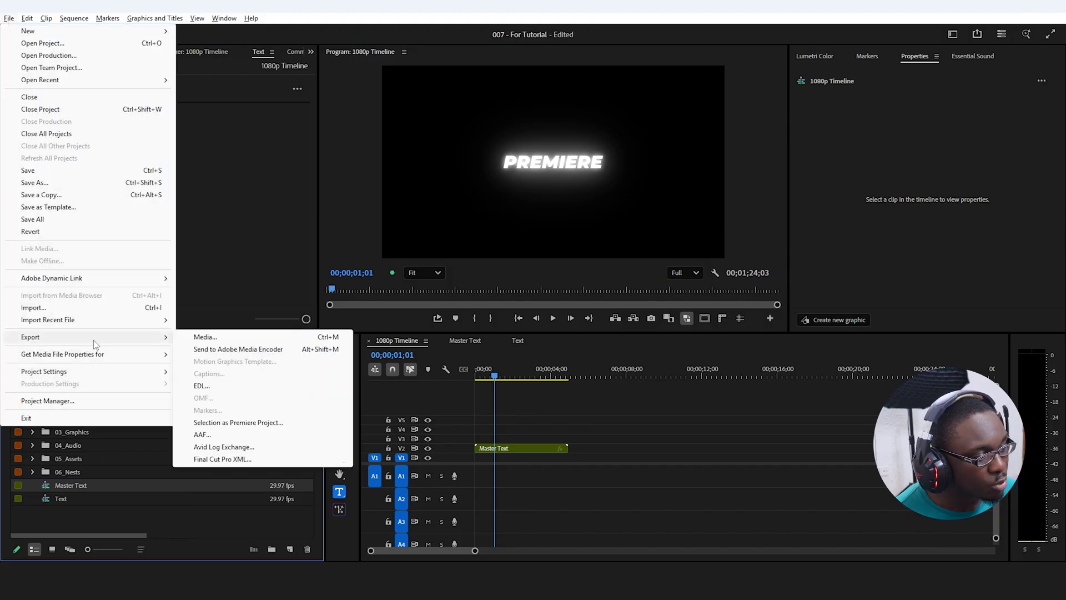
{"action": "left_click", "coordinate": [241, 423]}
{"action": "type", "text": "Glow"}
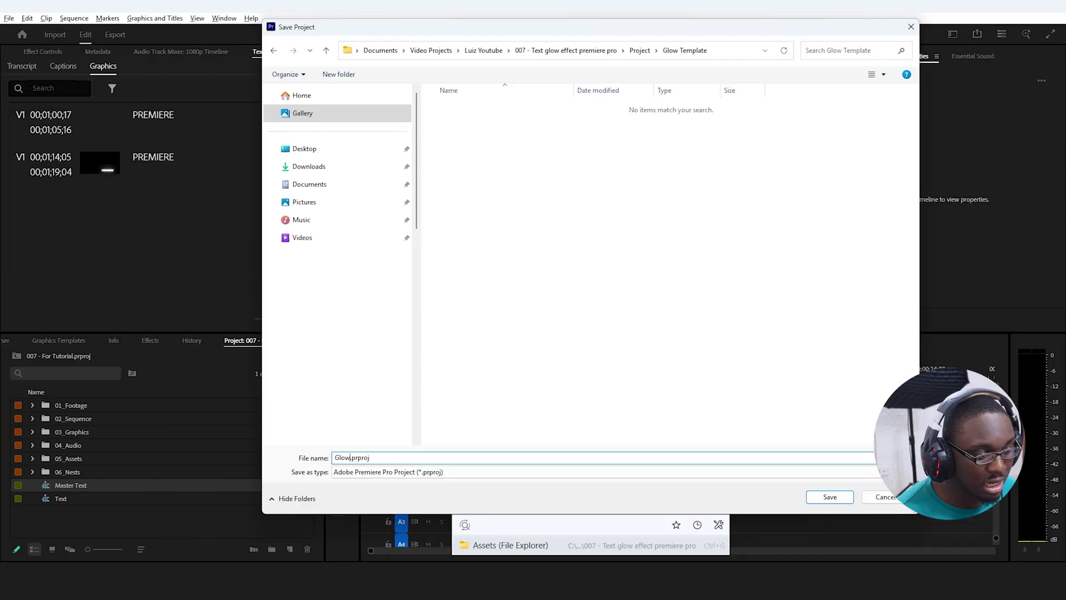
{"action": "type", "text": " Te"}
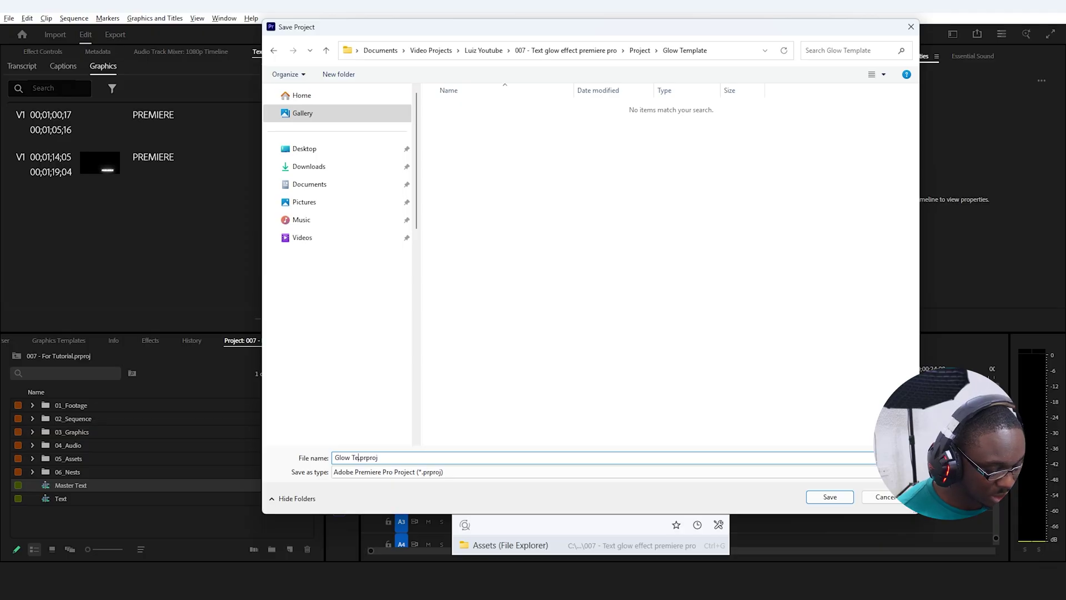
{"action": "type", "text": "mplate"}
{"action": "key", "text": "Return"}
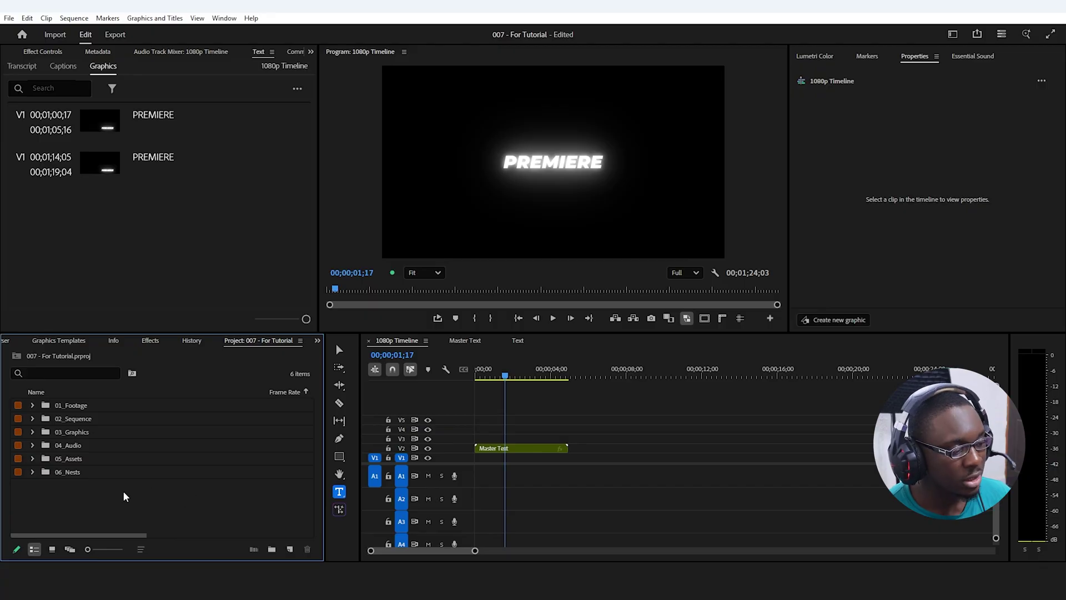
Step: Import the entire Glow Template.prproj project with a folder for its items and duplicate media allowed, and expand the imported folder
{"action": "right_click", "coordinate": [124, 495]}
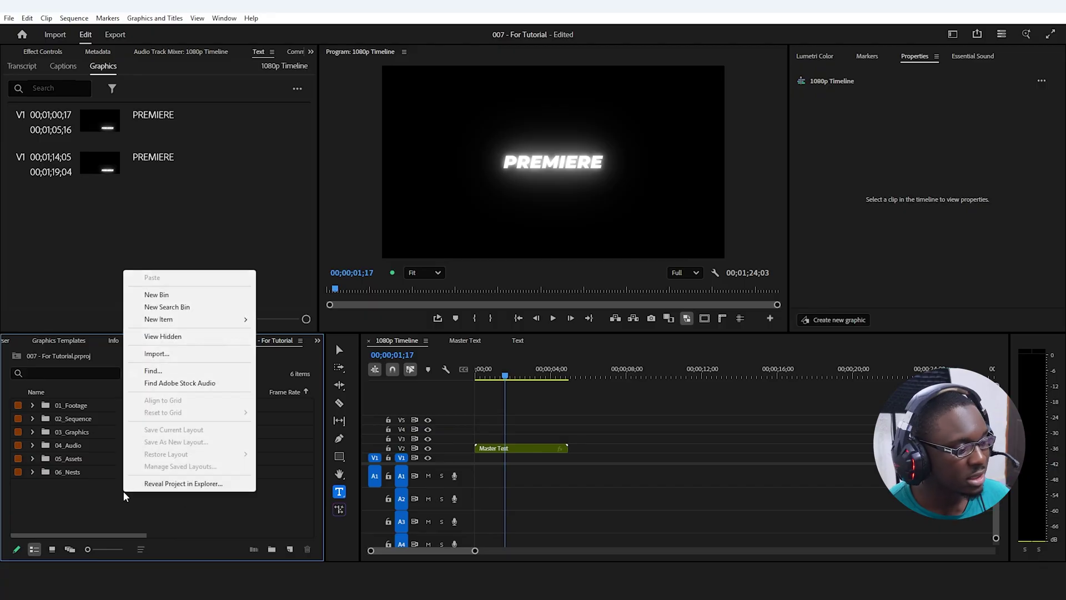
{"action": "left_click", "coordinate": [175, 352]}
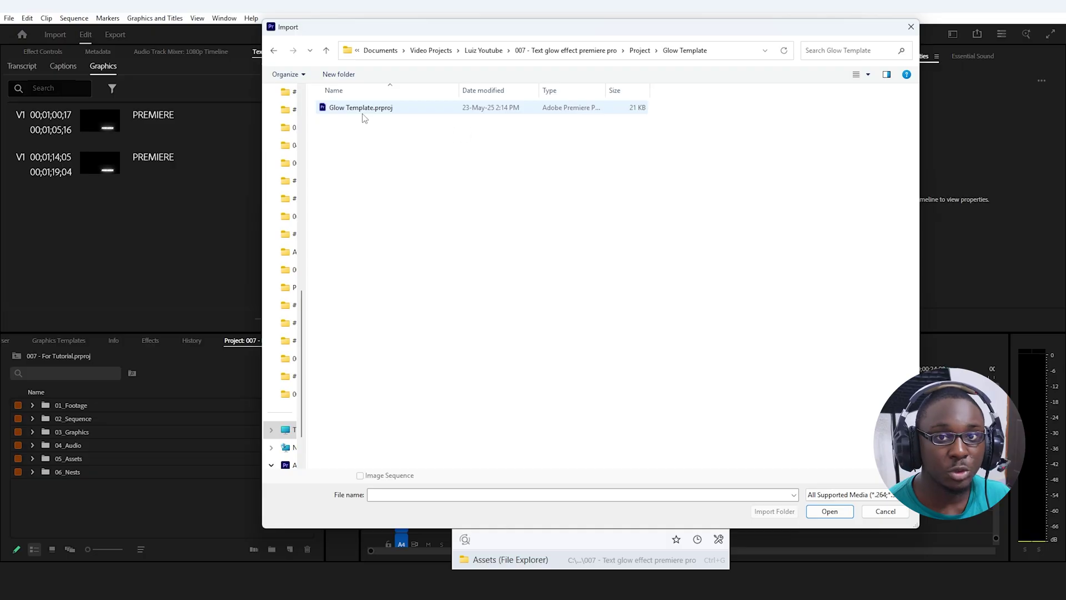
{"action": "left_click", "coordinate": [364, 115]}
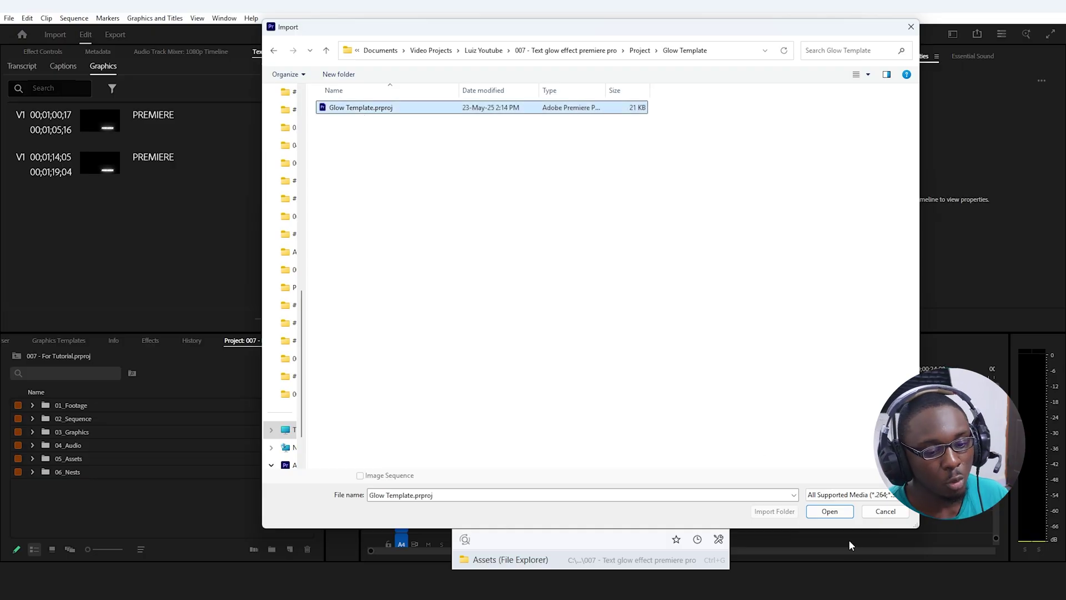
{"action": "left_click", "coordinate": [830, 511]}
{"action": "left_click_drag", "start_coordinate": [449, 215], "coordinate": [373, 238]}
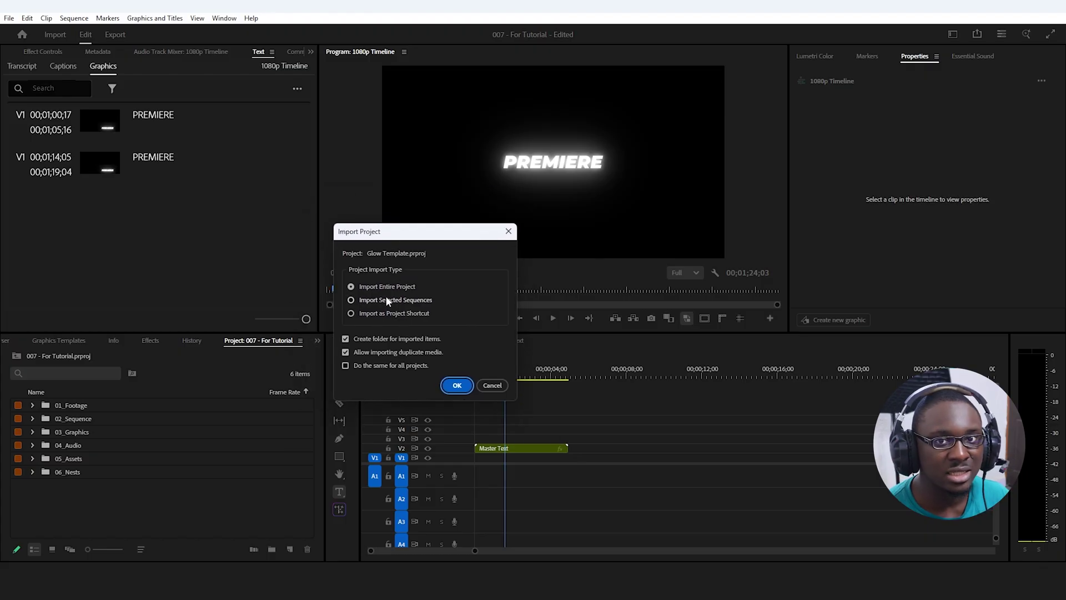
{"action": "left_click", "coordinate": [388, 339]}
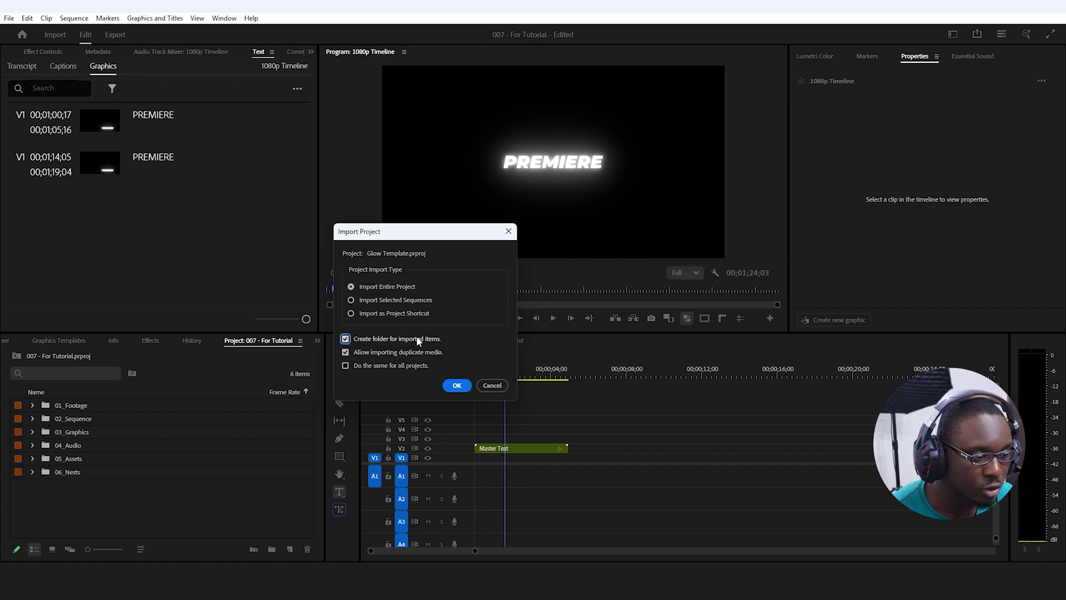
{"action": "left_click", "coordinate": [381, 355]}
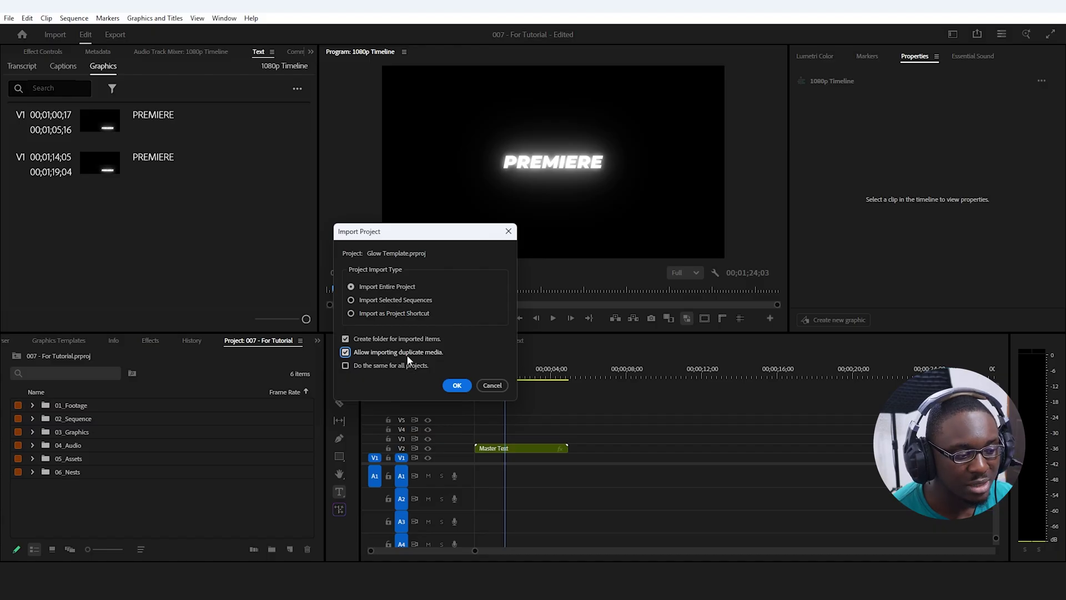
{"action": "left_click", "coordinate": [457, 385]}
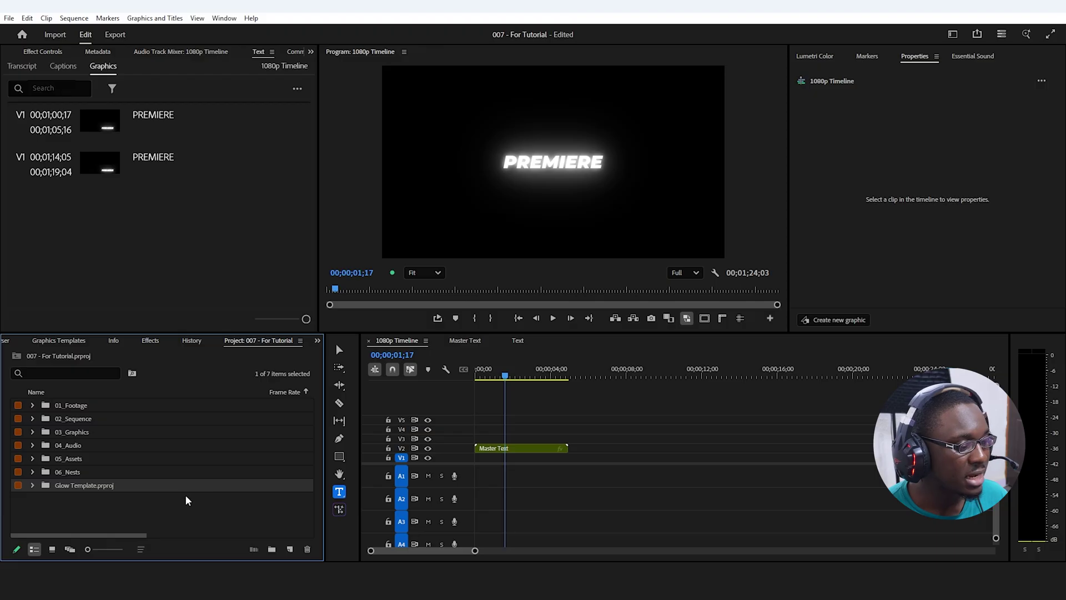
{"action": "left_click", "coordinate": [96, 516]}
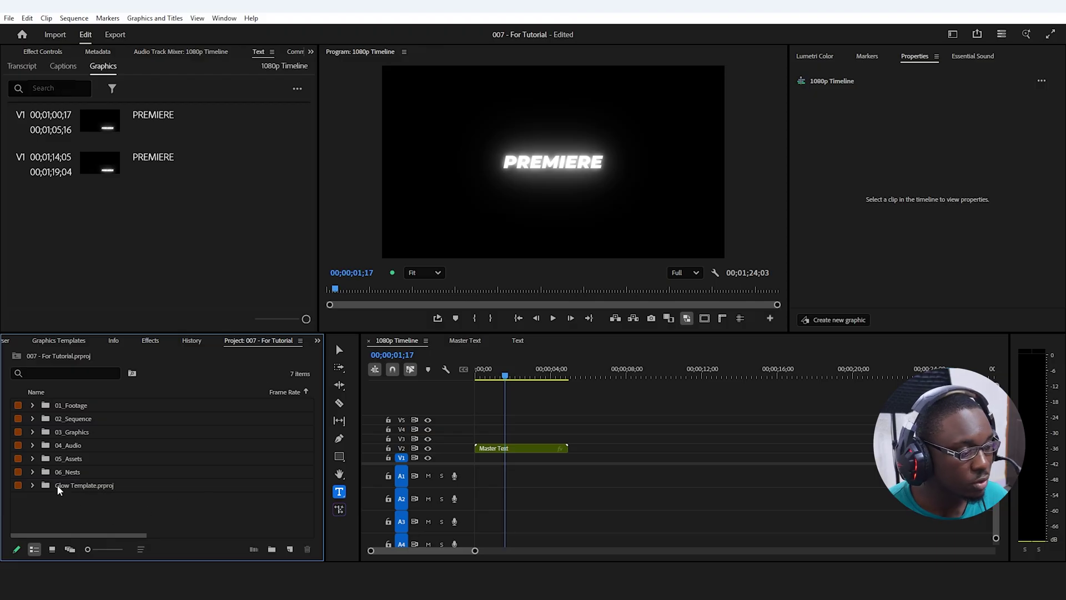
{"action": "left_click", "coordinate": [31, 485]}
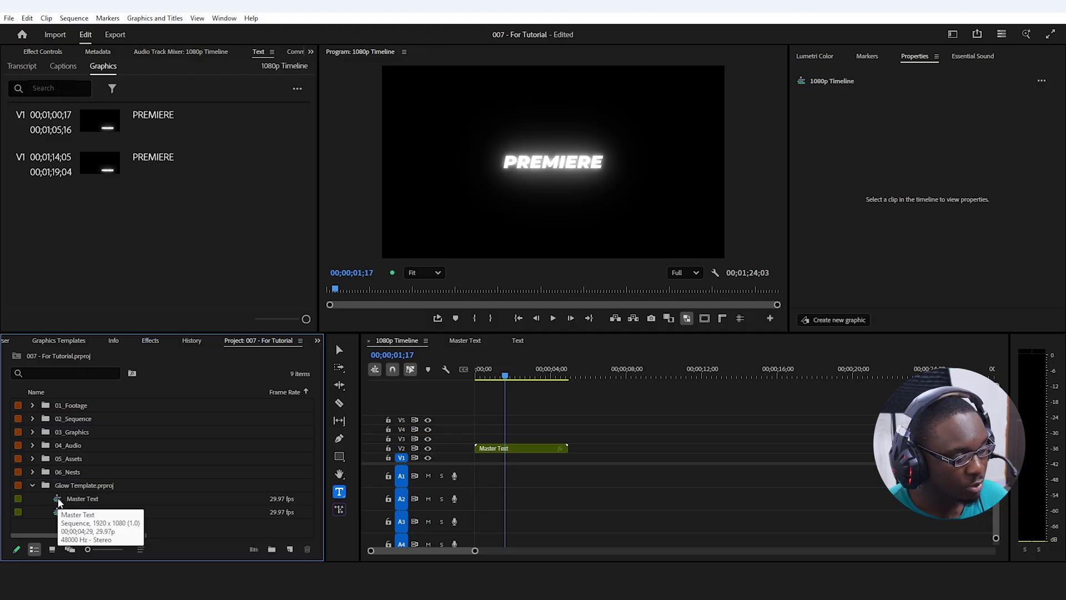
Step: Place the imported Master Text sequence on V1 and A1 of the 1080p Timeline, with a gap after the first title, and collapse its folder
{"action": "left_click_drag", "start_coordinate": [58, 499], "coordinate": [613, 474]}
{"action": "mouse_move", "coordinate": [648, 380]}
{"action": "left_mouse_down"}
{"action": "mouse_move", "coordinate": [615, 381]}
{"action": "mouse_move", "coordinate": [649, 396]}
{"action": "left_mouse_up"}
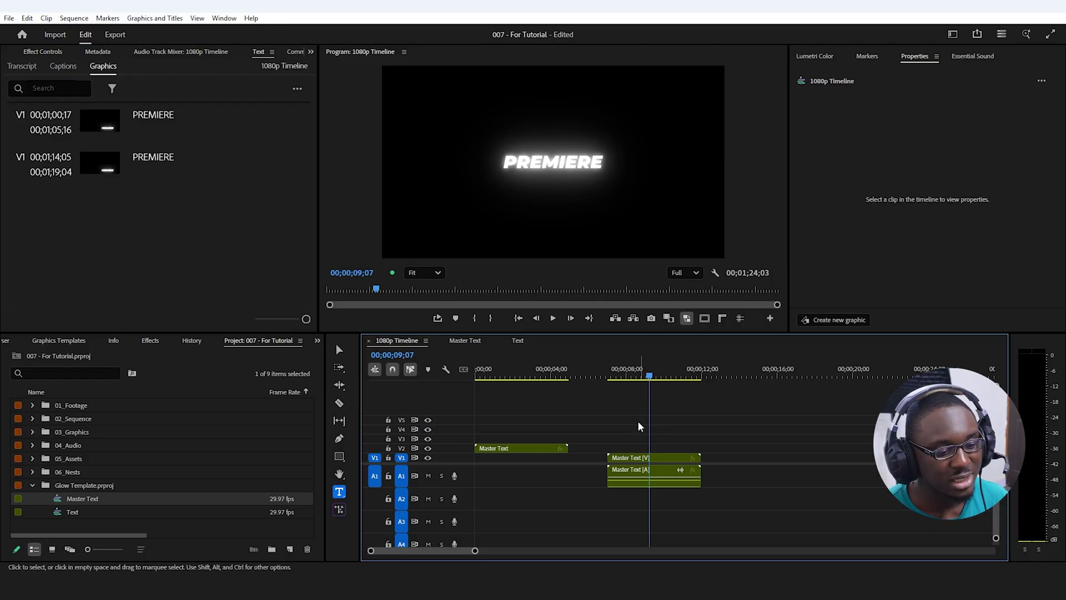
{"action": "left_click", "coordinate": [35, 484]}
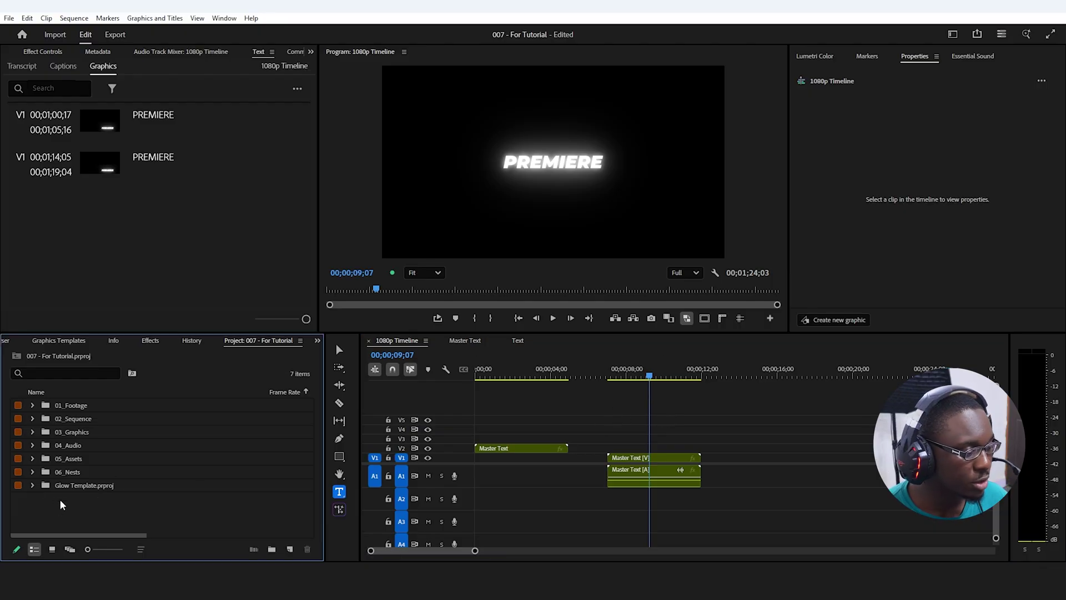
Step: Import the entire Glow Template.prproj again with its own folder, and place that copy's Master Text after the previous import in the 1080p Timeline
{"action": "right_click", "coordinate": [59, 499]}
{"action": "left_click", "coordinate": [109, 361]}
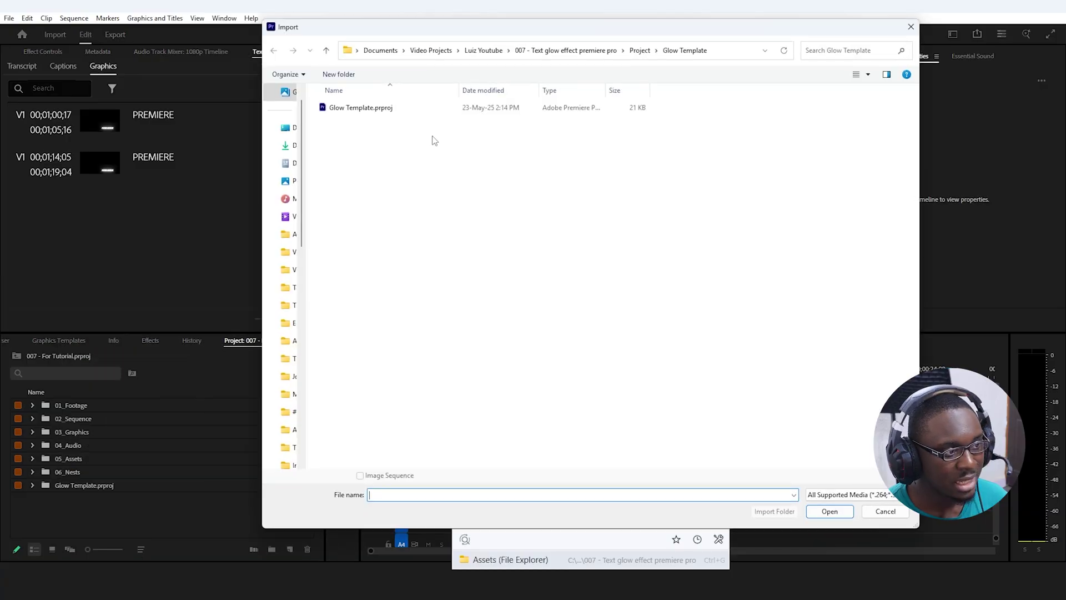
{"action": "left_click", "coordinate": [378, 108]}
{"action": "left_click", "coordinate": [843, 515]}
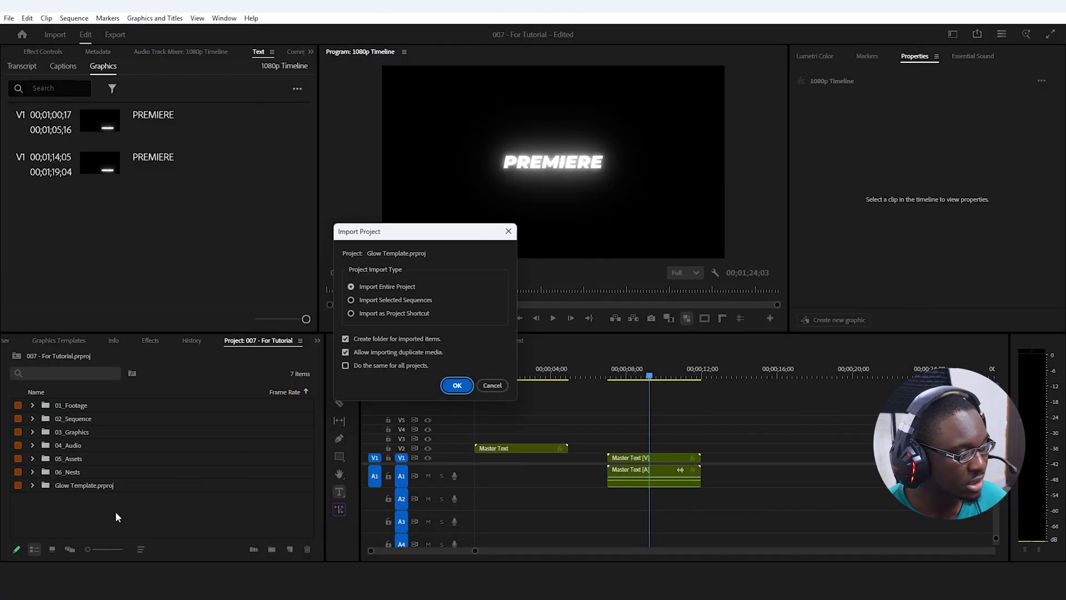
{"action": "left_click", "coordinate": [457, 386]}
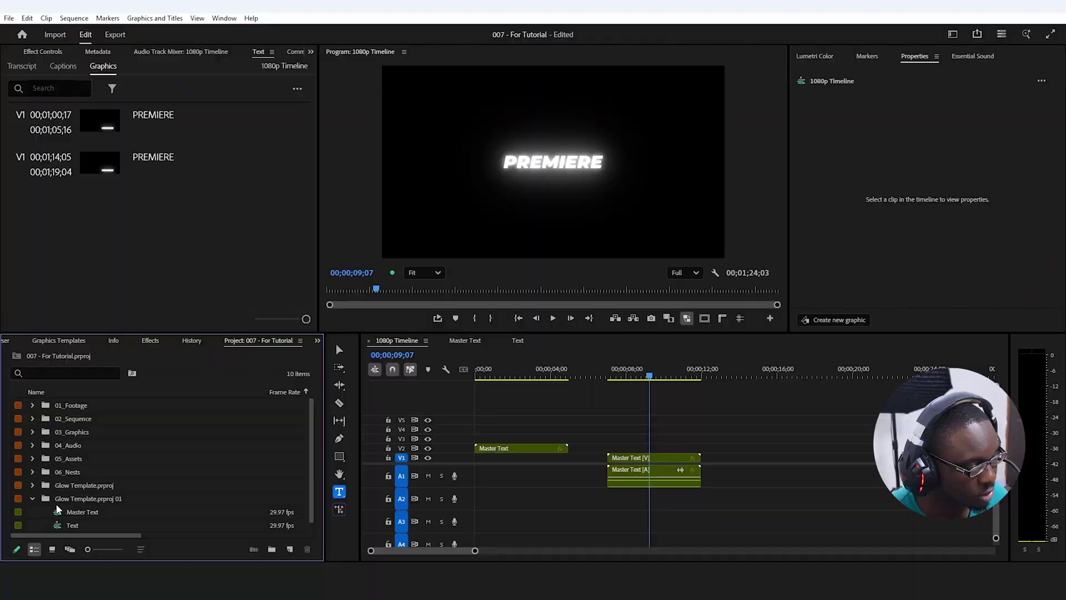
{"action": "left_click_drag", "start_coordinate": [78, 512], "coordinate": [717, 473]}
{"action": "left_click", "coordinate": [32, 497]}
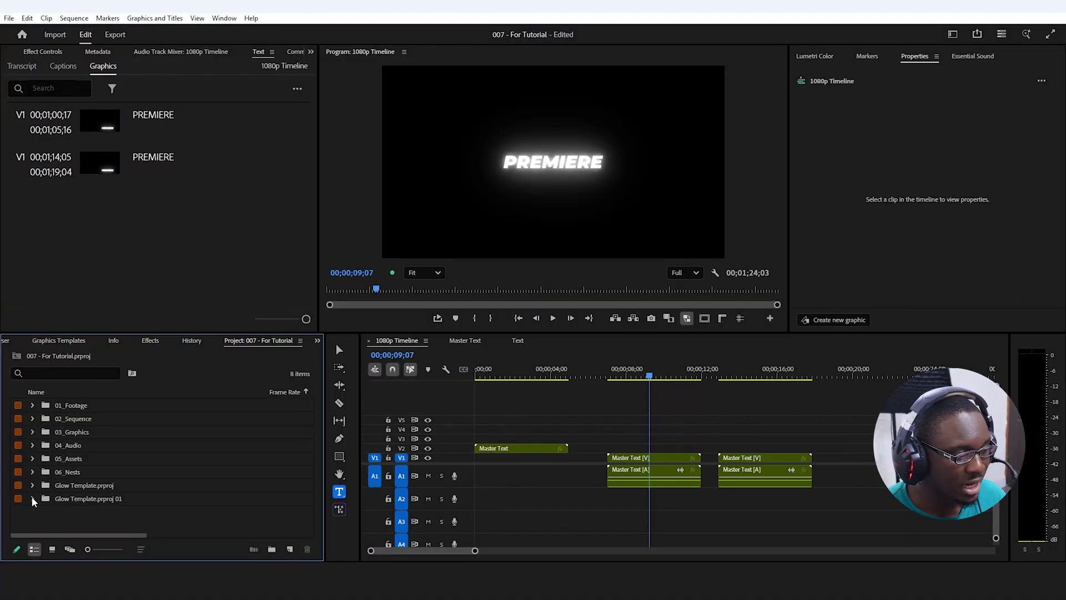
Step: In the first imported Master Text clip's nested Text sequence, set the PREMIERE title's fill colour to red D81E1E
{"action": "left_click", "coordinate": [654, 369]}
{"action": "double_click", "coordinate": [651, 458]}
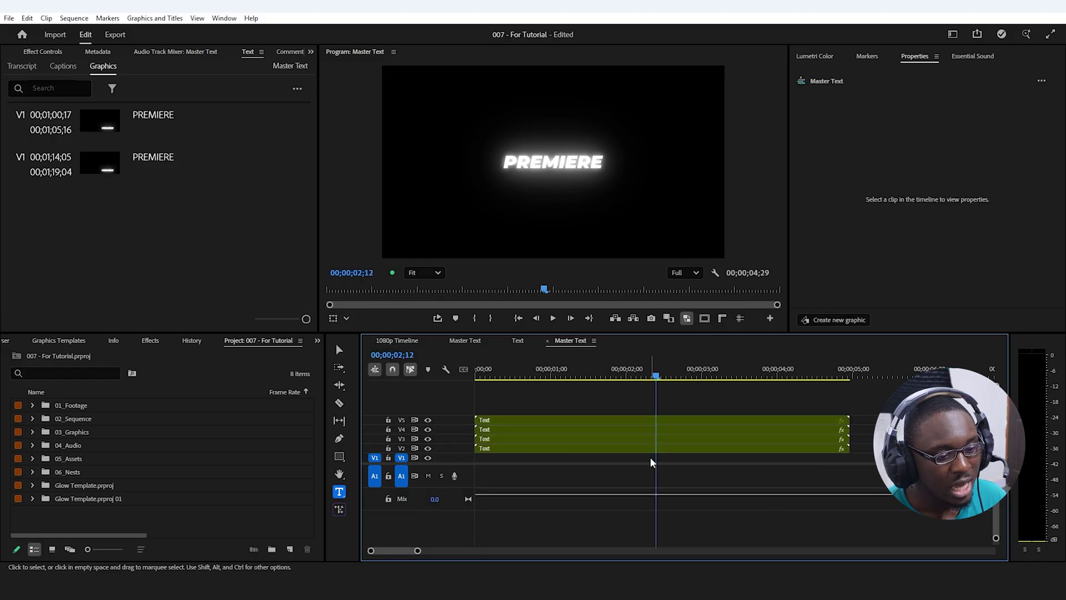
{"action": "double_click", "coordinate": [554, 427]}
{"action": "left_click", "coordinate": [534, 445]}
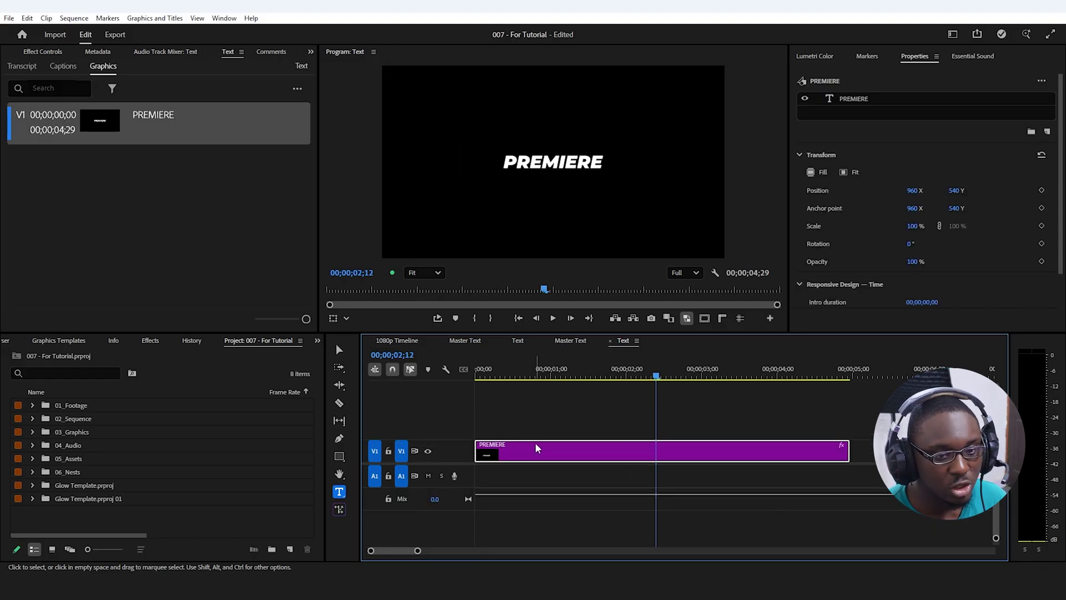
{"action": "left_click", "coordinate": [869, 101]}
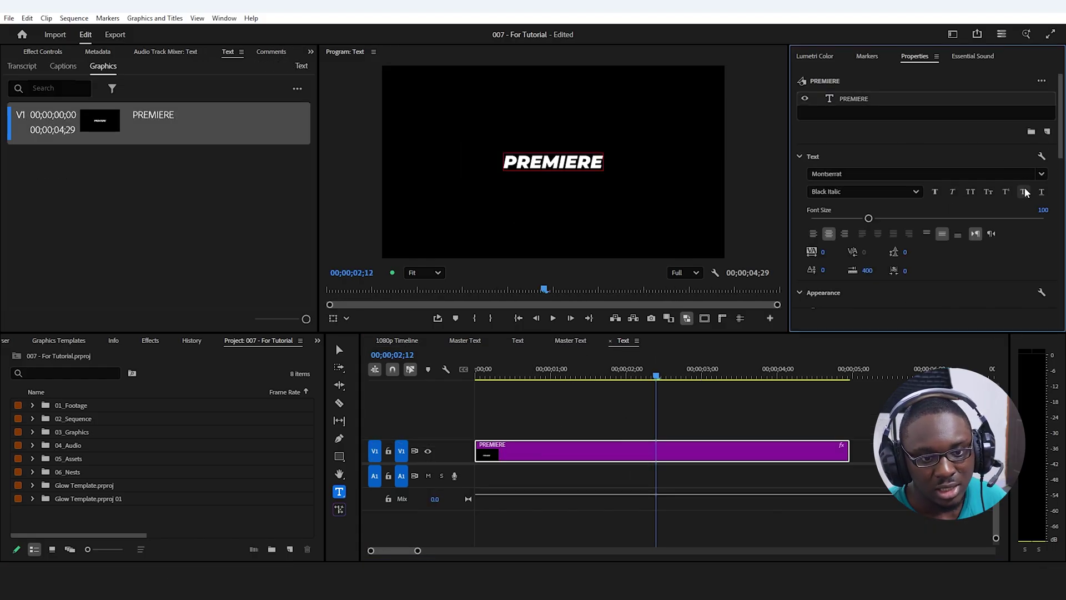
{"action": "scroll", "coordinate": [1062, 180], "scroll_direction": "down", "scroll_amount": 2}
{"action": "scroll", "coordinate": [1062, 180], "scroll_direction": "down", "scroll_amount": 2}
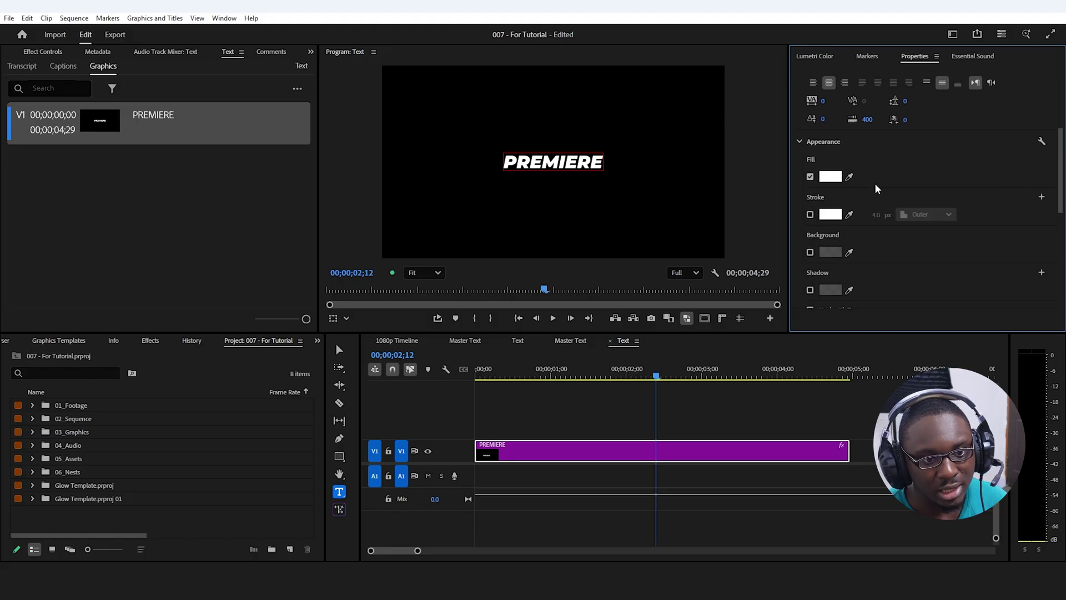
{"action": "left_click", "coordinate": [832, 176]}
{"action": "left_click", "coordinate": [441, 390]}
{"action": "left_click", "coordinate": [452, 397]}
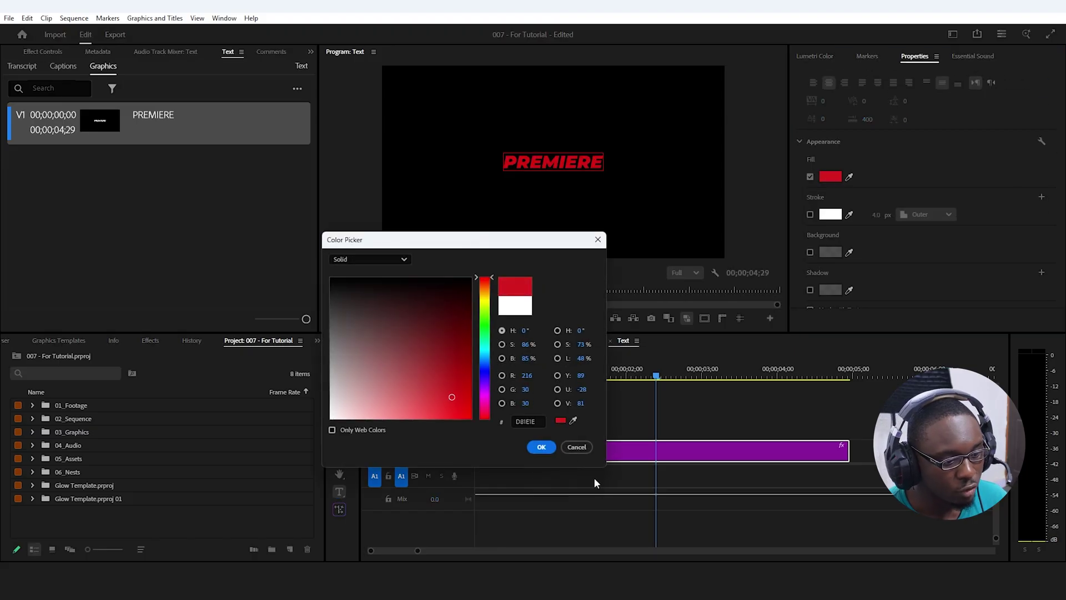
{"action": "left_click", "coordinate": [541, 447]}
Step: Compare the glow colour of the two imported titles in the 1080p Timeline
{"action": "left_click", "coordinate": [409, 340]}
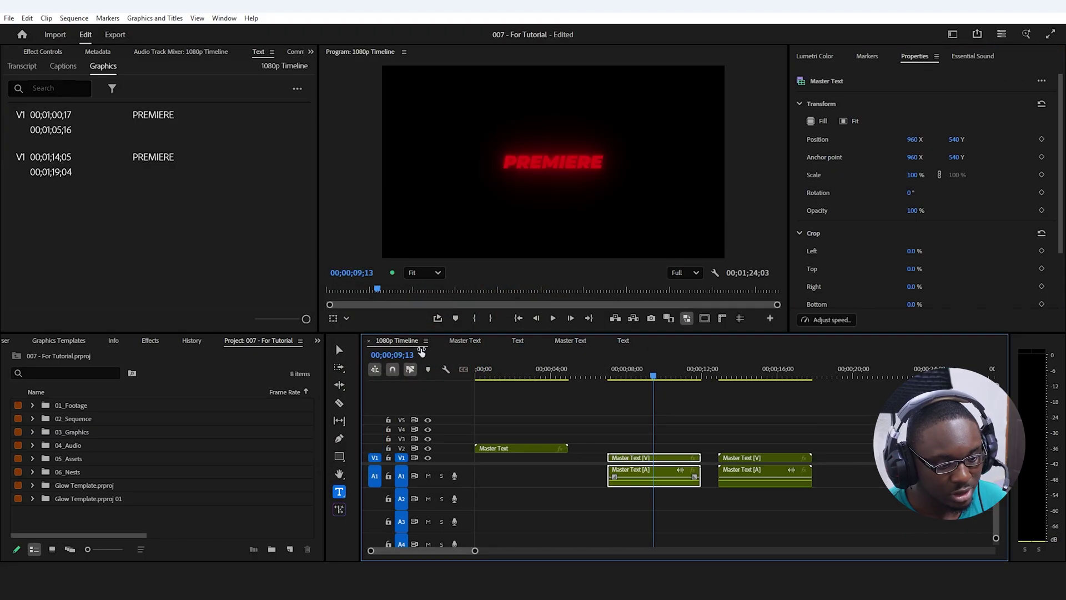
{"action": "left_click", "coordinate": [745, 433]}
{"action": "left_click_drag", "start_coordinate": [759, 437], "coordinate": [648, 444]}
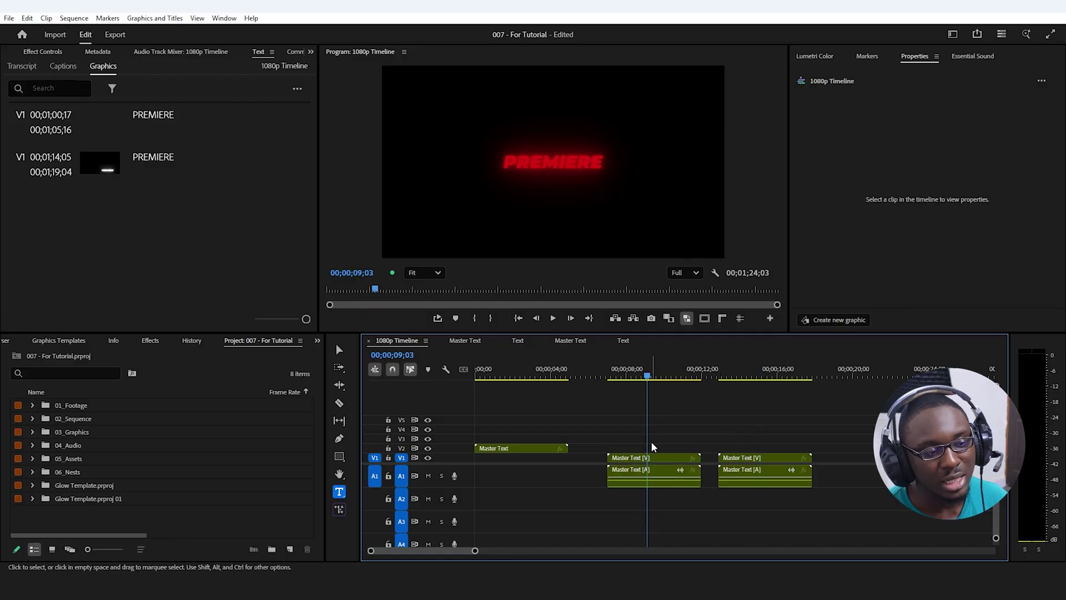
Step: In the second imported Master Text clip's nested Text sequence, set the PREMIERE title's fill colour to green 29E820
{"action": "left_click", "coordinate": [745, 372]}
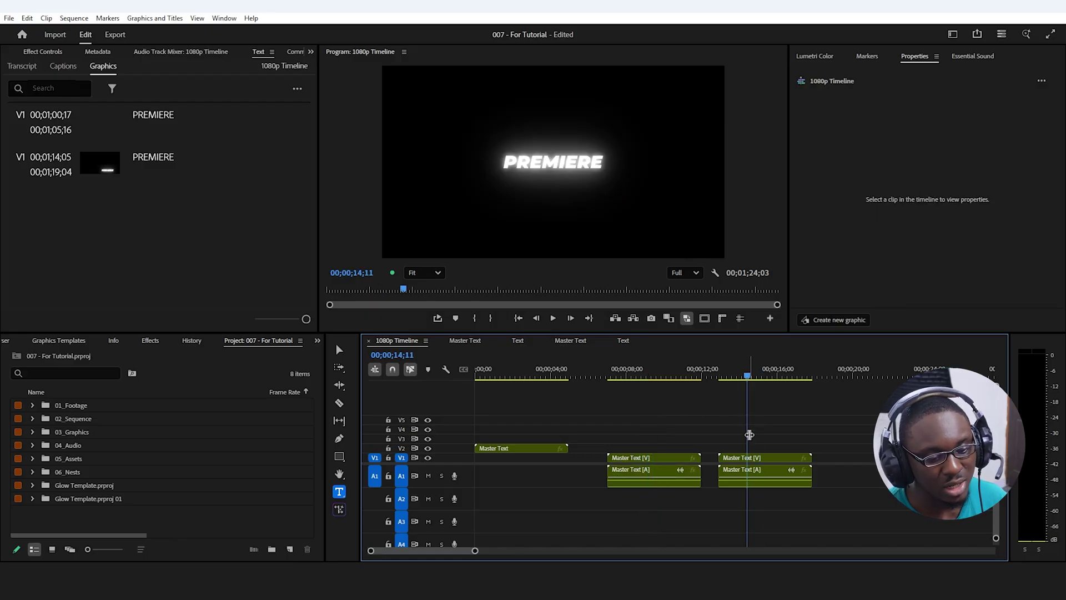
{"action": "double_click", "coordinate": [752, 458]}
{"action": "double_click", "coordinate": [562, 426]}
{"action": "left_click", "coordinate": [540, 448]}
{"action": "left_click", "coordinate": [864, 98]}
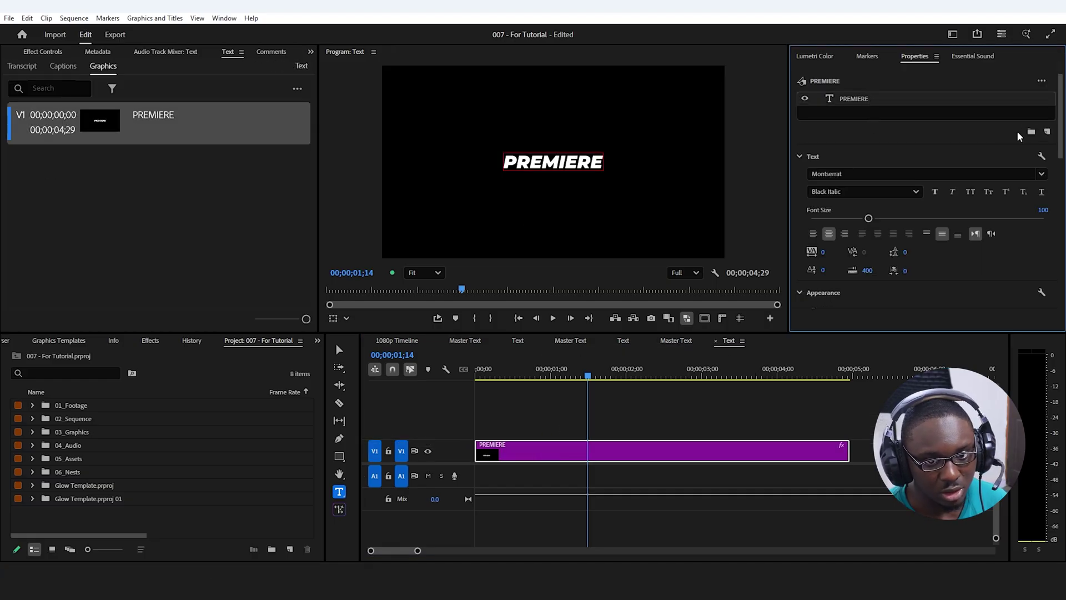
{"action": "scroll", "coordinate": [932, 166], "scroll_direction": "down", "scroll_amount": 5}
{"action": "left_click", "coordinate": [837, 181]}
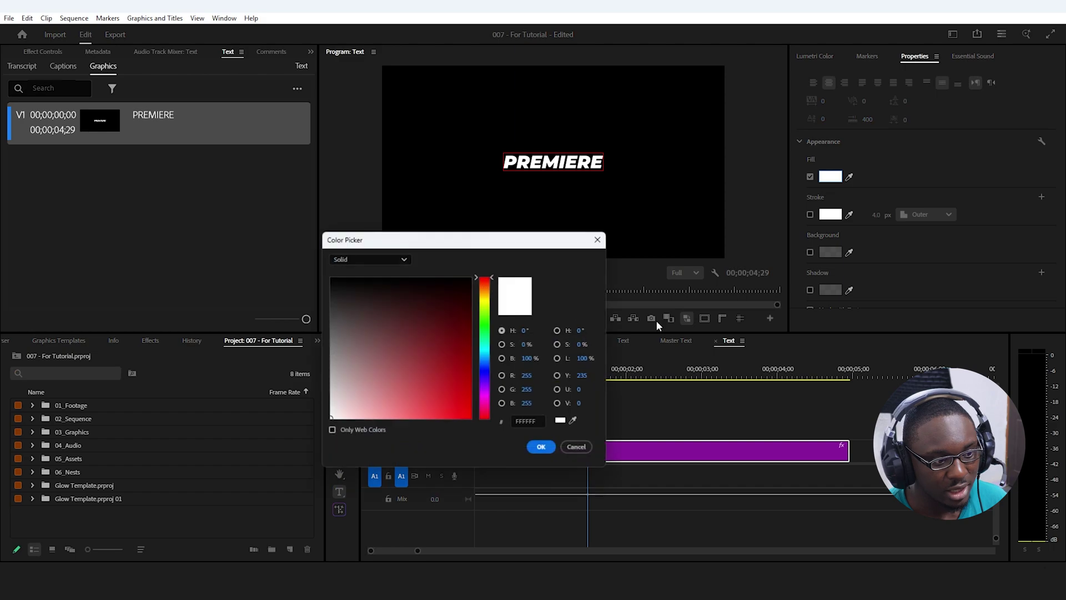
{"action": "left_click", "coordinate": [485, 328]}
{"action": "left_click", "coordinate": [448, 388]}
{"action": "left_click", "coordinate": [451, 406]}
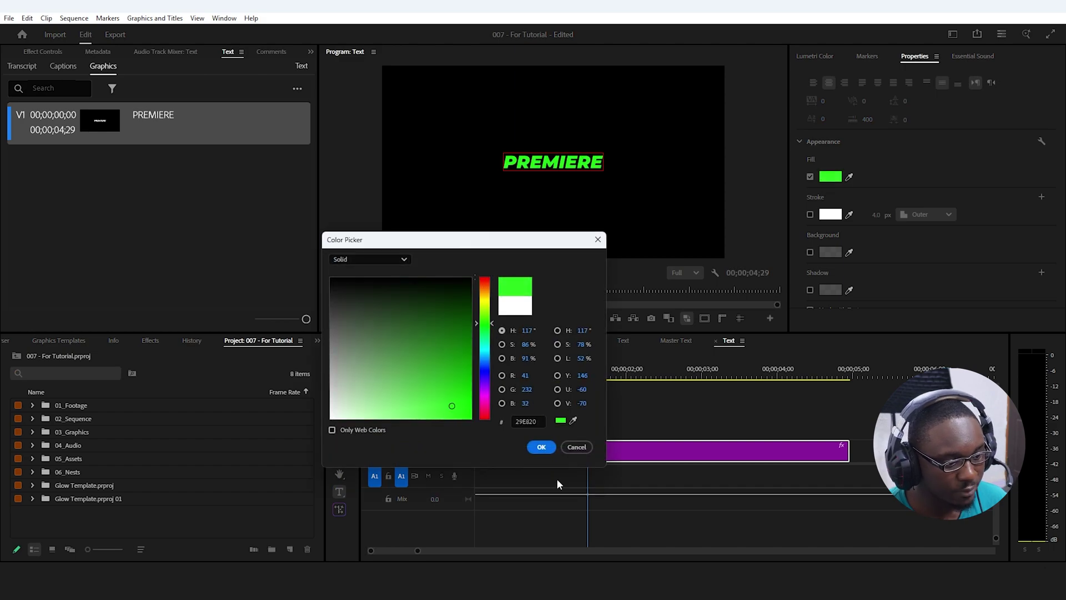
{"action": "left_click", "coordinate": [541, 447]}
Step: Return to the 1080p Timeline and scrub across the titles to check each one's glow colour
{"action": "left_click", "coordinate": [399, 340]}
{"action": "mouse_move", "coordinate": [648, 406]}
{"action": "left_mouse_down"}
{"action": "mouse_move", "coordinate": [648, 414]}
{"action": "mouse_move", "coordinate": [757, 419]}
{"action": "mouse_move", "coordinate": [648, 424]}
{"action": "left_mouse_up"}
{"action": "left_click_drag", "start_coordinate": [741, 417], "coordinate": [667, 439]}
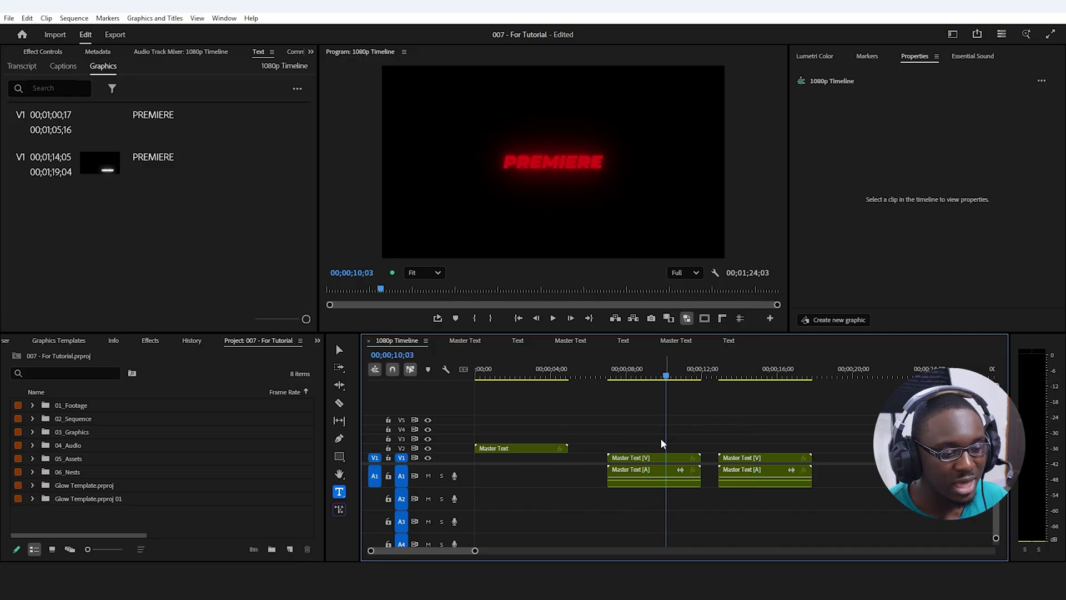
{"action": "left_click", "coordinate": [497, 424]}
{"action": "mouse_move", "coordinate": [627, 444]}
{"action": "left_mouse_down"}
{"action": "mouse_move", "coordinate": [767, 461]}
{"action": "mouse_move", "coordinate": [644, 448]}
{"action": "left_mouse_up"}
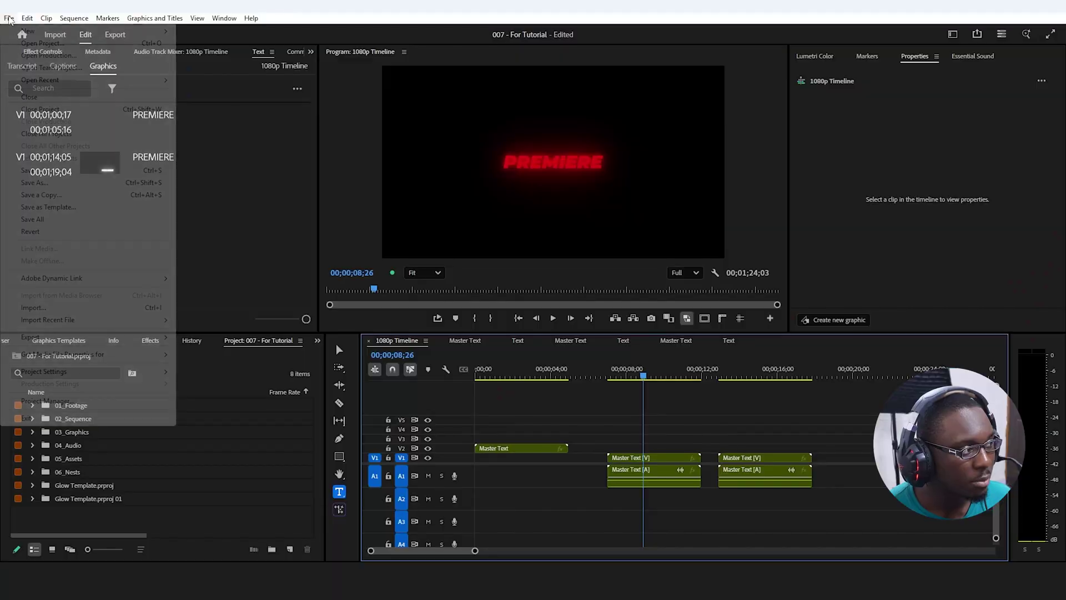
Step: Open the Glow Template.prproj project from the Glow Template folder
{"action": "left_click", "coordinate": [9, 17]}
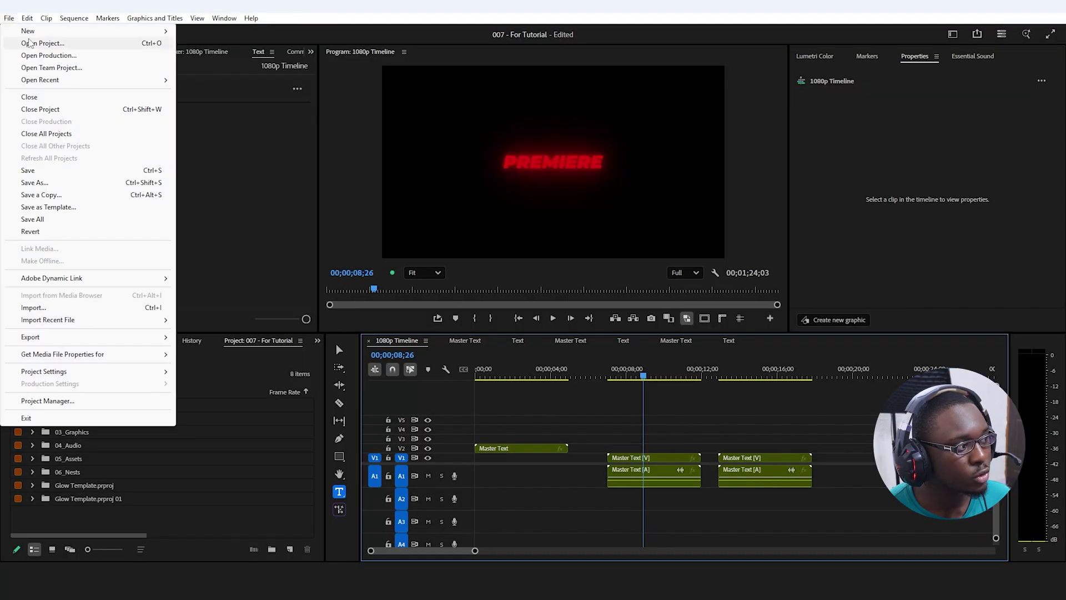
{"action": "left_click", "coordinate": [34, 43]}
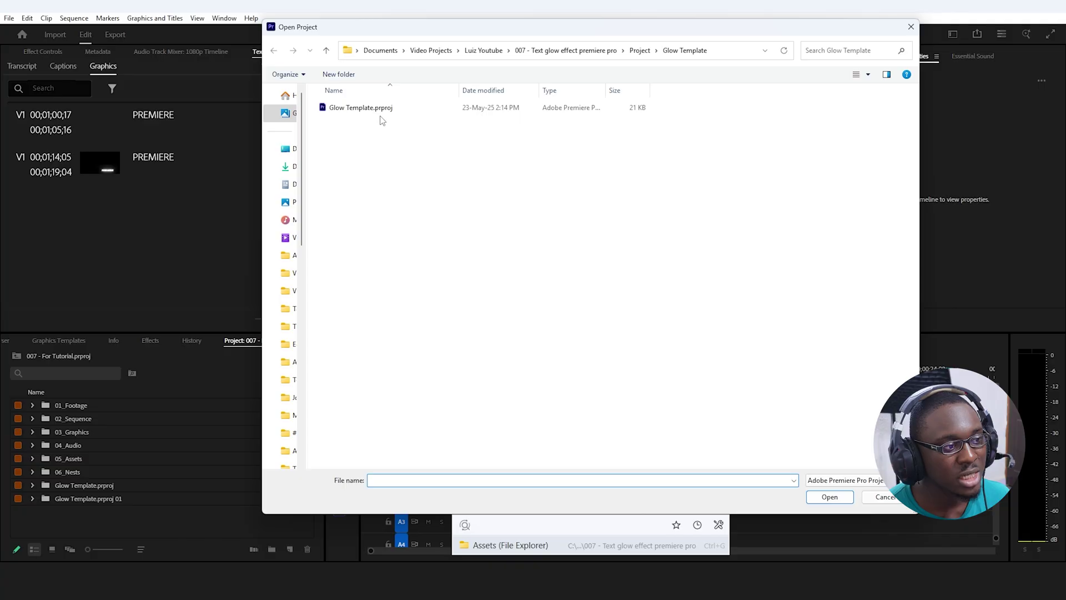
{"action": "left_click", "coordinate": [361, 107]}
{"action": "left_click", "coordinate": [840, 496]}
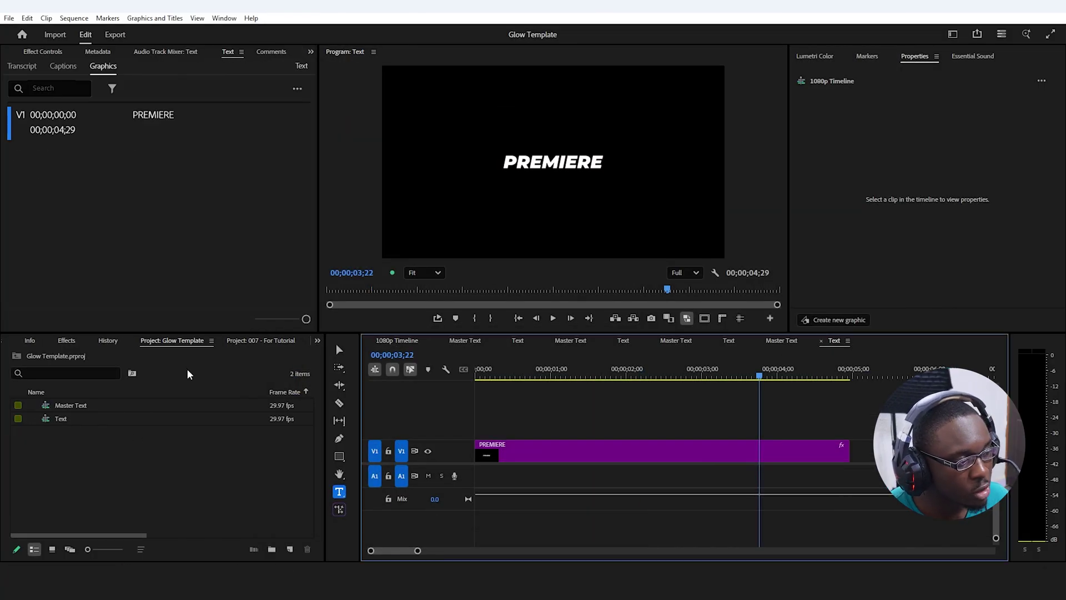
Step: Upgrade the PREMIERE title inside Master Text's nested Text sequence to a source graphic
{"action": "double_click", "coordinate": [47, 405]}
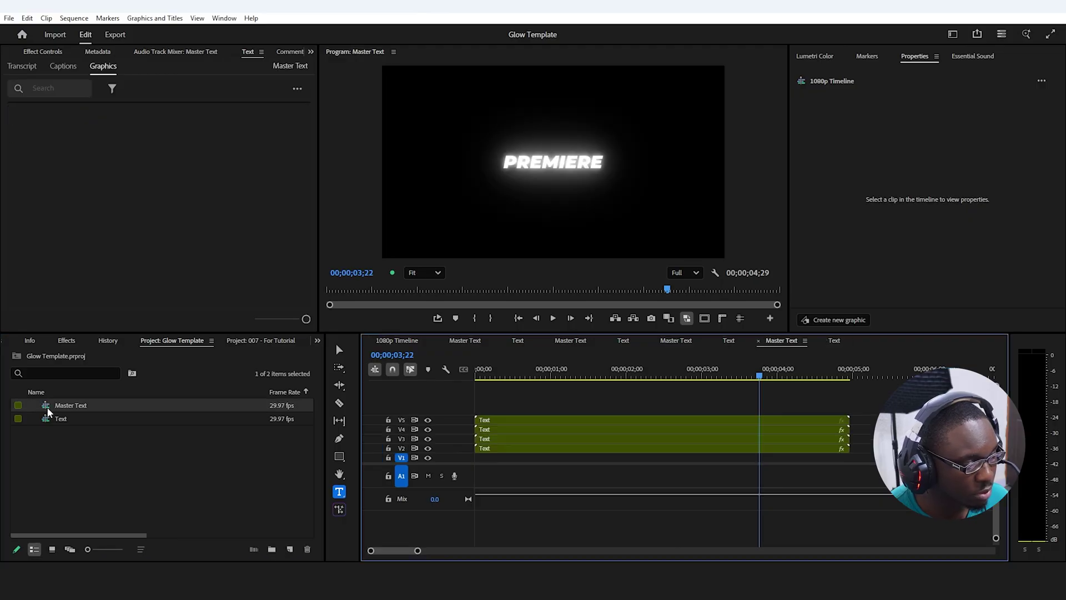
{"action": "left_click", "coordinate": [477, 375]}
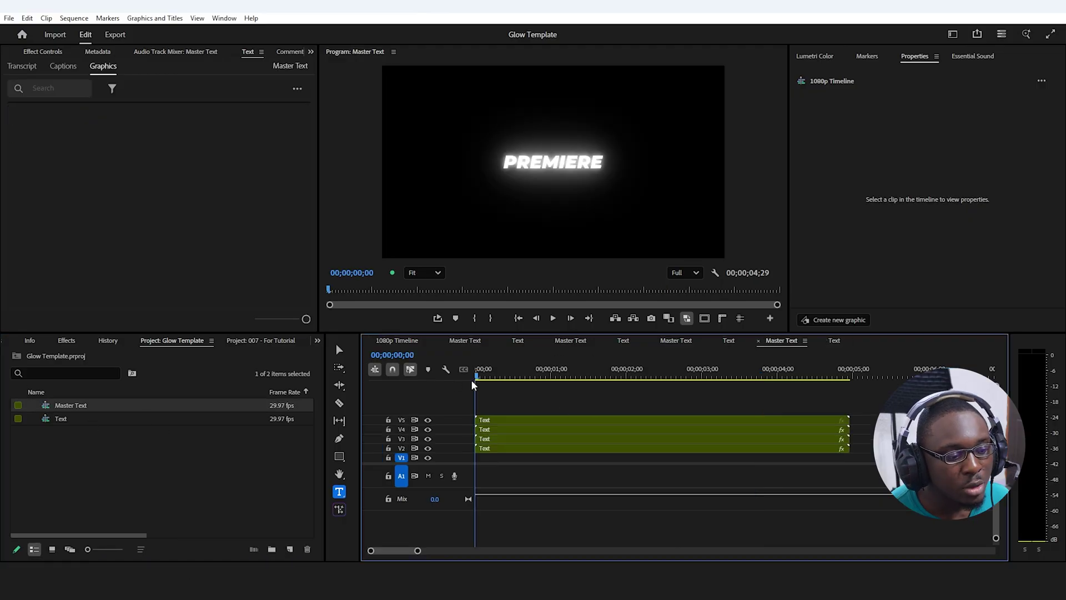
{"action": "left_click", "coordinate": [490, 423]}
{"action": "double_click", "coordinate": [489, 425]}
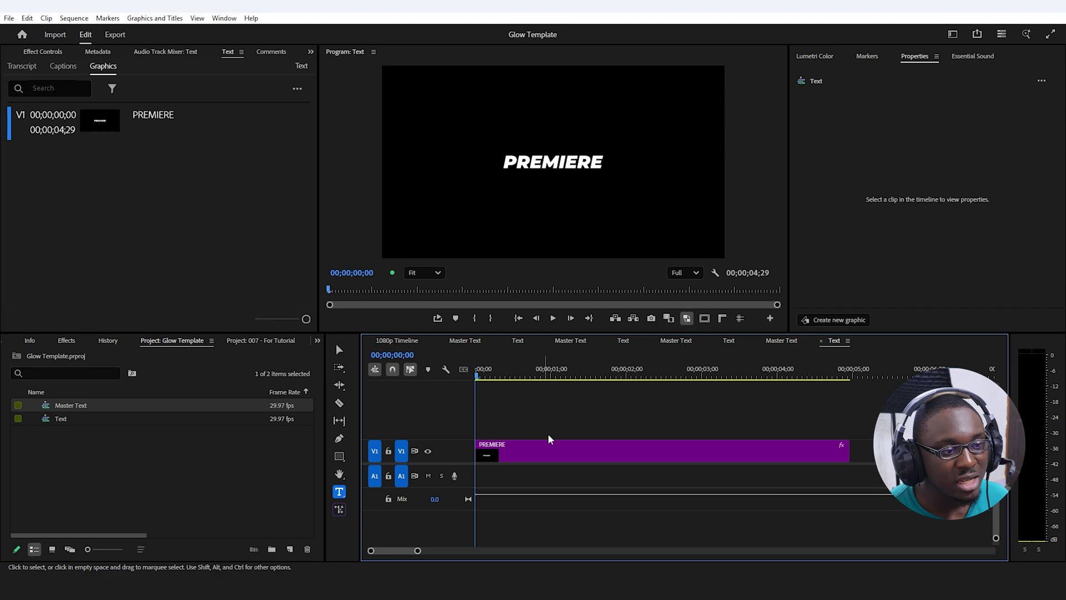
{"action": "left_click", "coordinate": [594, 451]}
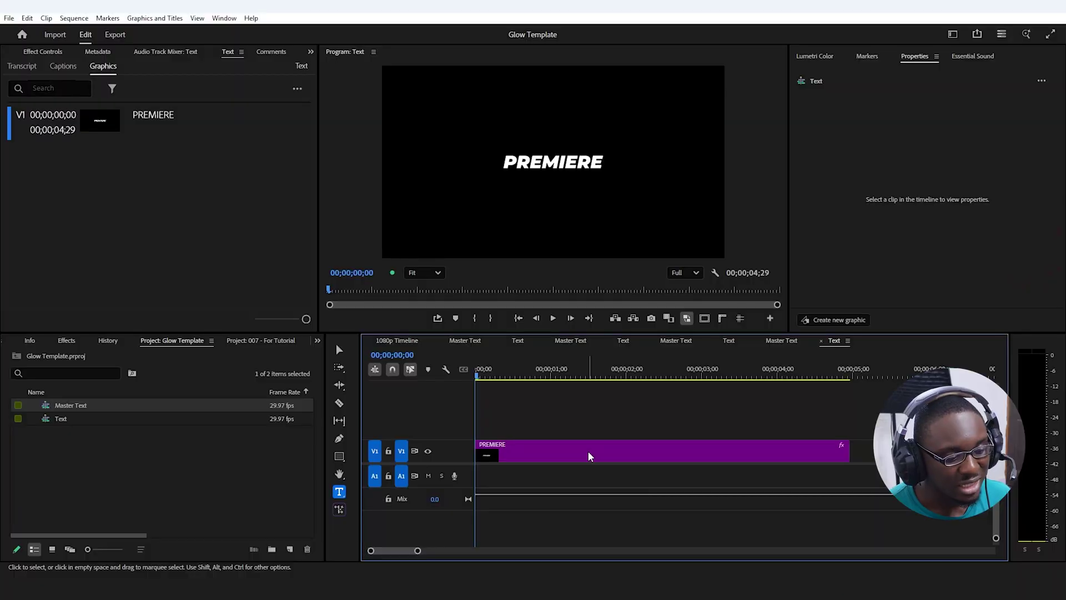
{"action": "left_click", "coordinate": [588, 451]}
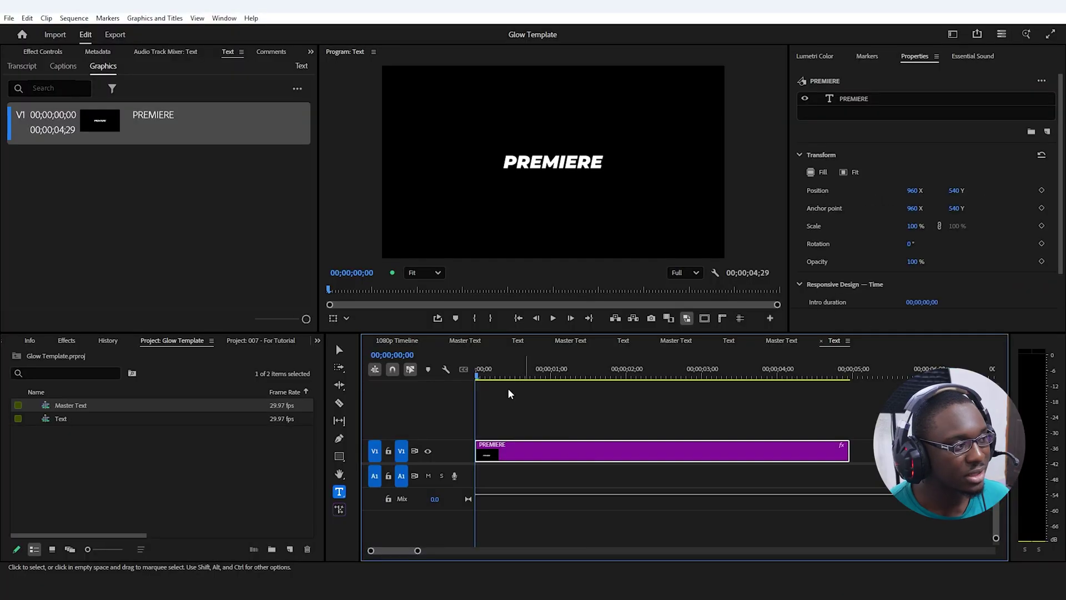
{"action": "left_click", "coordinate": [169, 18]}
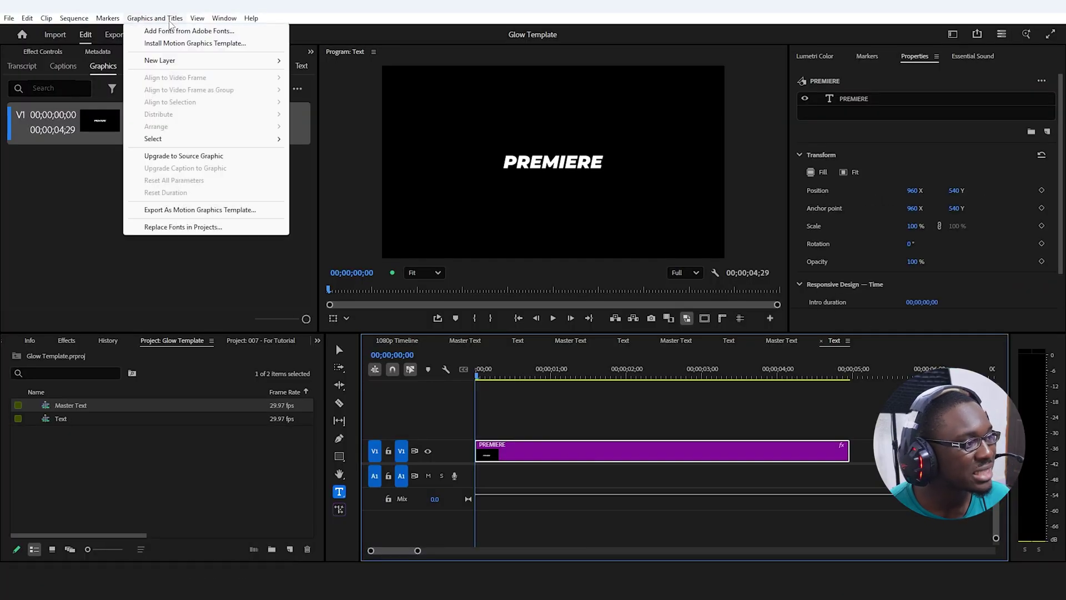
{"action": "left_click", "coordinate": [187, 160]}
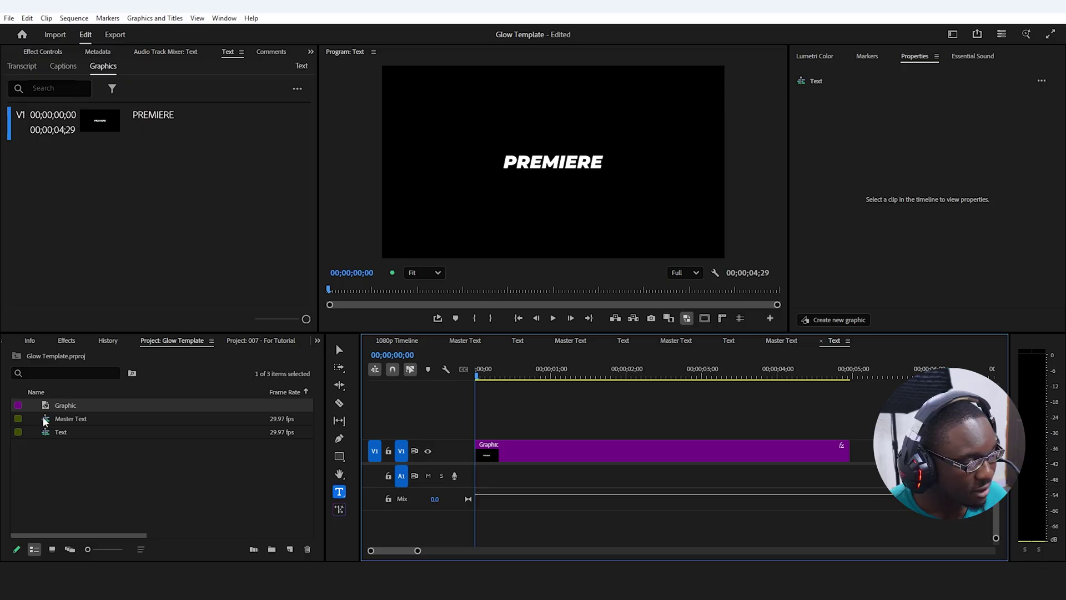
Step: Try the Graphic item as a clip on V6 above the Text layers in the Master Text sequence, and delete it from there
{"action": "left_click", "coordinate": [786, 341]}
{"action": "left_click", "coordinate": [77, 423]}
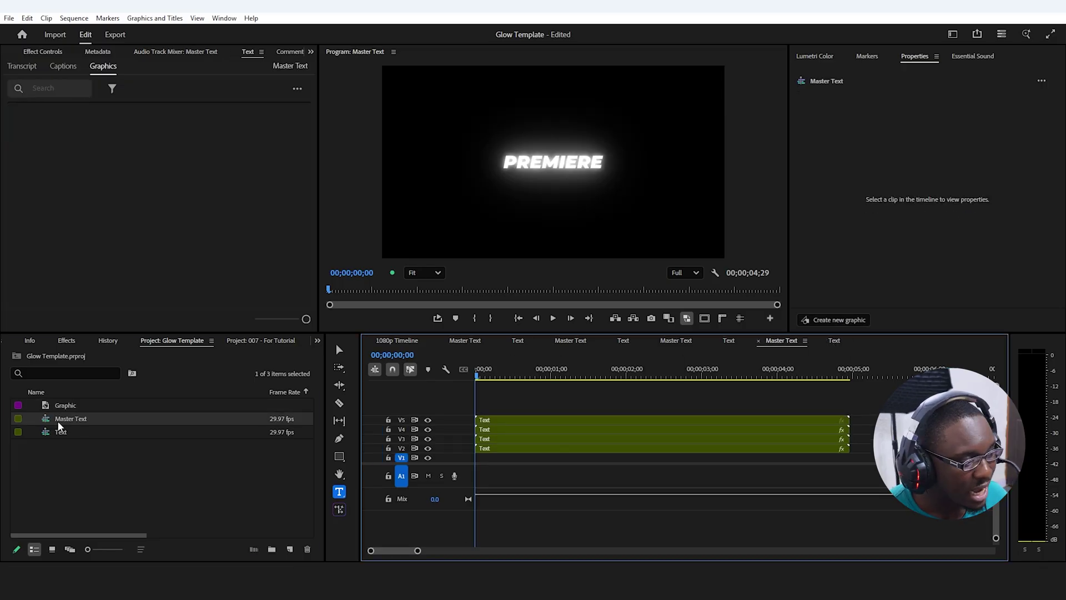
{"action": "left_click_drag", "start_coordinate": [49, 410], "coordinate": [474, 408]}
{"action": "left_click", "coordinate": [548, 410]}
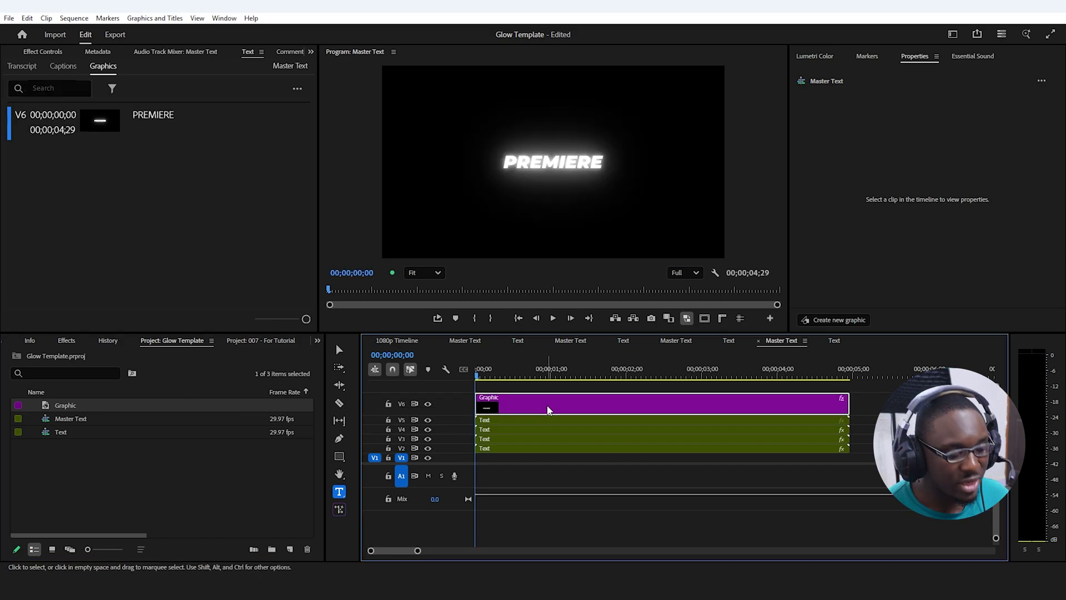
{"action": "left_click", "coordinate": [547, 411]}
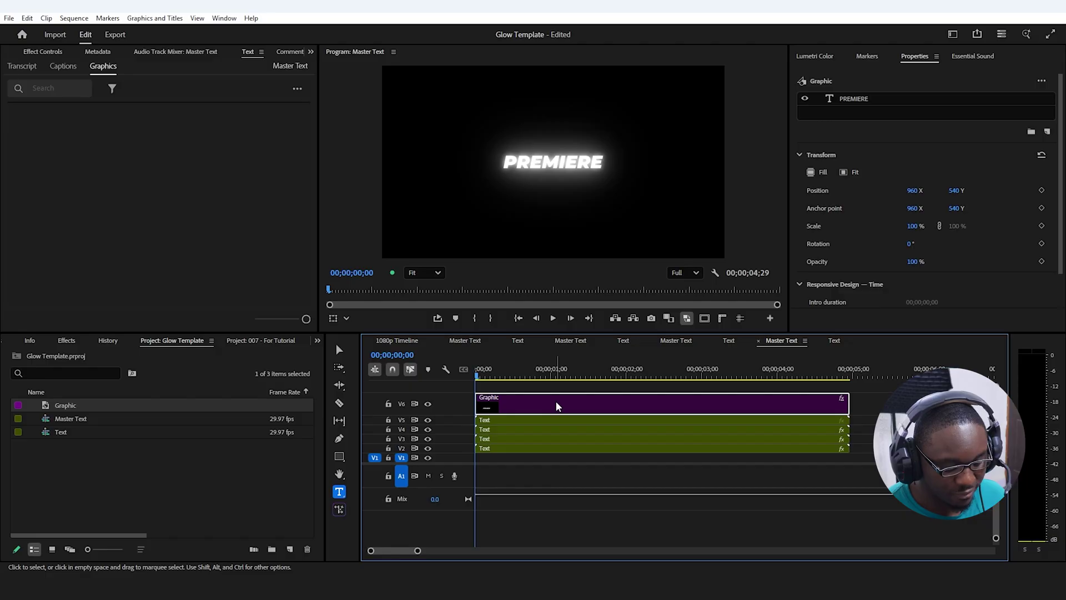
{"action": "key", "text": "Delete"}
Step: Create a new sequence from the Glow Template project's Master Text sequence and rename it Master Text Final
{"action": "left_click", "coordinate": [48, 420]}
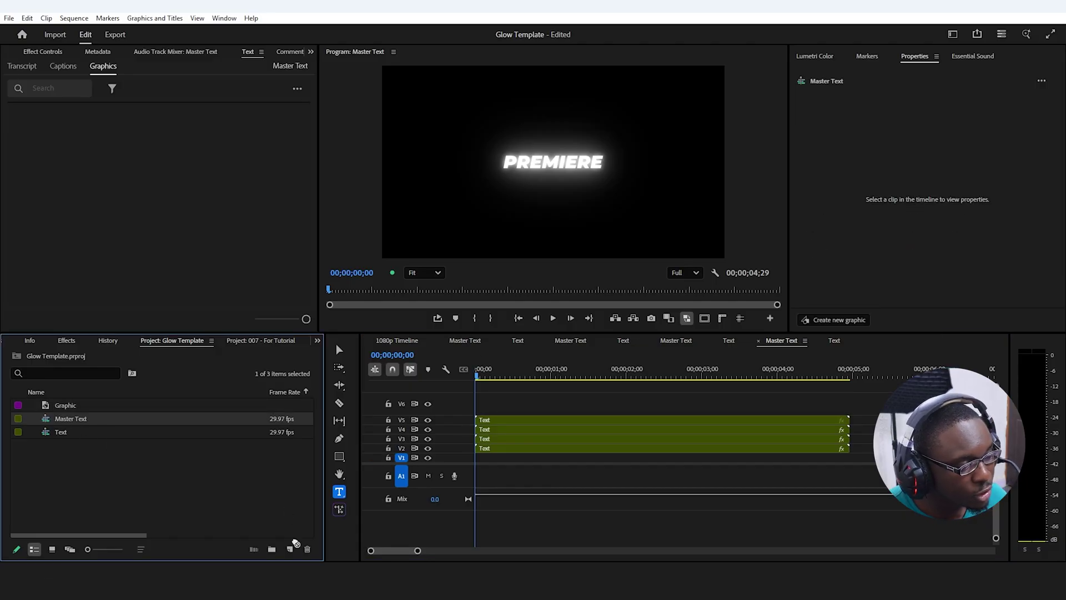
{"action": "left_click_drag", "start_coordinate": [291, 550], "coordinate": [292, 549]}
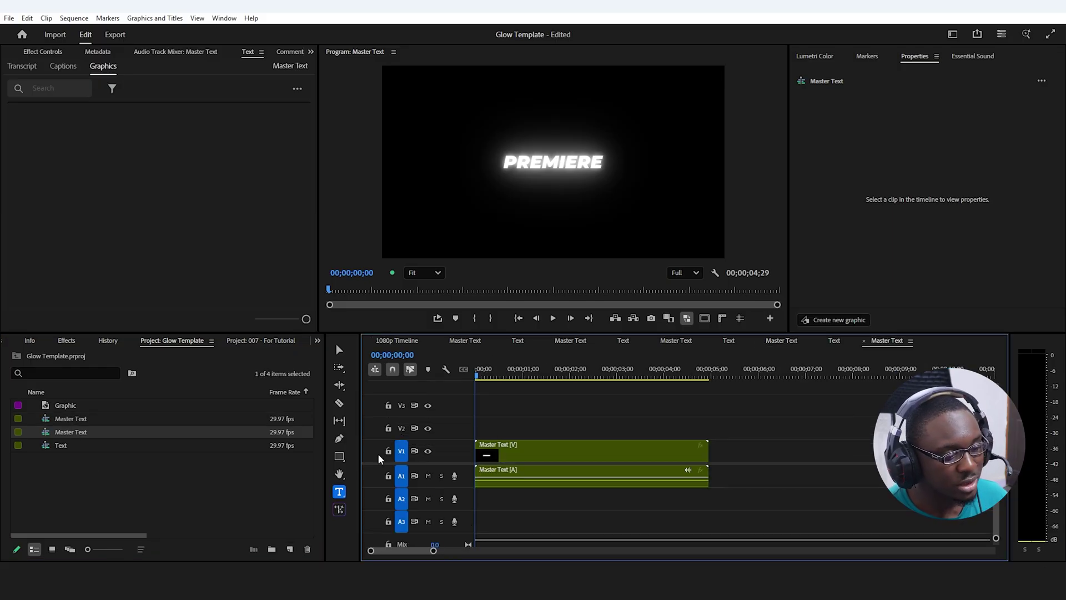
{"action": "left_click", "coordinate": [587, 470]}
{"action": "left_click", "coordinate": [100, 432]}
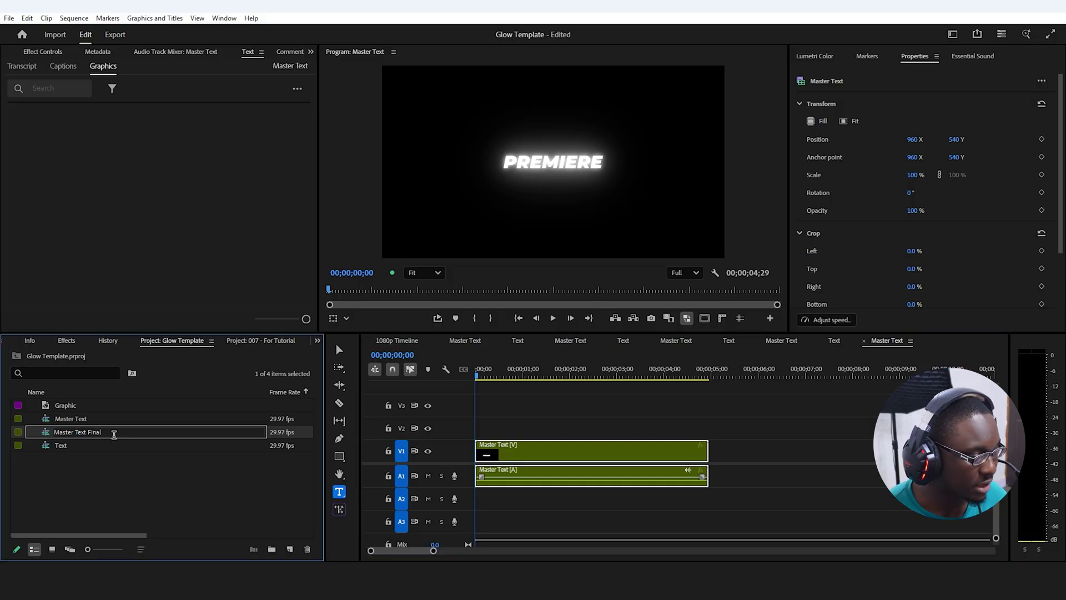
Step: Place the Graphic item on V2 above the Master Text clip in the Master Text Final sequence
{"action": "key", "text": "Return"}
{"action": "left_click_drag", "start_coordinate": [76, 404], "coordinate": [481, 423]}
{"action": "left_click", "coordinate": [608, 420]}
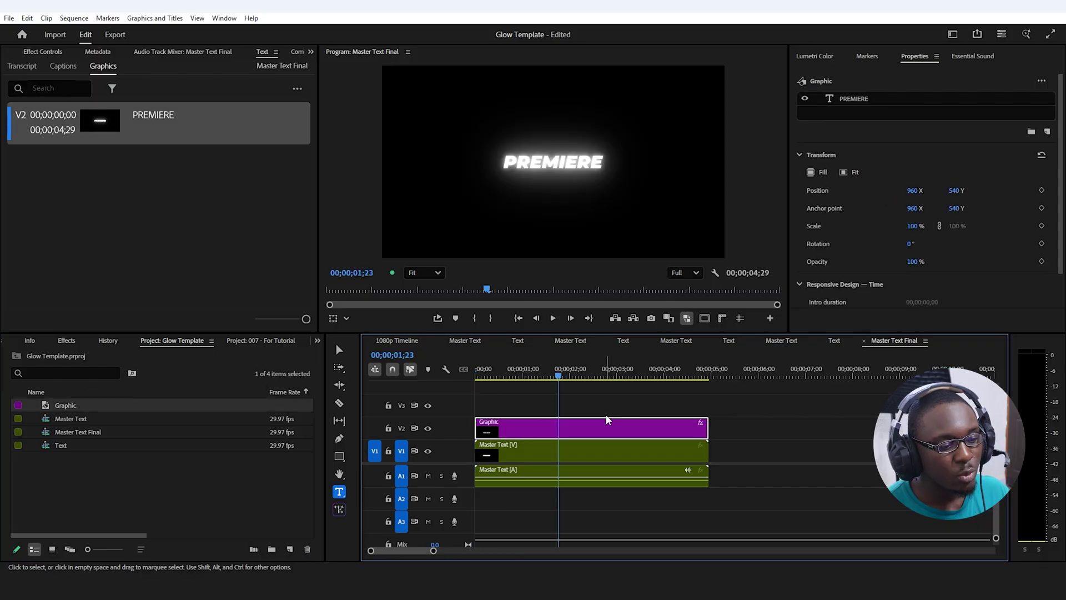
{"action": "left_click", "coordinate": [608, 421], "text": "shift"}
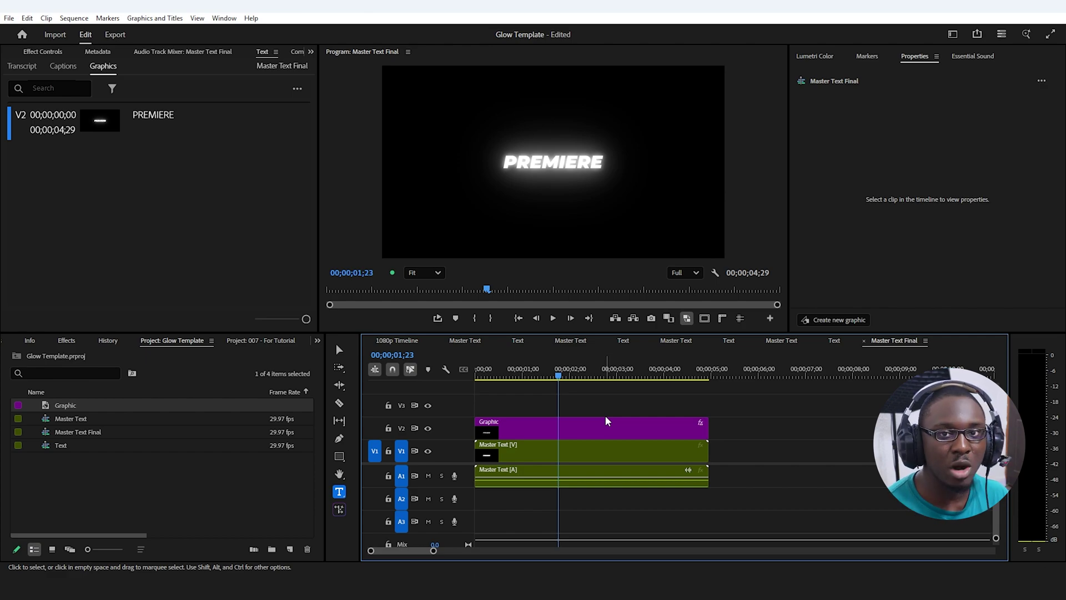
Step: Rename the Graphic clip on V2 as Control
{"action": "right_click", "coordinate": [606, 416]}
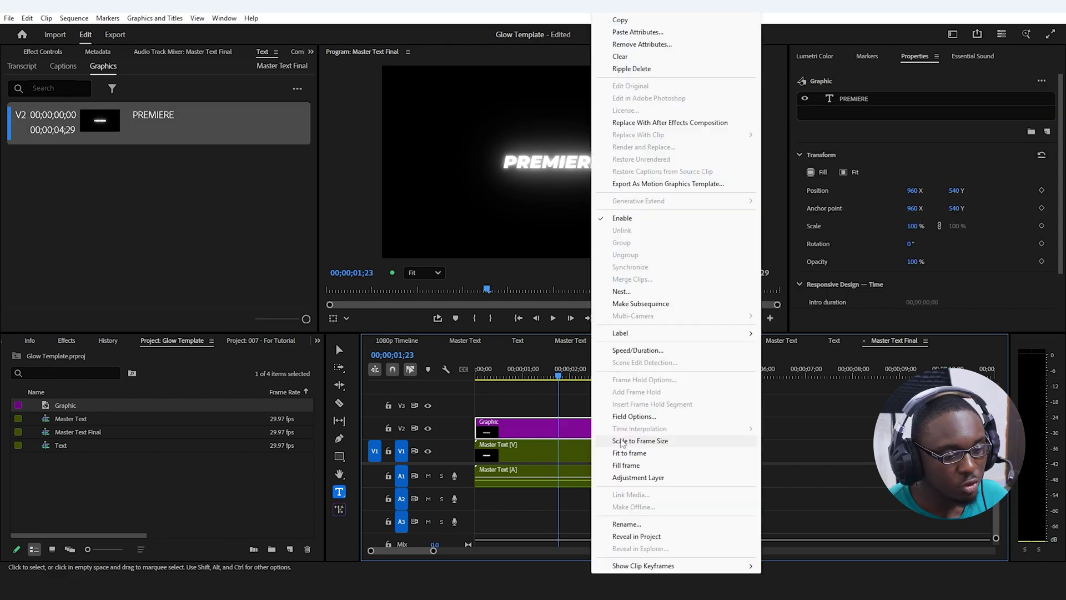
{"action": "left_click", "coordinate": [627, 524]}
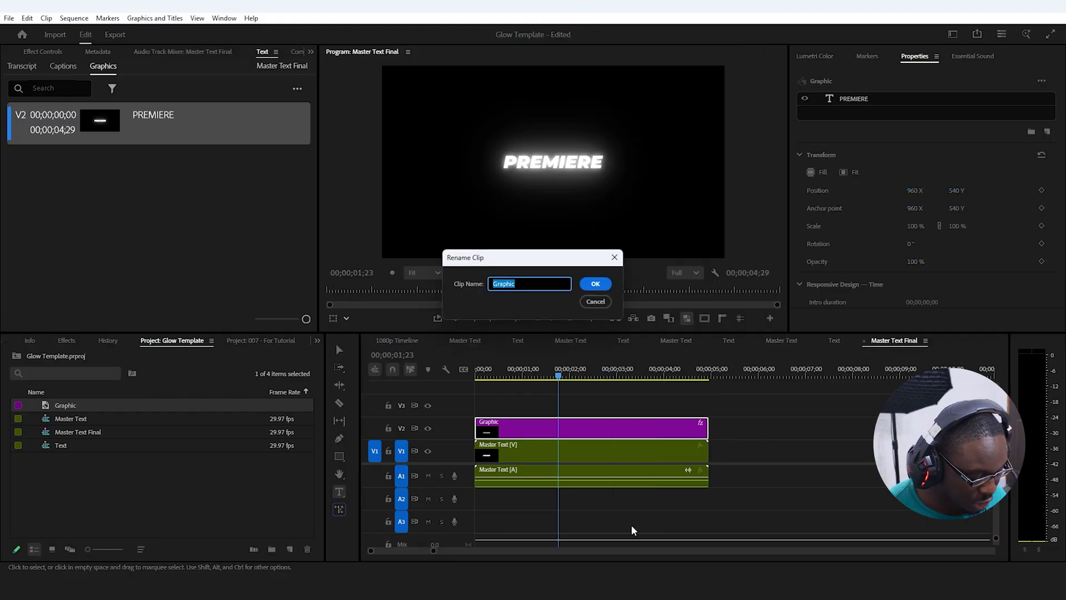
{"action": "type", "text": "Control"}
{"action": "left_click", "coordinate": [596, 284]}
{"action": "key", "text": "t"}
Step: Disable the Control clip on V2 in the Master Text Final sequence
{"action": "left_click", "coordinate": [574, 403]}
{"action": "left_click", "coordinate": [572, 428]}
{"action": "right_click", "coordinate": [573, 428]}
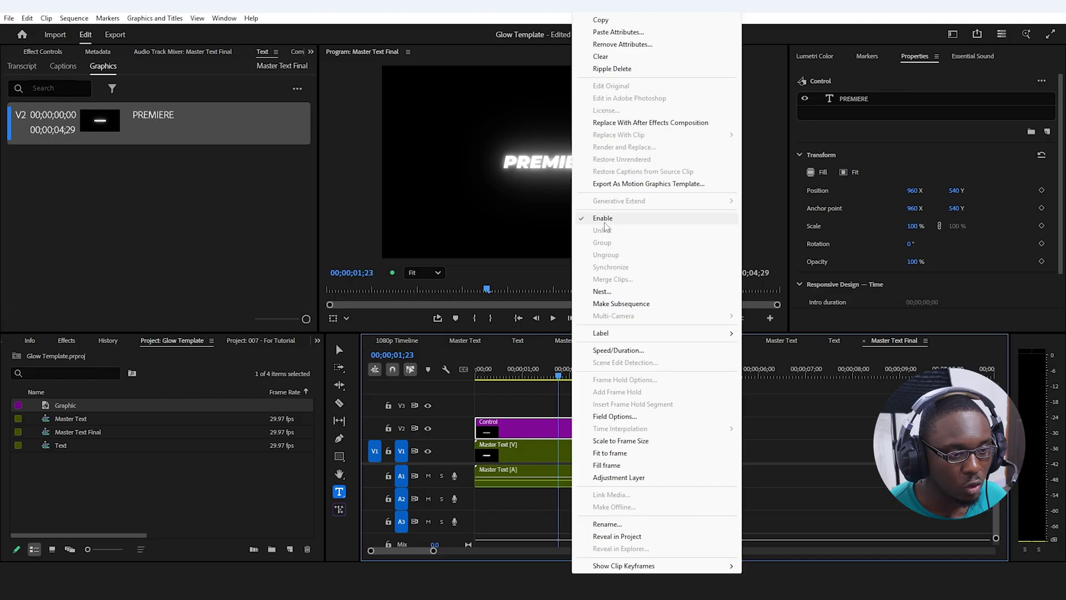
{"action": "left_click", "coordinate": [631, 398]}
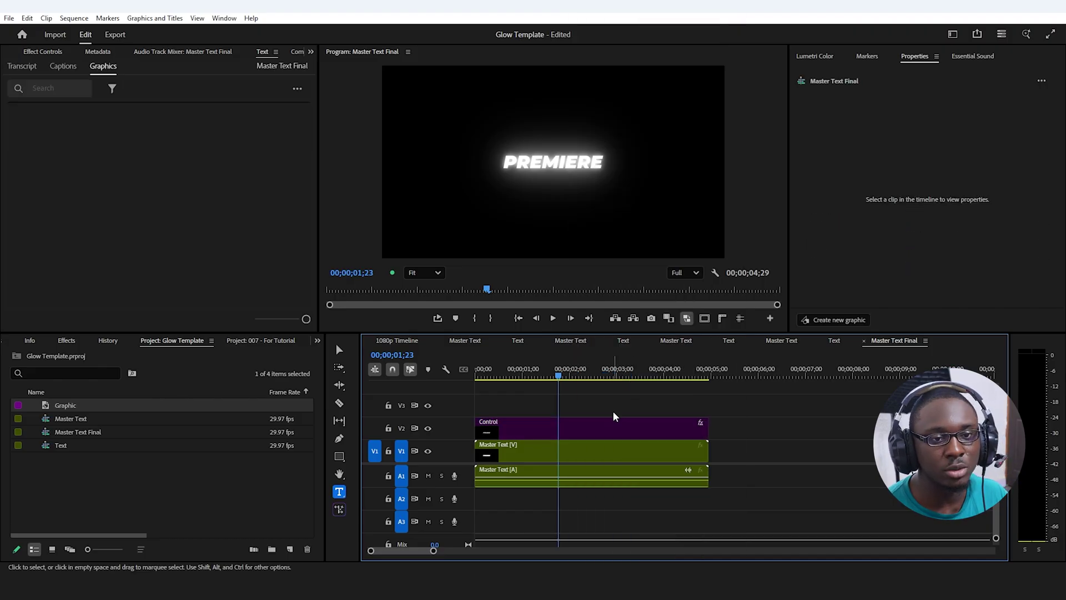
Step: Save the Glow Template project and close it
{"action": "left_click", "coordinate": [211, 341]}
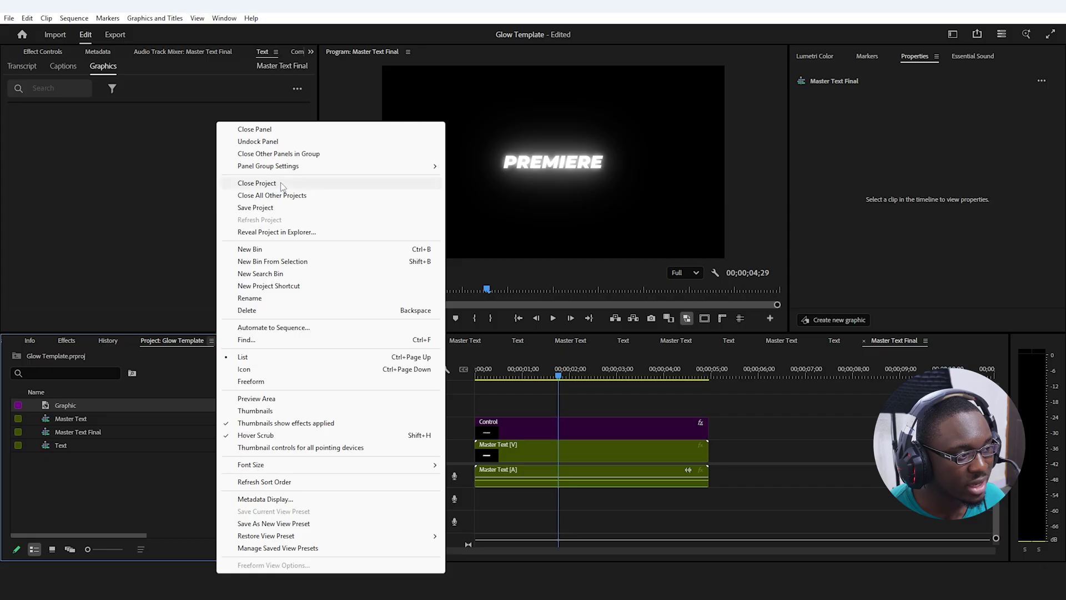
{"action": "left_click", "coordinate": [273, 208]}
{"action": "left_click", "coordinate": [211, 341]}
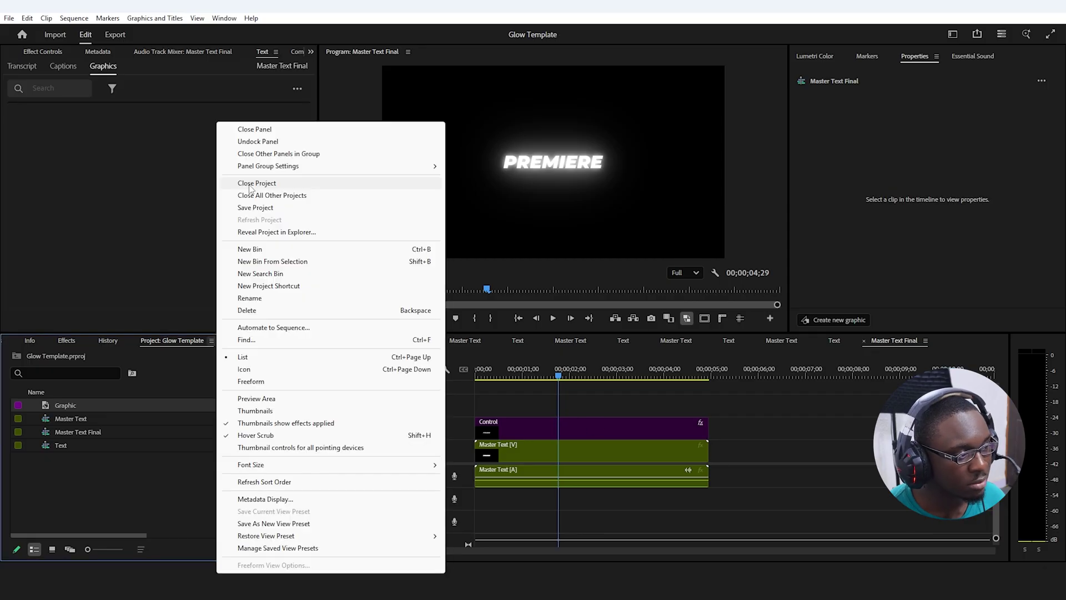
{"action": "left_click", "coordinate": [248, 186]}
Step: Import Glow Template.prproj into the 007 - For Tutorial project
{"action": "left_click", "coordinate": [129, 520]}
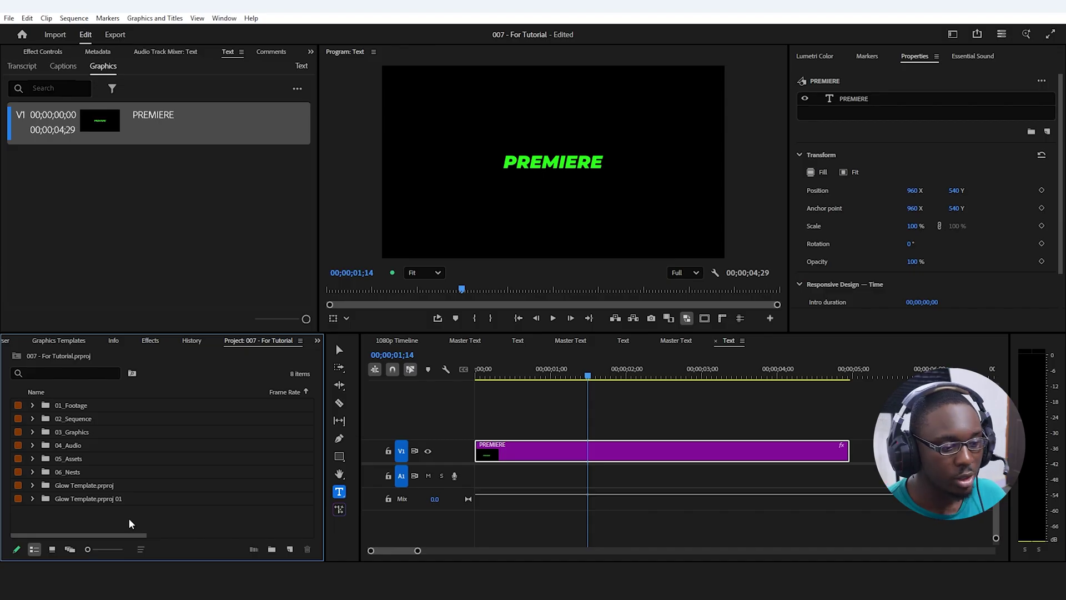
{"action": "right_click", "coordinate": [130, 519]}
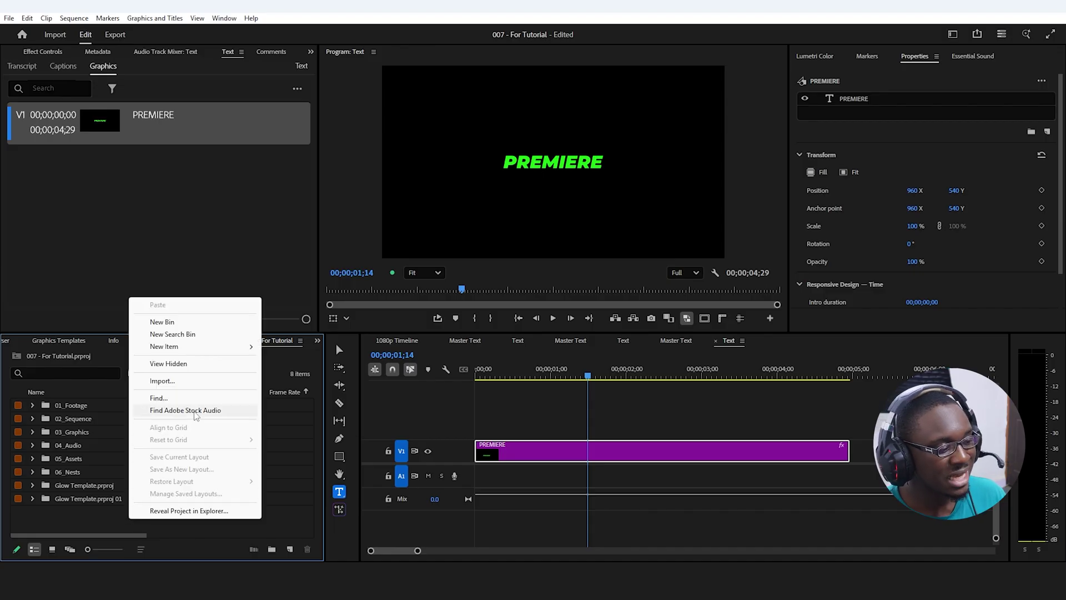
{"action": "left_click", "coordinate": [191, 382]}
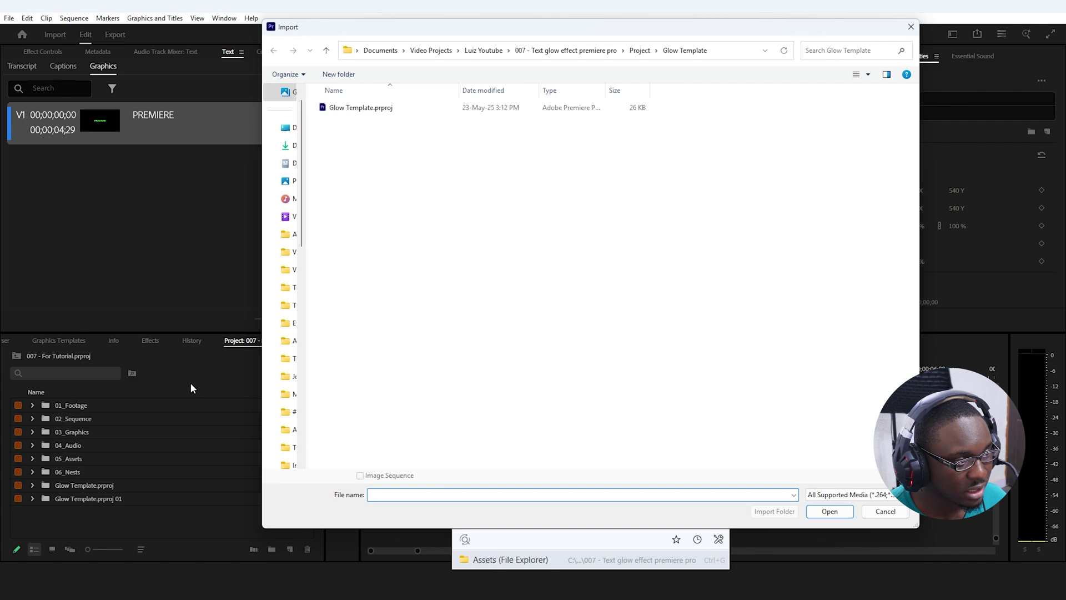
{"action": "left_click", "coordinate": [392, 108]}
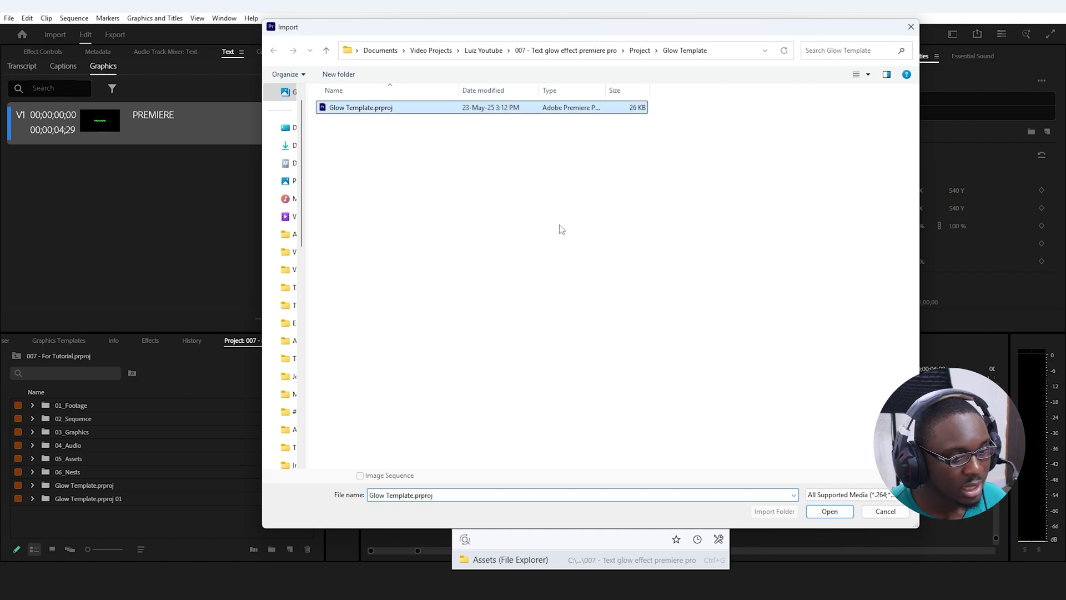
{"action": "left_click", "coordinate": [828, 512]}
{"action": "left_click", "coordinate": [457, 386]}
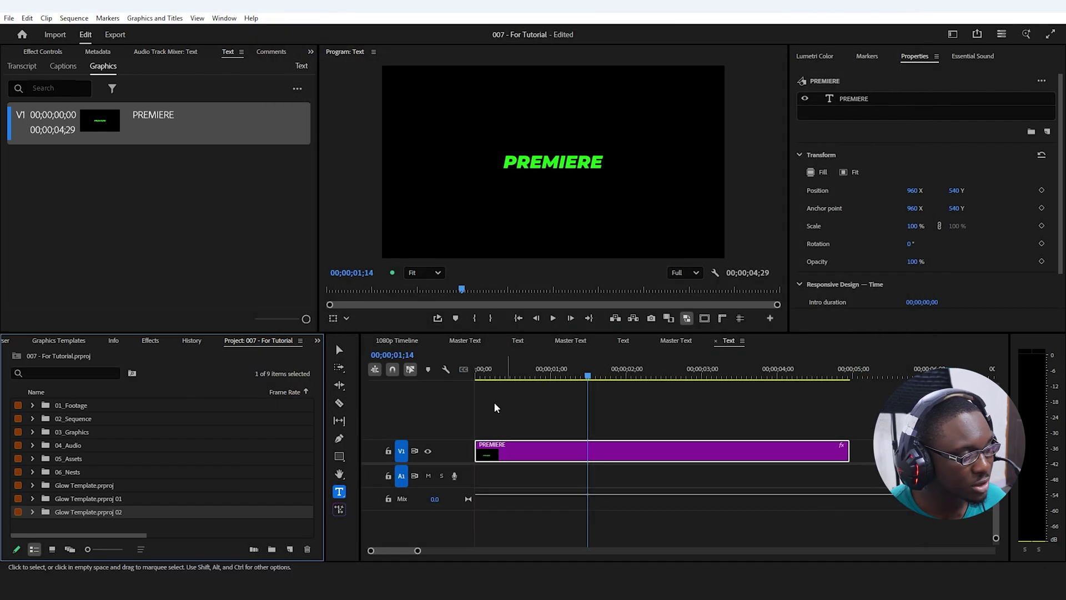
Step: Place Master Text Final from the Glow Template.prproj 02 bin on the 1080p Timeline, after the third Master Text clip
{"action": "left_click", "coordinate": [32, 512]}
{"action": "scroll", "coordinate": [32, 512], "scroll_direction": "down", "scroll_amount": 1}
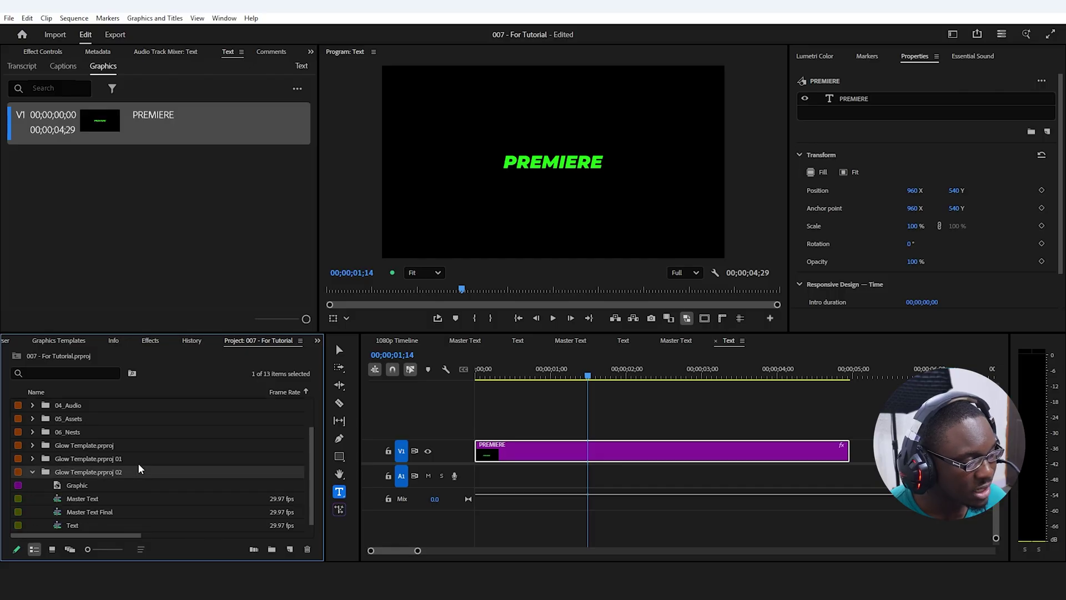
{"action": "left_click", "coordinate": [578, 421]}
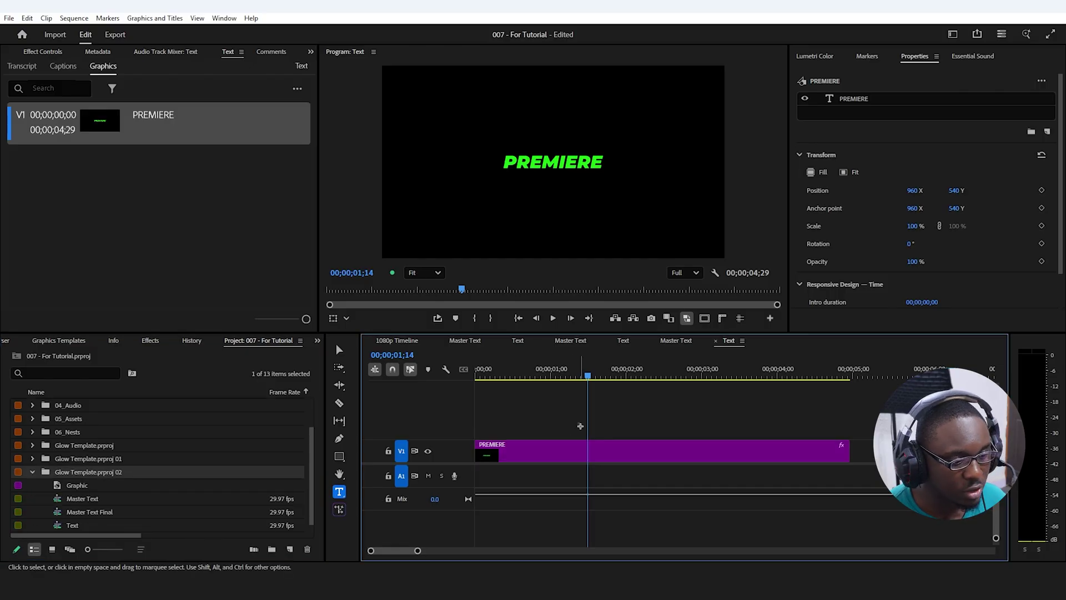
{"action": "key", "text": "minus"}
{"action": "key", "text": "minus"}
{"action": "key", "text": "minus"}
{"action": "left_click", "coordinate": [380, 344]}
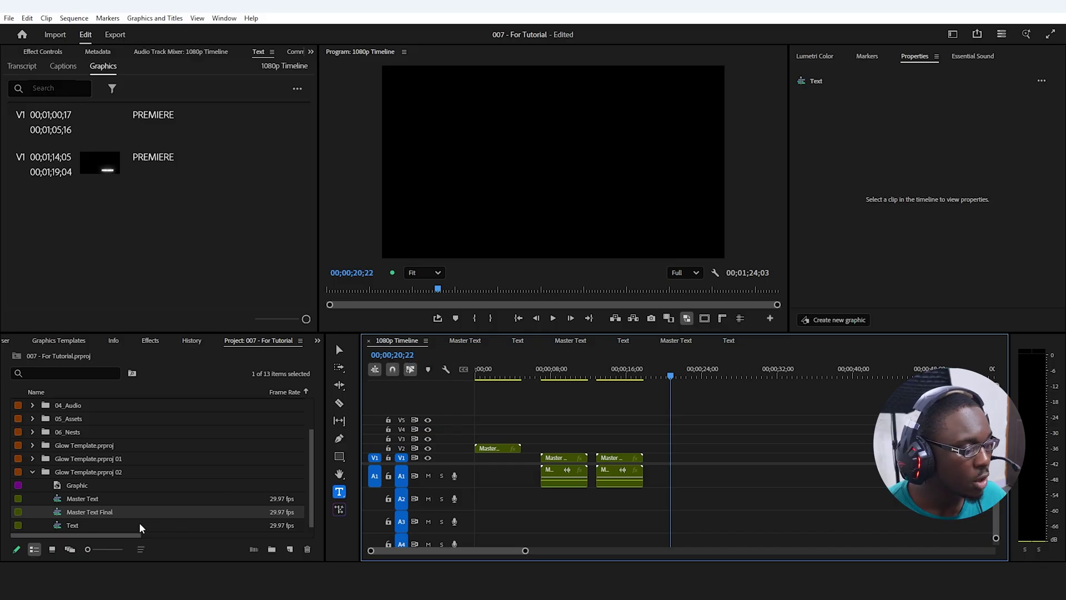
{"action": "left_click_drag", "start_coordinate": [57, 511], "coordinate": [119, 507]}
{"action": "left_click_drag", "start_coordinate": [195, 498], "coordinate": [695, 461]}
{"action": "key", "text": "="}
Step: Open the nested Master Text Final sequence from the 1080p Timeline and select its disabled Control clip
{"action": "double_click", "coordinate": [761, 459]}
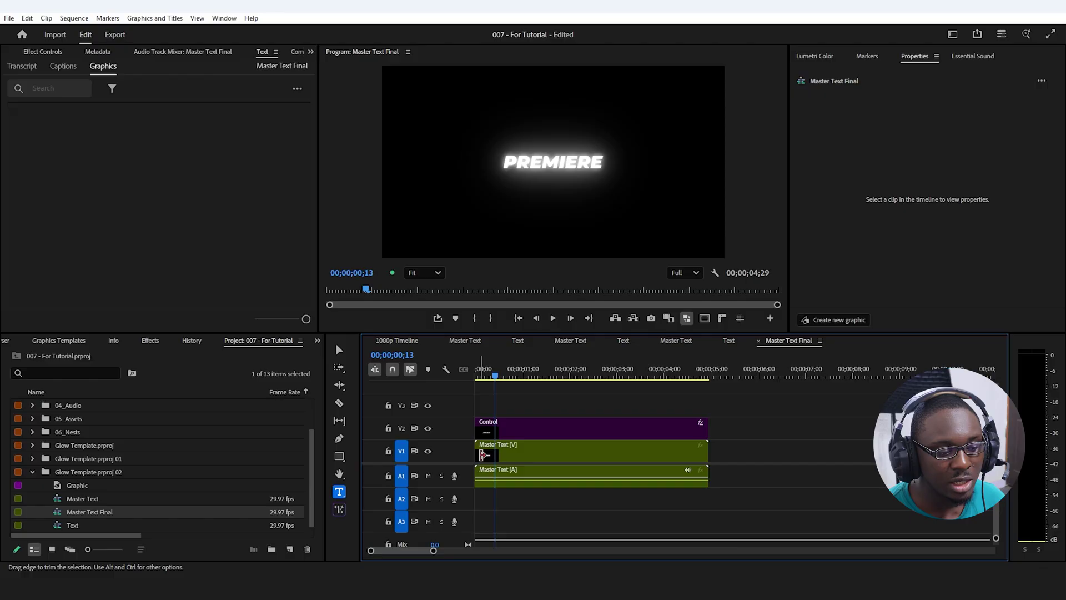
{"action": "left_click", "coordinate": [538, 447]}
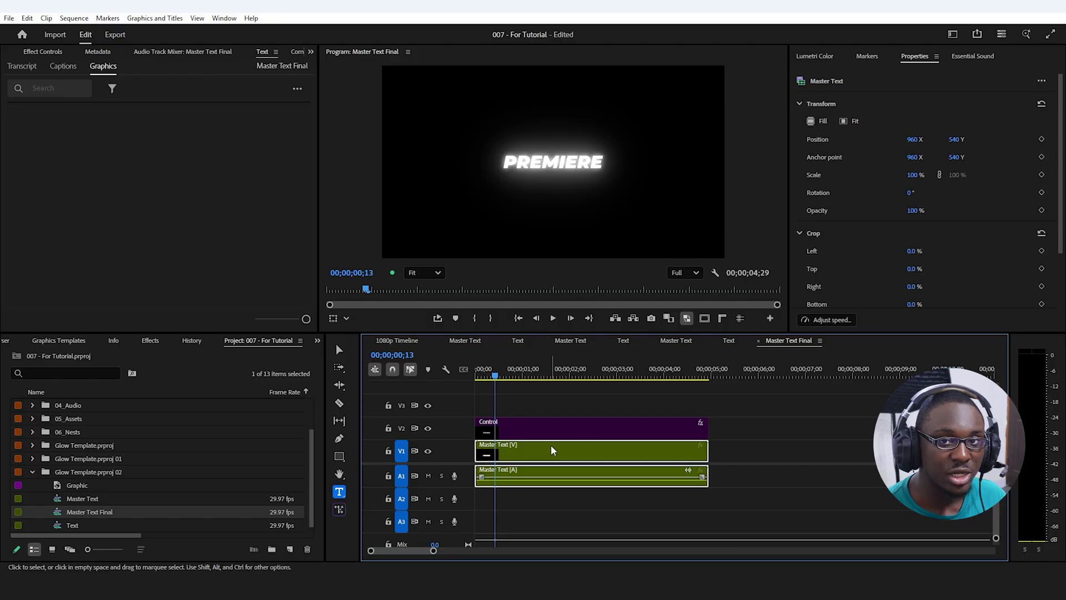
{"action": "key", "text": "ctrl+shift+a"}
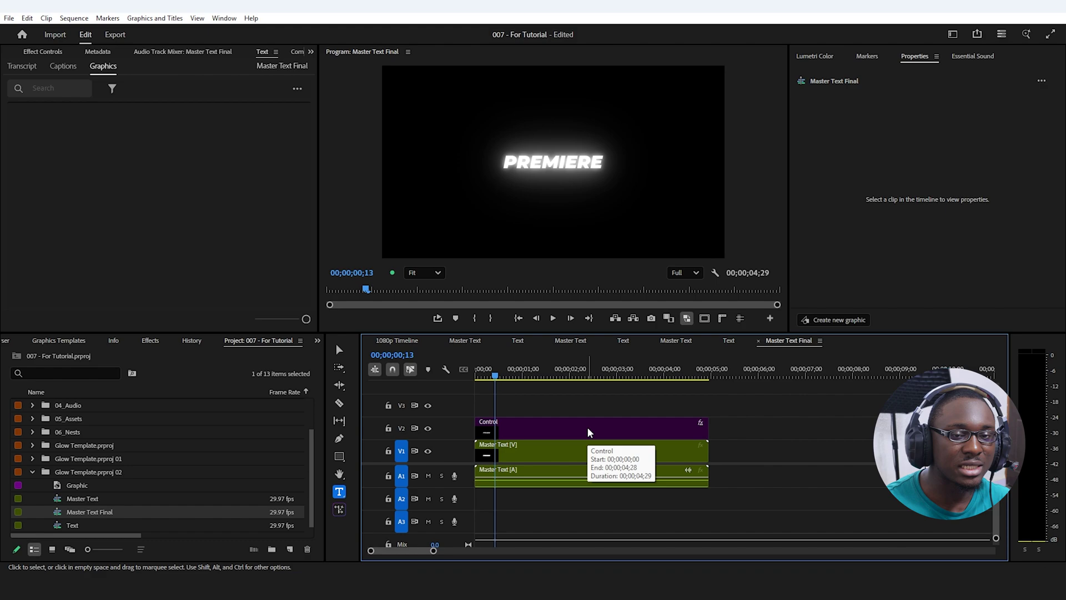
{"action": "left_click", "coordinate": [588, 430]}
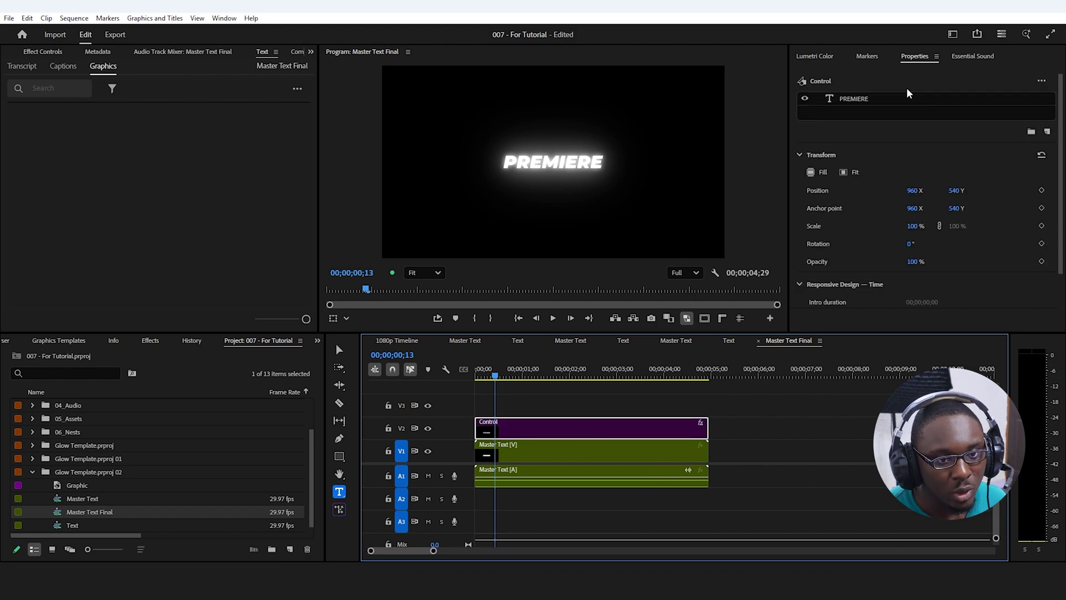
{"action": "left_click", "coordinate": [576, 414]}
{"action": "left_click", "coordinate": [572, 422]}
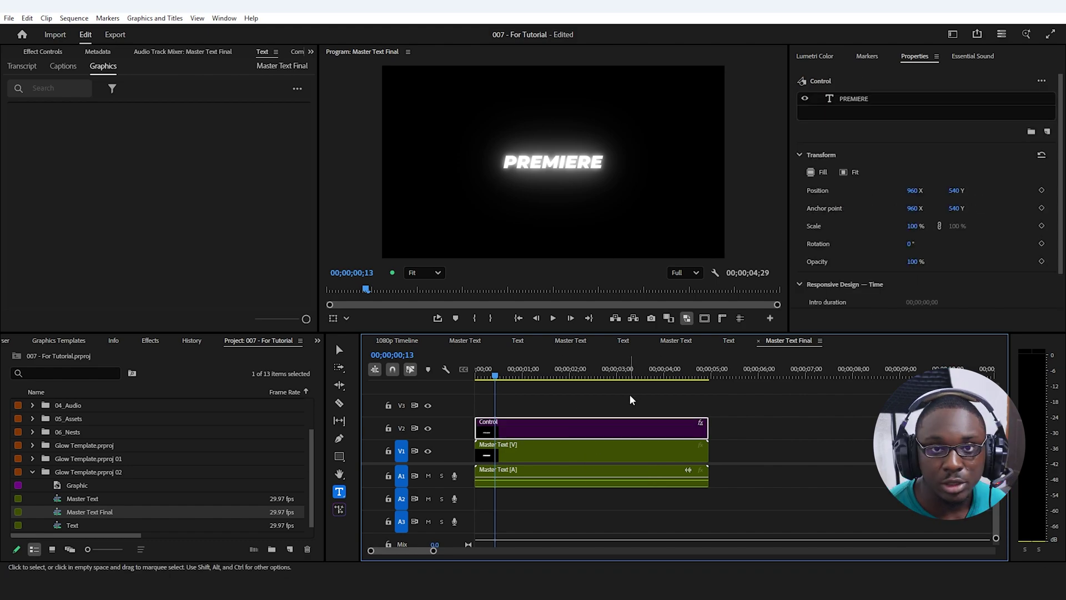
Step: Set the fill of the PREMIERE text in the Control clip to red
{"action": "left_click", "coordinate": [855, 98]}
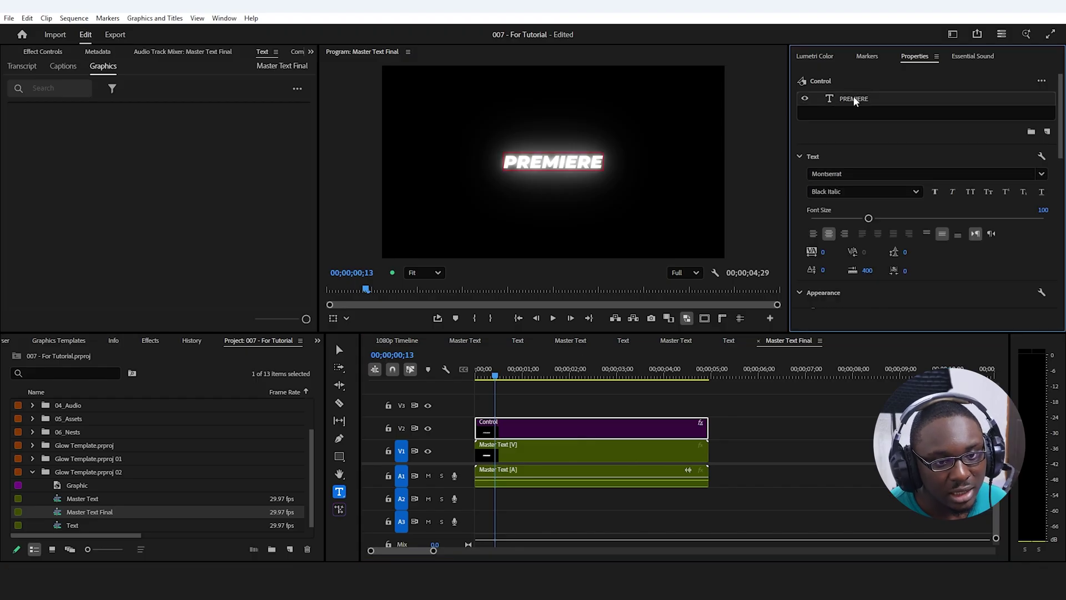
{"action": "left_click_drag", "start_coordinate": [1061, 138], "coordinate": [1057, 201]}
{"action": "left_click", "coordinate": [830, 165]}
{"action": "left_click", "coordinate": [444, 388]}
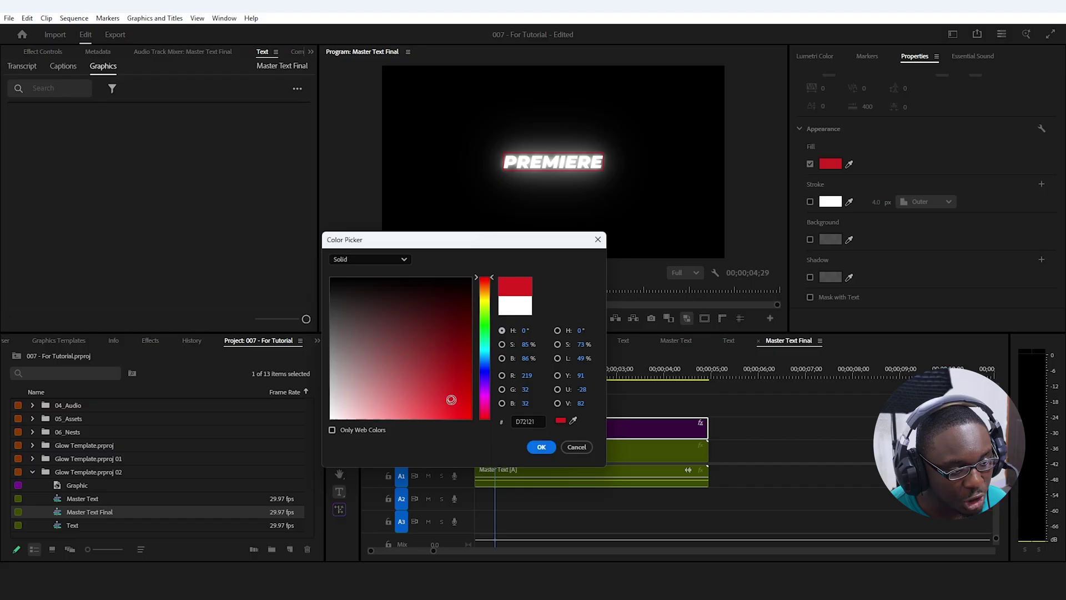
{"action": "left_click", "coordinate": [542, 446]}
{"action": "left_click", "coordinate": [581, 398]}
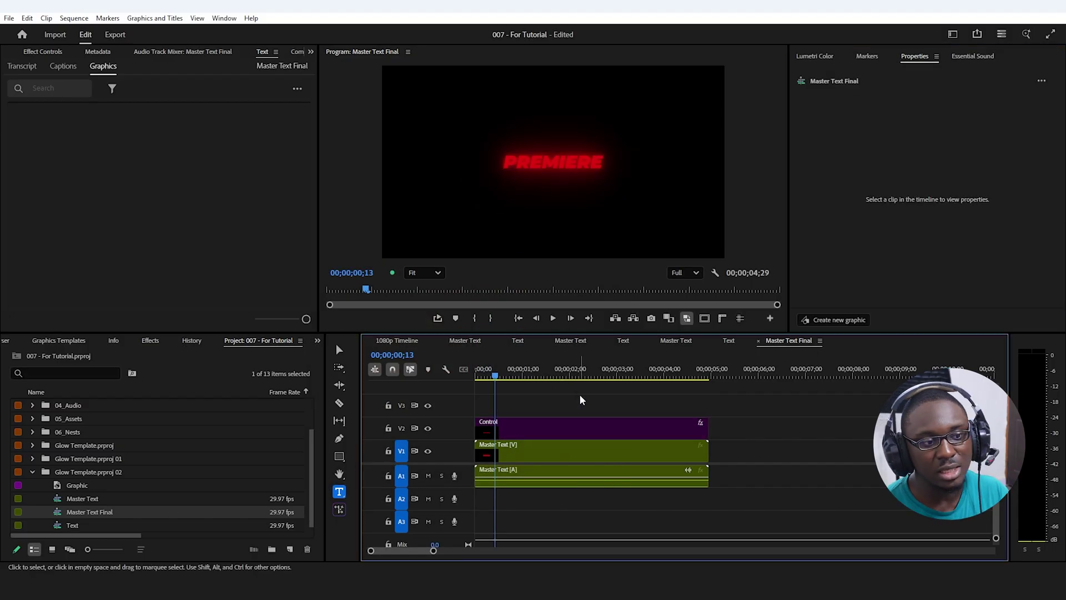
Step: Cut the Control and Master Text clips from Master Text Final and paste them into the 1080p Timeline in place of the nested clip
{"action": "left_click_drag", "start_coordinate": [776, 414], "coordinate": [566, 460]}
{"action": "key", "text": "Delete"}
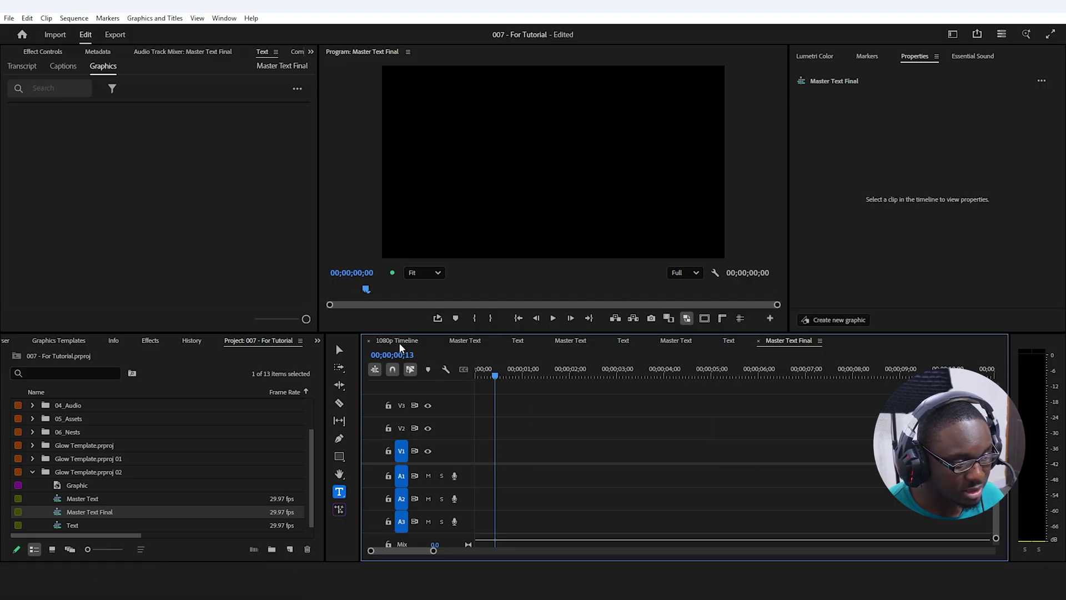
{"action": "left_click", "coordinate": [398, 340]}
{"action": "key", "text": "ctrl+v"}
{"action": "left_click", "coordinate": [708, 427]}
{"action": "left_click", "coordinate": [709, 374]}
{"action": "left_click", "coordinate": [634, 428]}
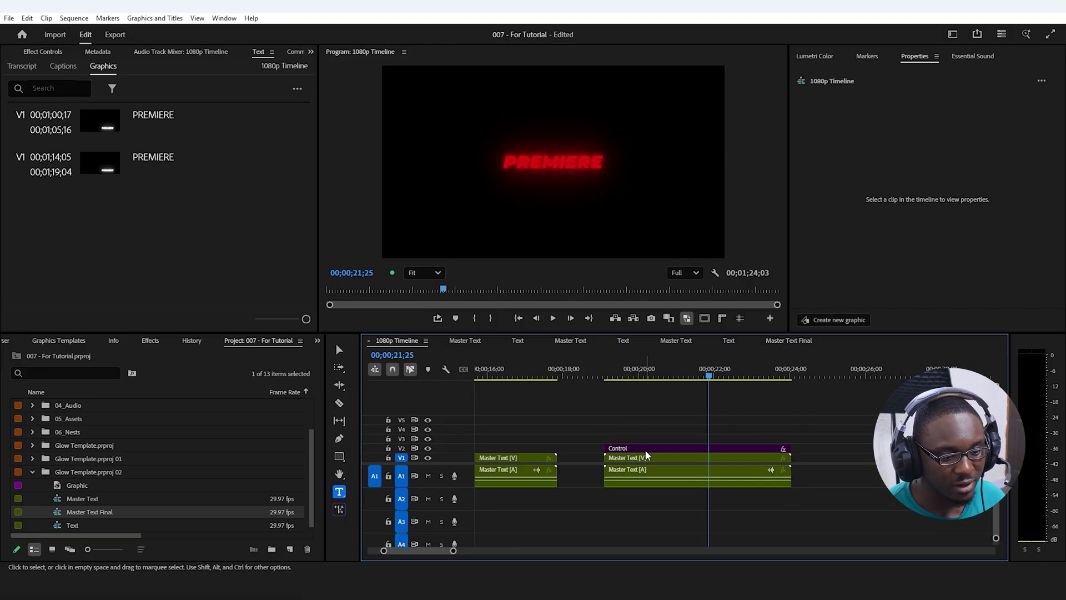
Step: Change the Control clip's text to Hello in the 1080p Timeline
{"action": "left_click", "coordinate": [646, 448]}
{"action": "left_click", "coordinate": [865, 100]}
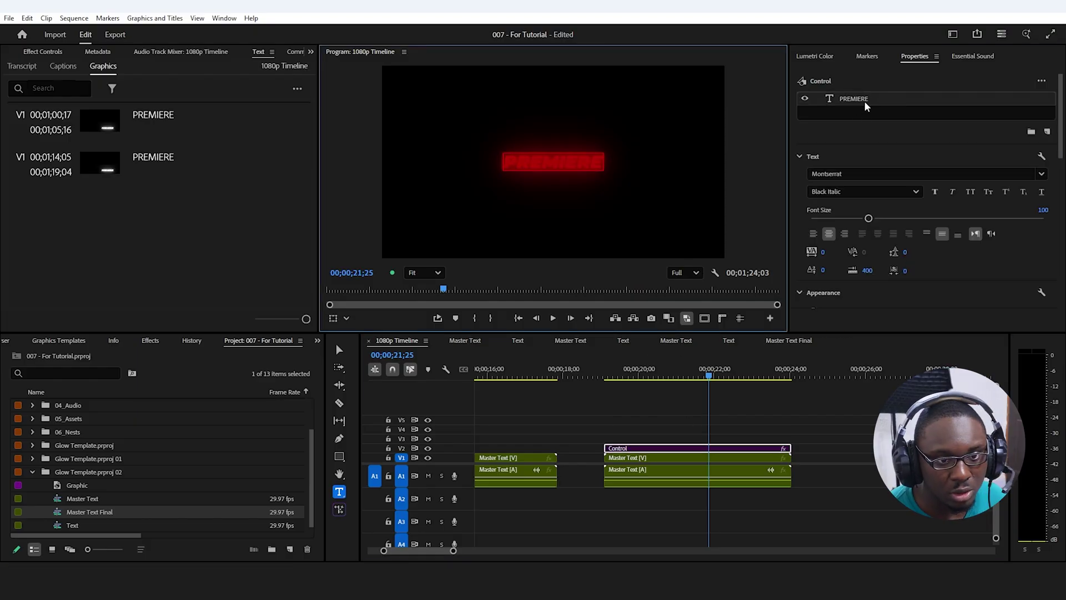
{"action": "left_click", "coordinate": [864, 100]}
{"action": "left_click", "coordinate": [861, 97]}
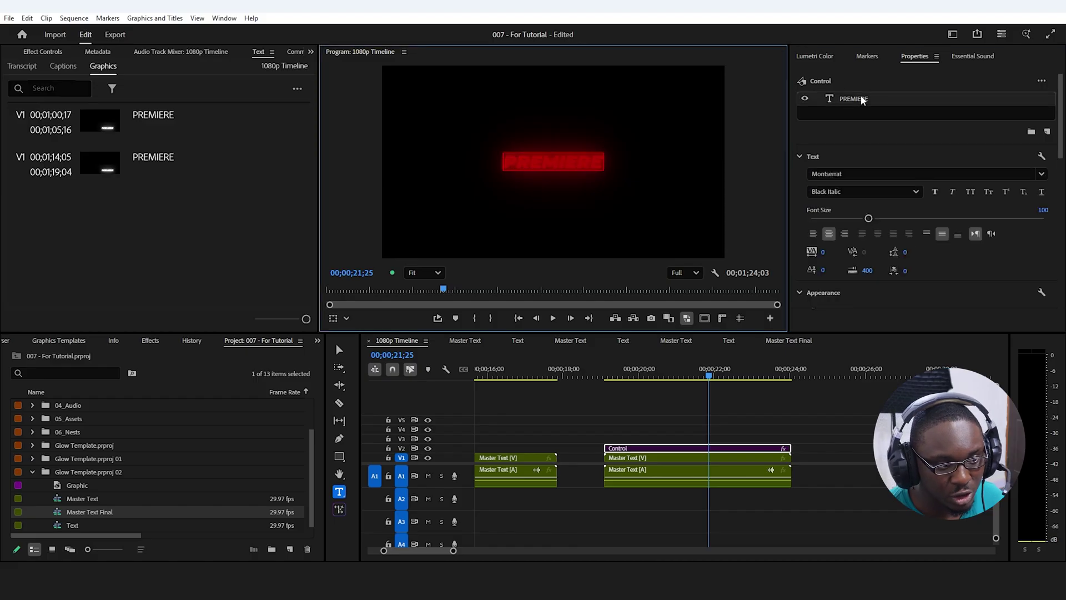
{"action": "type", "text": "Hello"}
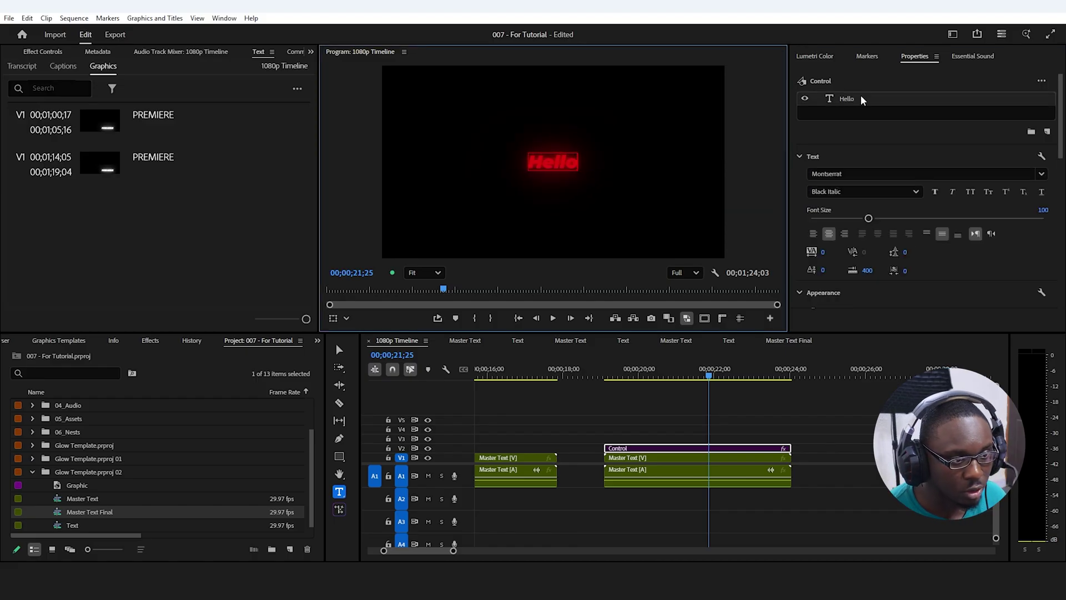
{"action": "left_click", "coordinate": [747, 438]}
Step: Try white as the Hello text's fill in the Control clip, and set it to a blue of about 2591CF
{"action": "left_click", "coordinate": [741, 450]}
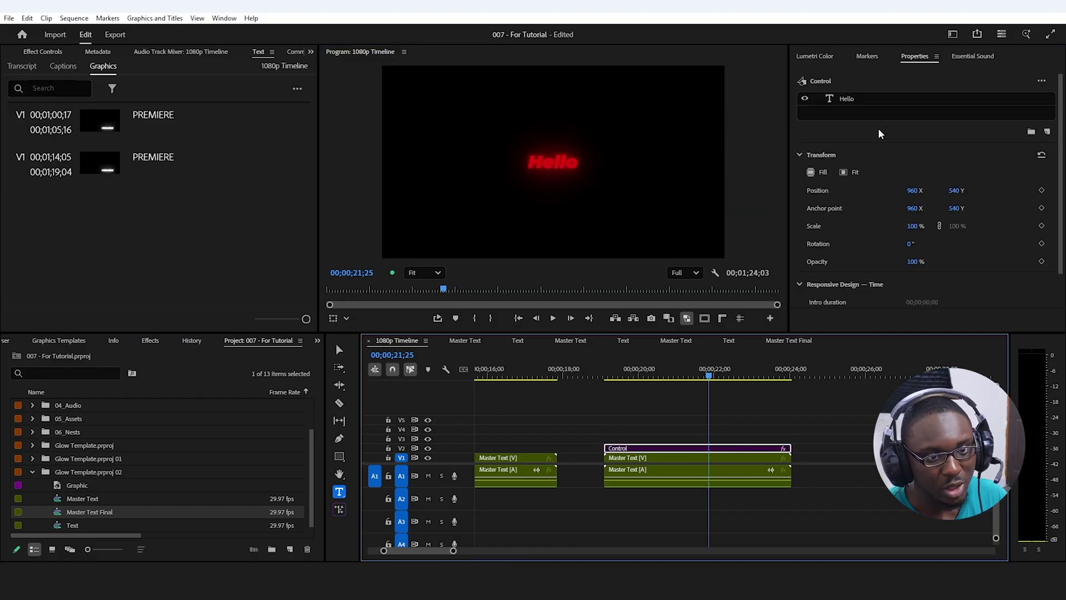
{"action": "left_click", "coordinate": [878, 128]}
{"action": "scroll", "coordinate": [913, 241], "scroll_direction": "down", "scroll_amount": 2}
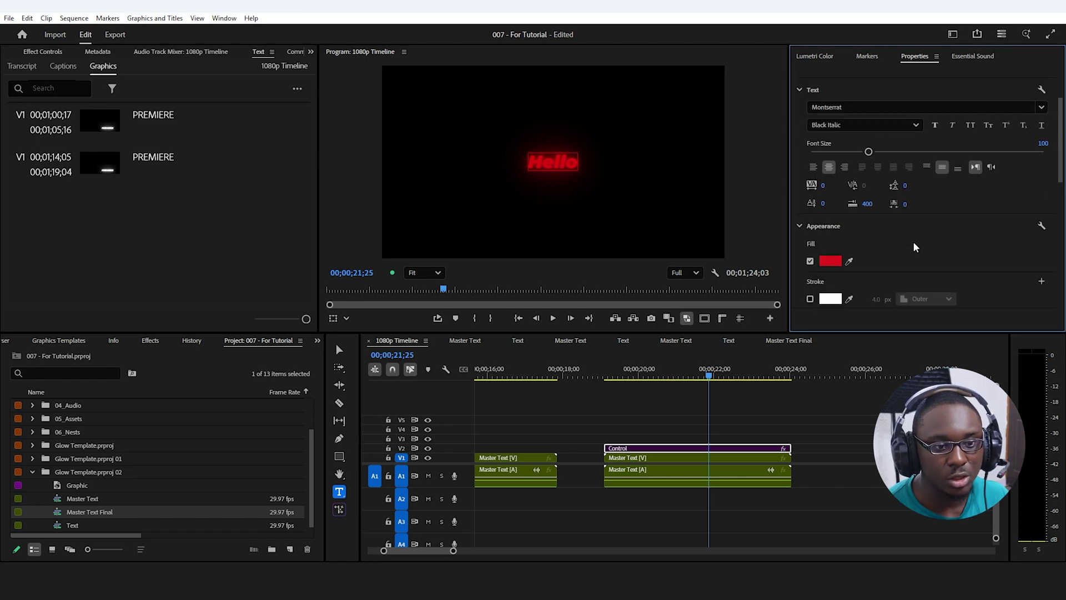
{"action": "left_click", "coordinate": [830, 261]}
{"action": "left_click_drag", "start_coordinate": [438, 364], "coordinate": [316, 429]}
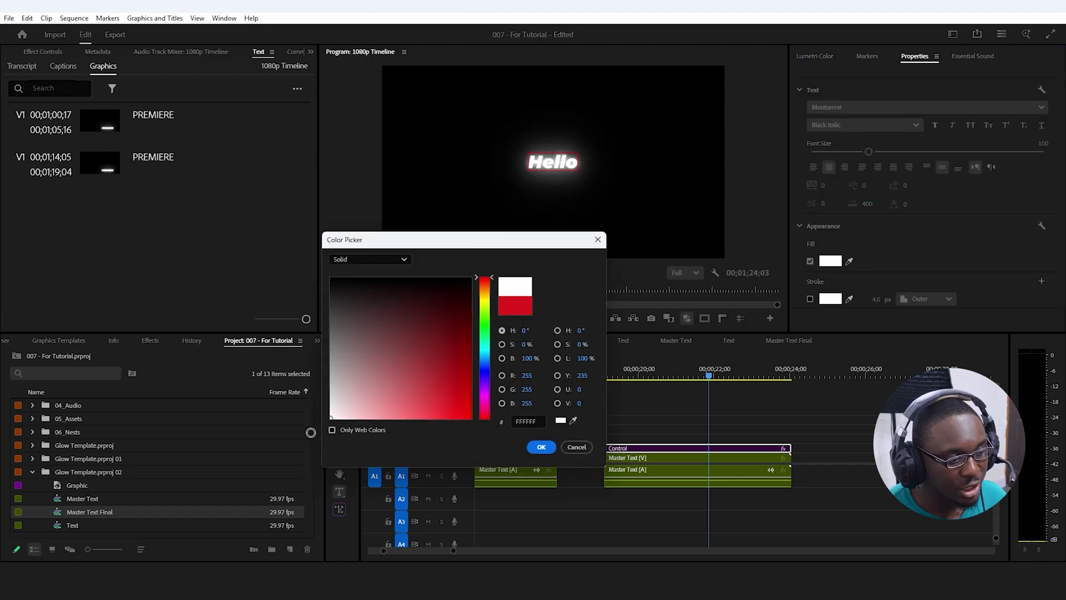
{"action": "left_click", "coordinate": [440, 385]}
{"action": "left_click_drag", "start_coordinate": [485, 410], "coordinate": [447, 390]}
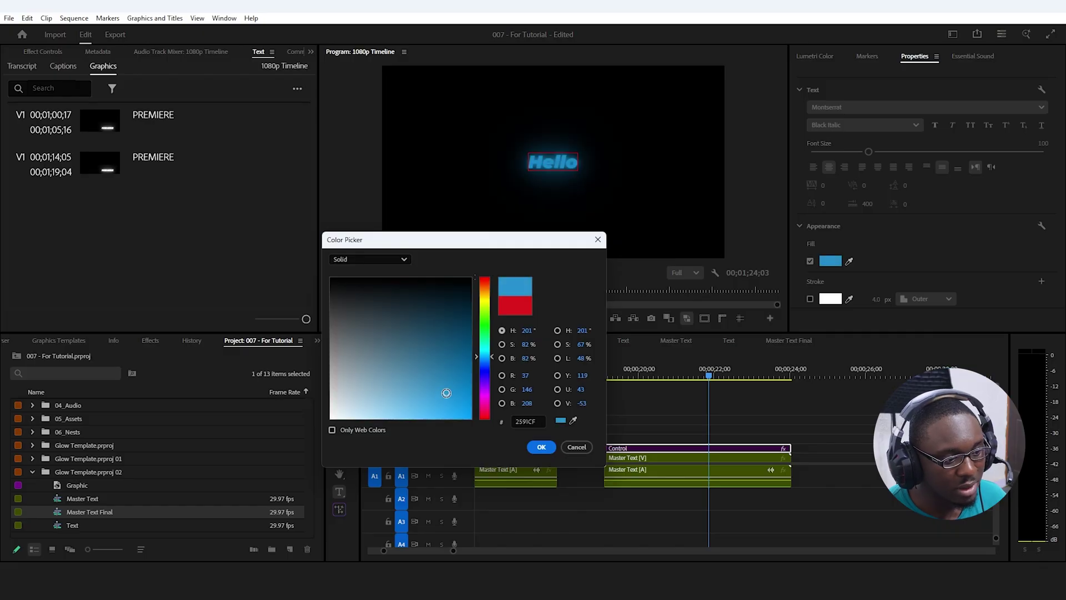
{"action": "left_click", "coordinate": [540, 448]}
{"action": "left_click", "coordinate": [668, 426]}
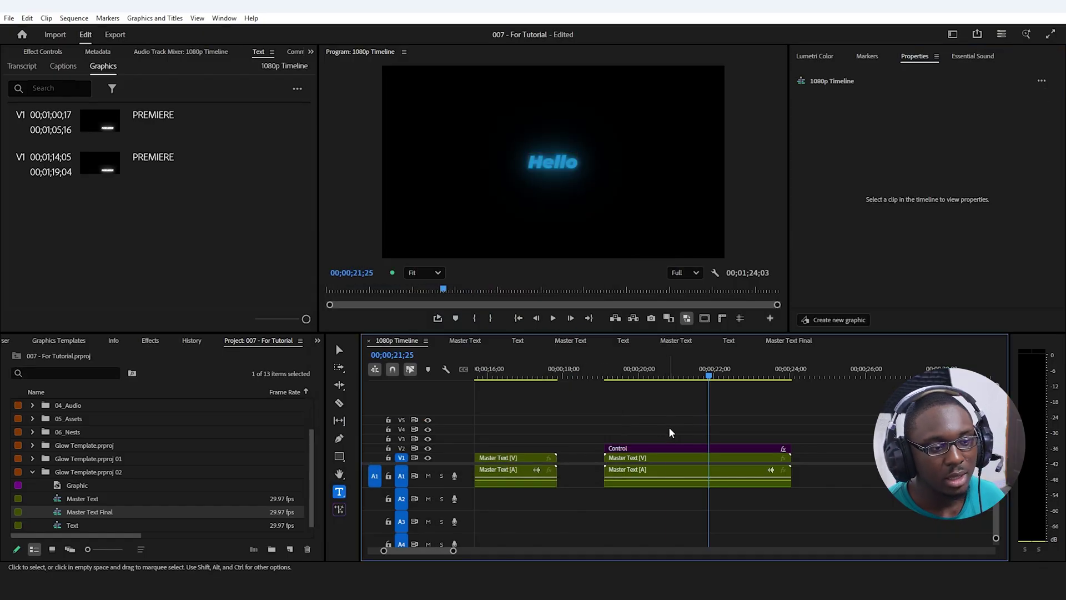
{"action": "key", "text": "minus"}
{"action": "key", "text": "minus"}
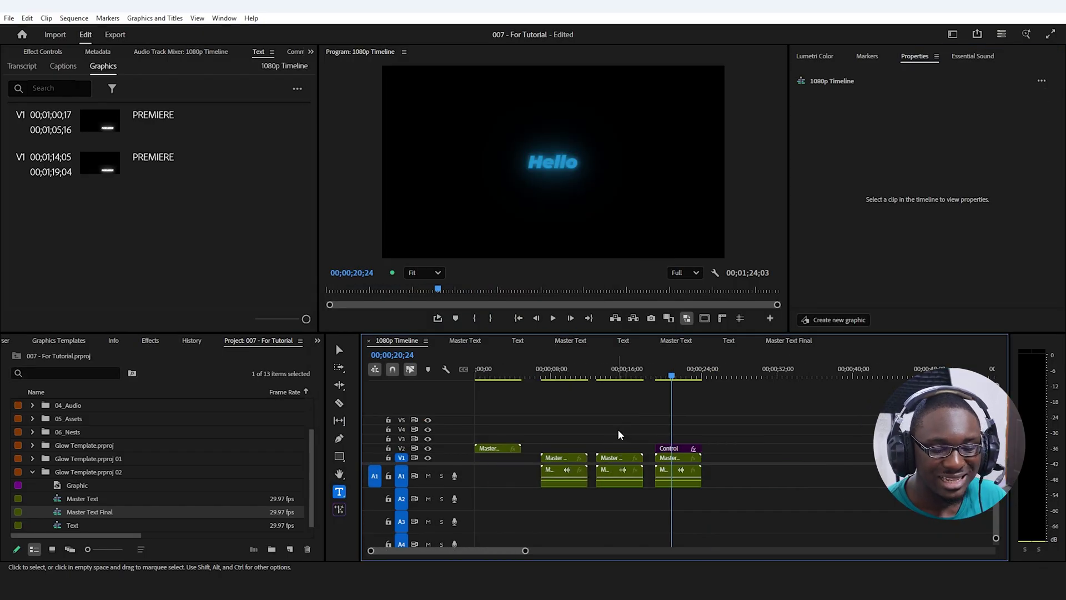
Step: Delete the Control clip and the Master Text clip beneath it from the 1080p Timeline
{"action": "left_click", "coordinate": [617, 428]}
{"action": "left_click", "coordinate": [577, 430]}
{"action": "left_click", "coordinate": [497, 428]}
{"action": "left_click", "coordinate": [619, 439]}
{"action": "left_click", "coordinate": [673, 452]}
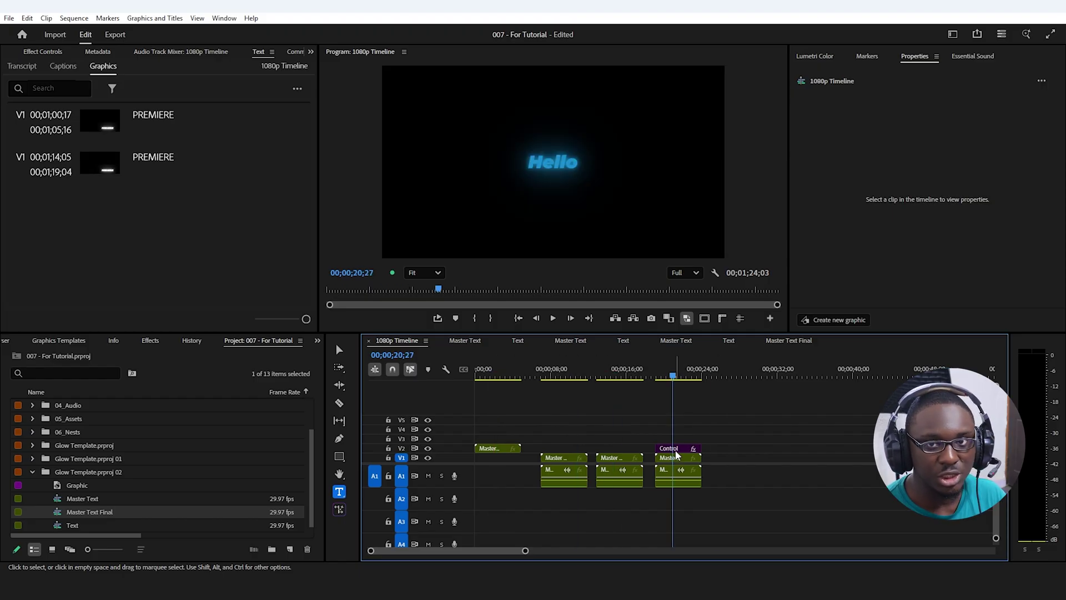
{"action": "key", "text": "Delete"}
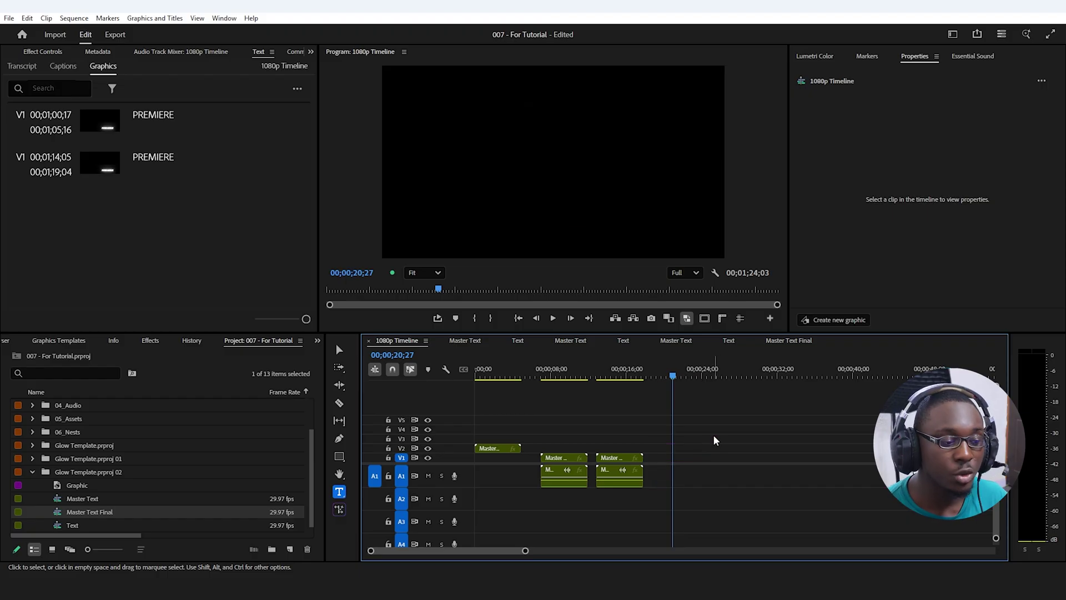
Step: Place the Master Text Final sequence as a single nested clip at 00;00;27;11 in the 1080p Timeline
{"action": "left_click", "coordinate": [376, 370]}
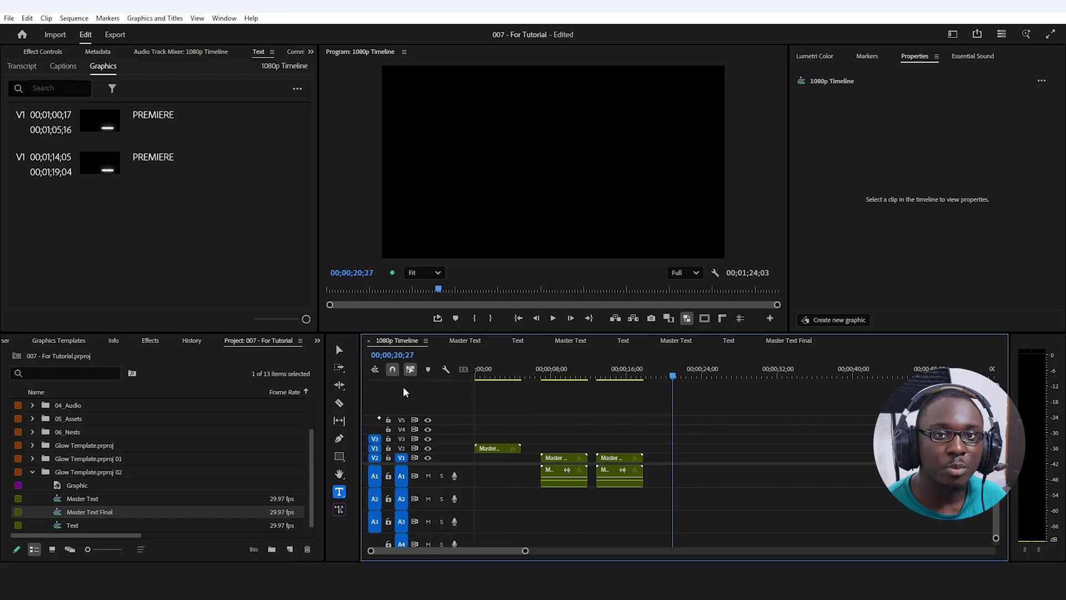
{"action": "left_click", "coordinate": [84, 511]}
{"action": "key", "text": "Return"}
{"action": "key", "text": "minus"}
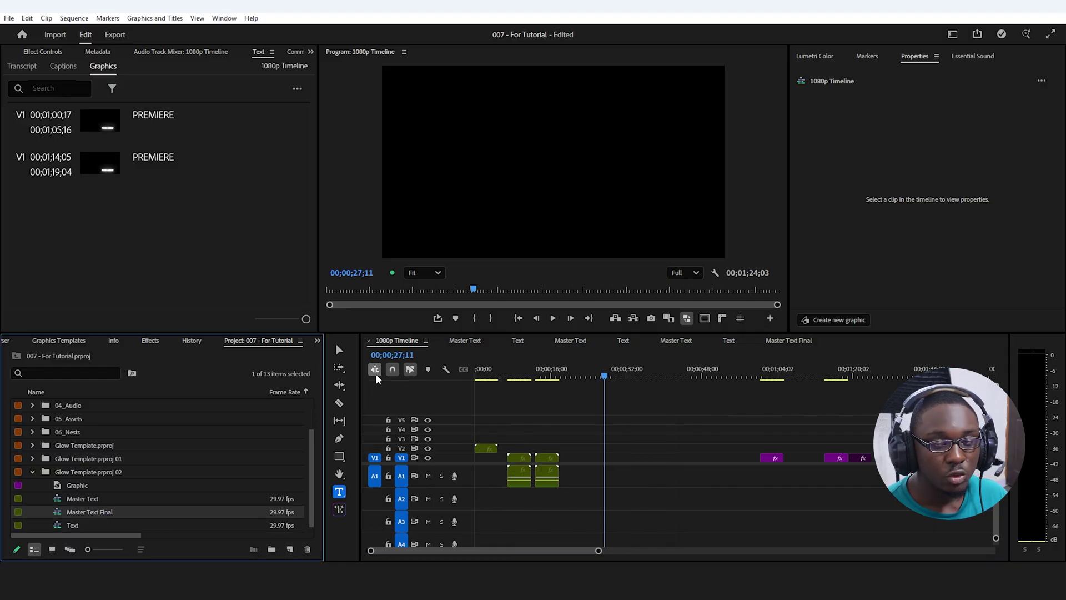
{"action": "left_click_drag", "start_coordinate": [70, 519], "coordinate": [605, 469]}
{"action": "key", "text": "equal"}
{"action": "key", "text": "equal"}
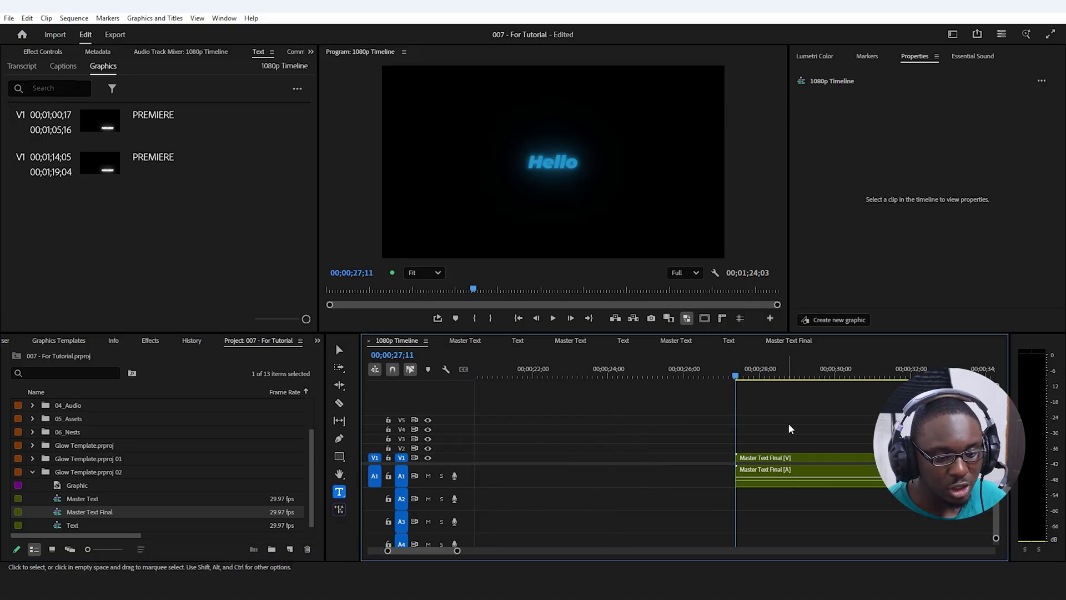
Step: Open the nested Master Text Final clip to view its contents, and delete it from the 1080p Timeline
{"action": "left_click_drag", "start_coordinate": [803, 412], "coordinate": [761, 486]}
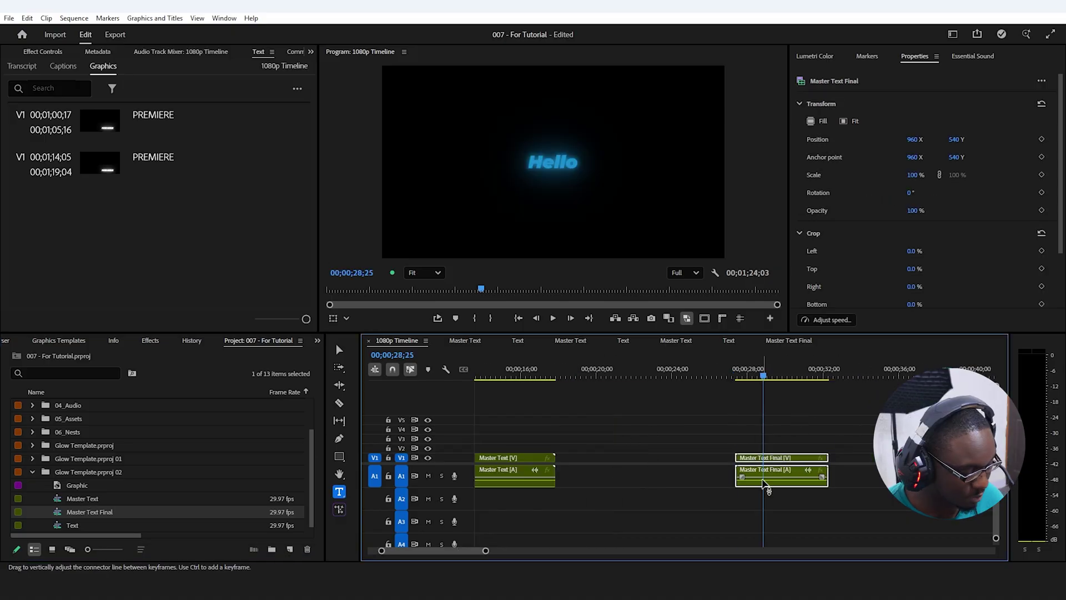
{"action": "double_click", "coordinate": [767, 477]}
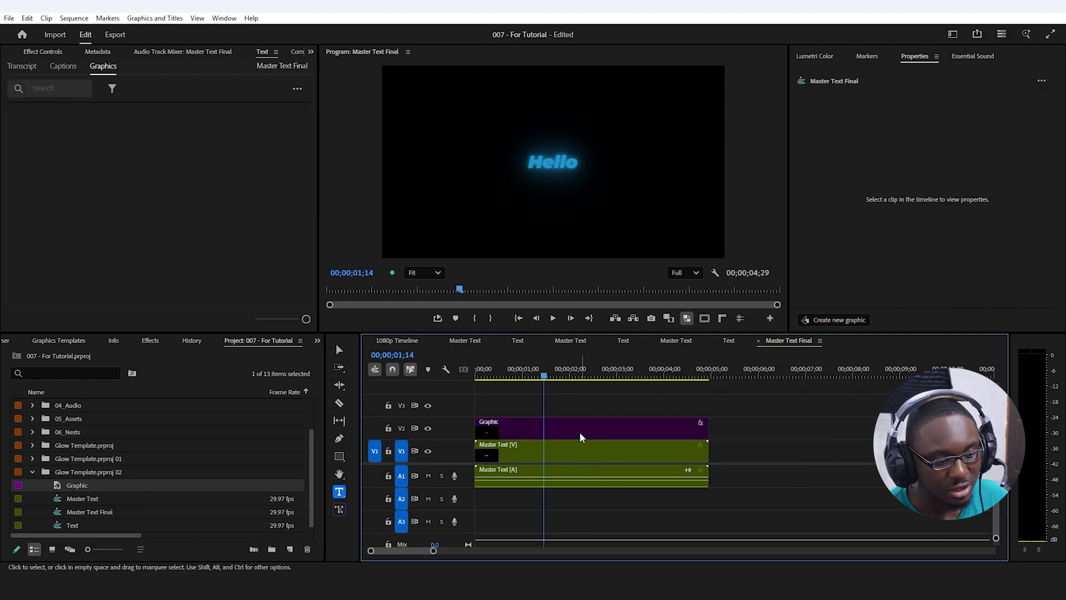
{"action": "left_click", "coordinate": [410, 341]}
{"action": "key", "text": "Delete"}
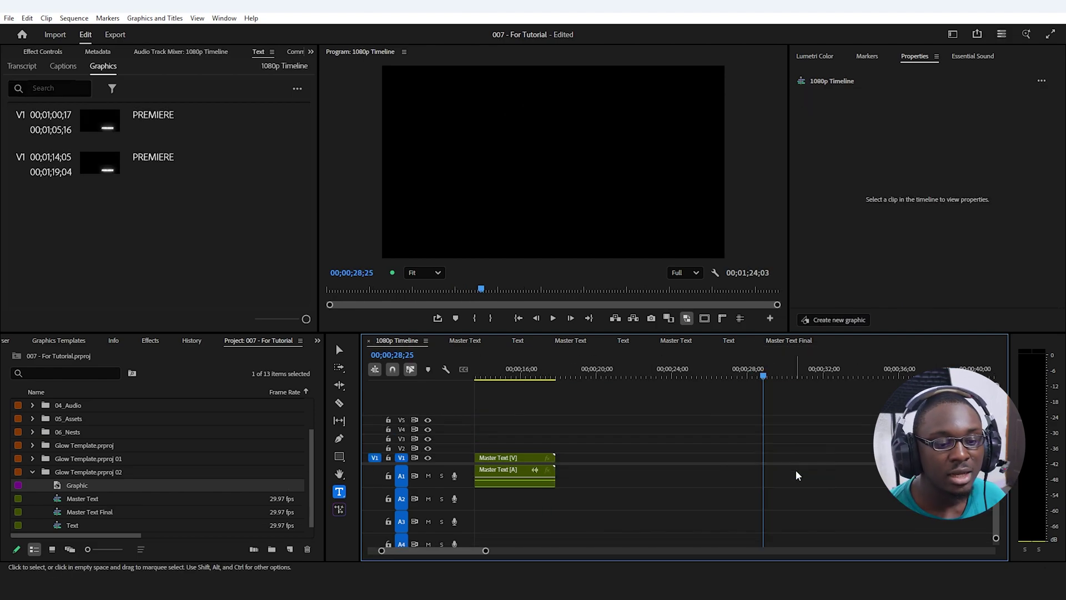
Step: Turn off inserting sequences as nests and place Master Text Final as individual clips at about 22 seconds in the 1080p Timeline
{"action": "left_click", "coordinate": [375, 369]}
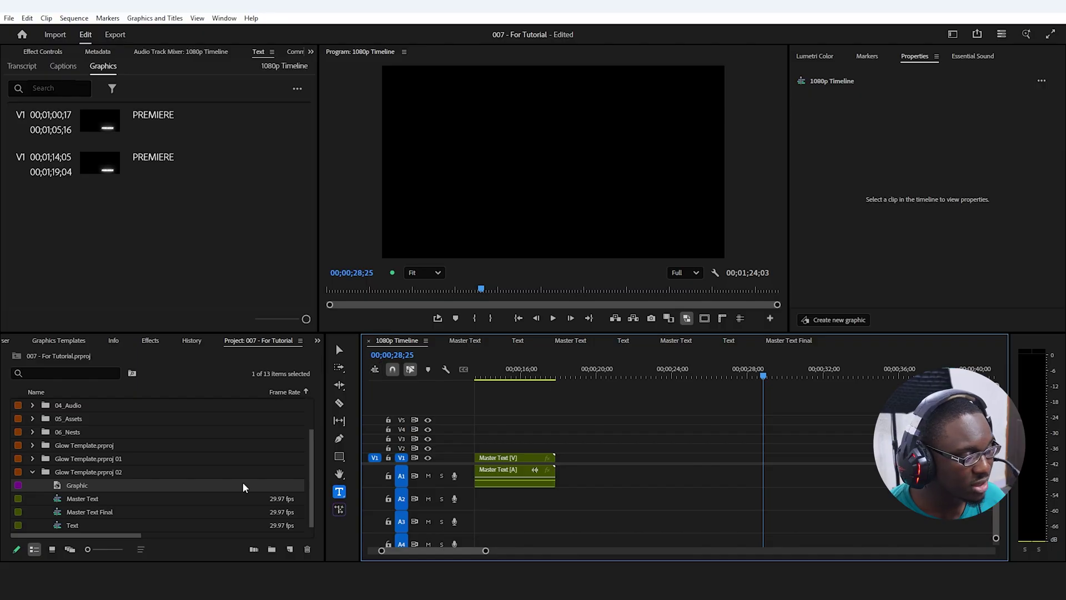
{"action": "left_click_drag", "start_coordinate": [59, 511], "coordinate": [684, 469]}
{"action": "left_click", "coordinate": [661, 372]}
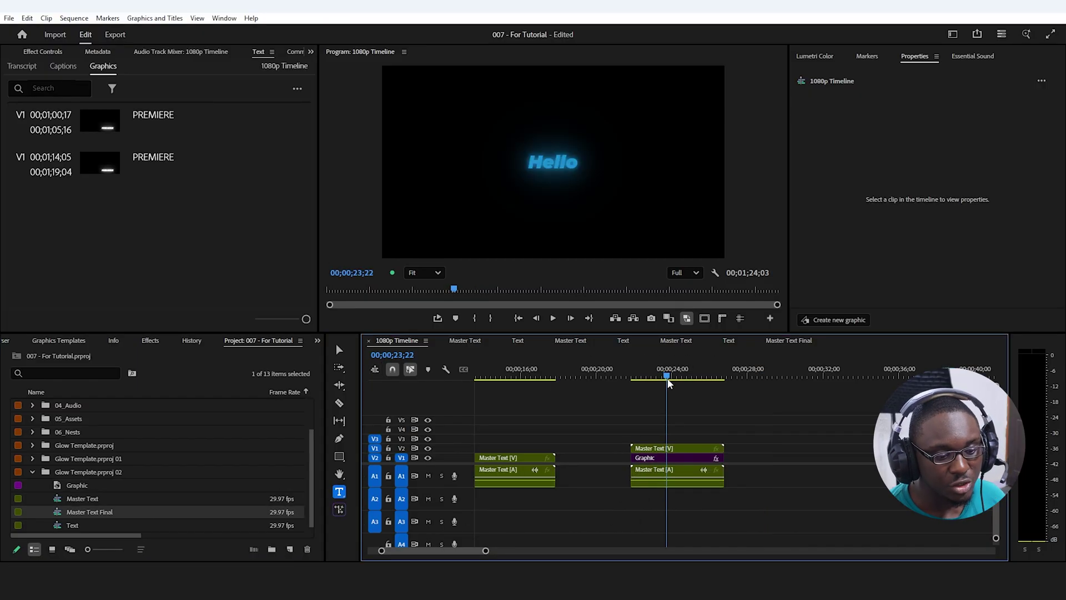
Step: Set the fill of the Hello text in the Graphic clip to yellow D0AE12
{"action": "left_click", "coordinate": [681, 457]}
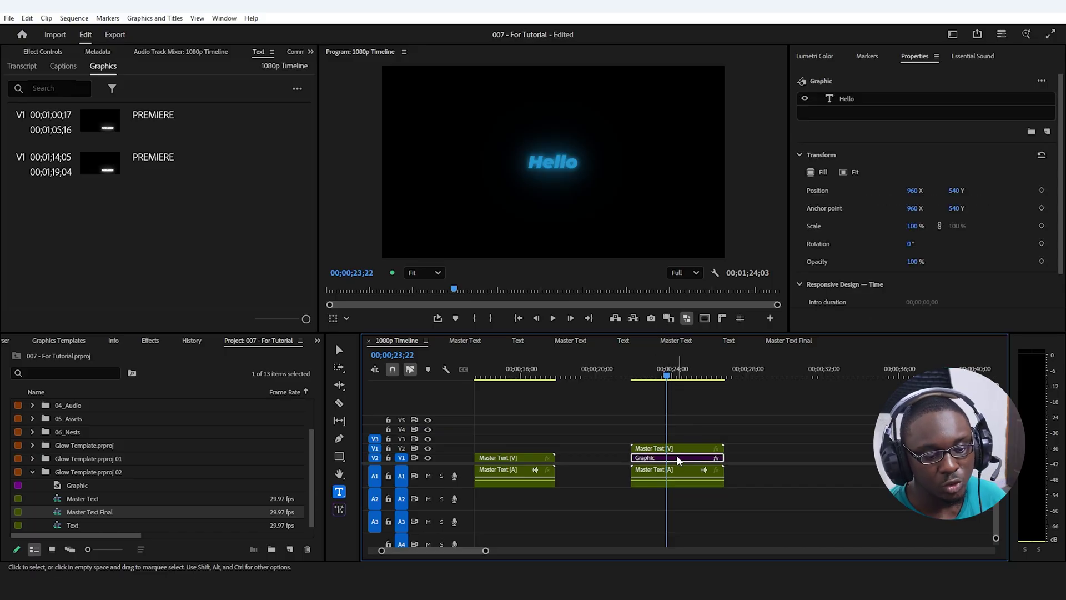
{"action": "left_click", "coordinate": [853, 95]}
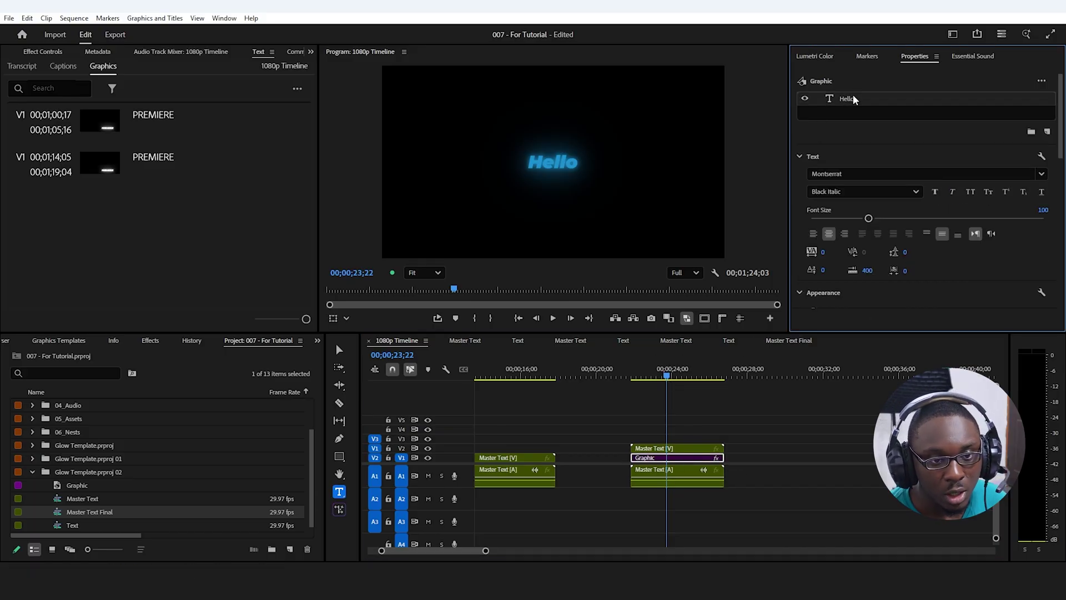
{"action": "scroll", "coordinate": [856, 222], "scroll_direction": "down", "scroll_amount": 4}
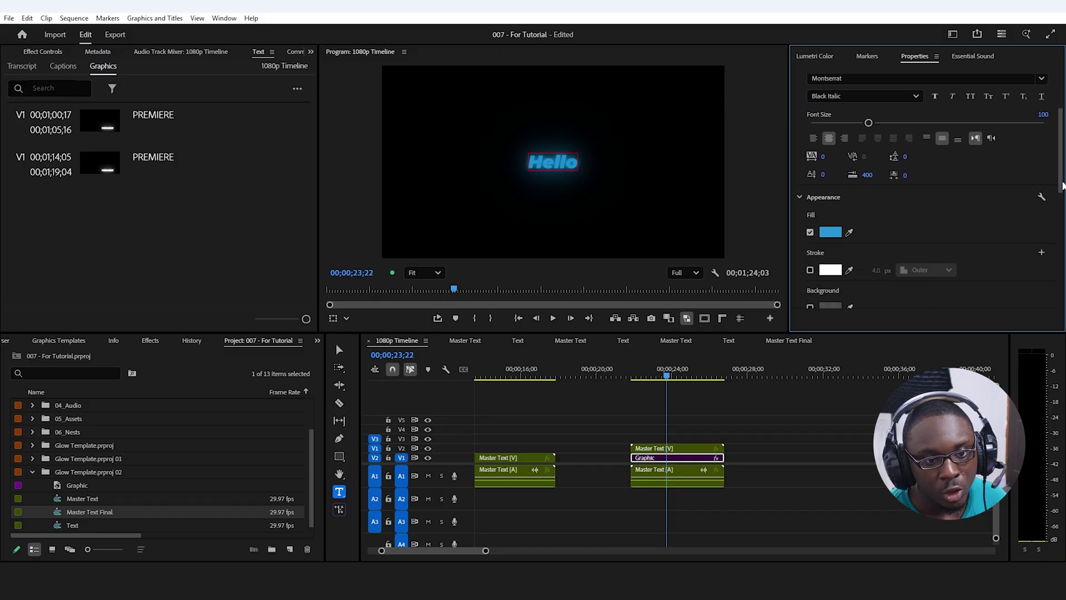
{"action": "left_click", "coordinate": [830, 205]}
{"action": "left_click_drag", "start_coordinate": [485, 356], "coordinate": [484, 298]}
{"action": "left_click", "coordinate": [458, 393]}
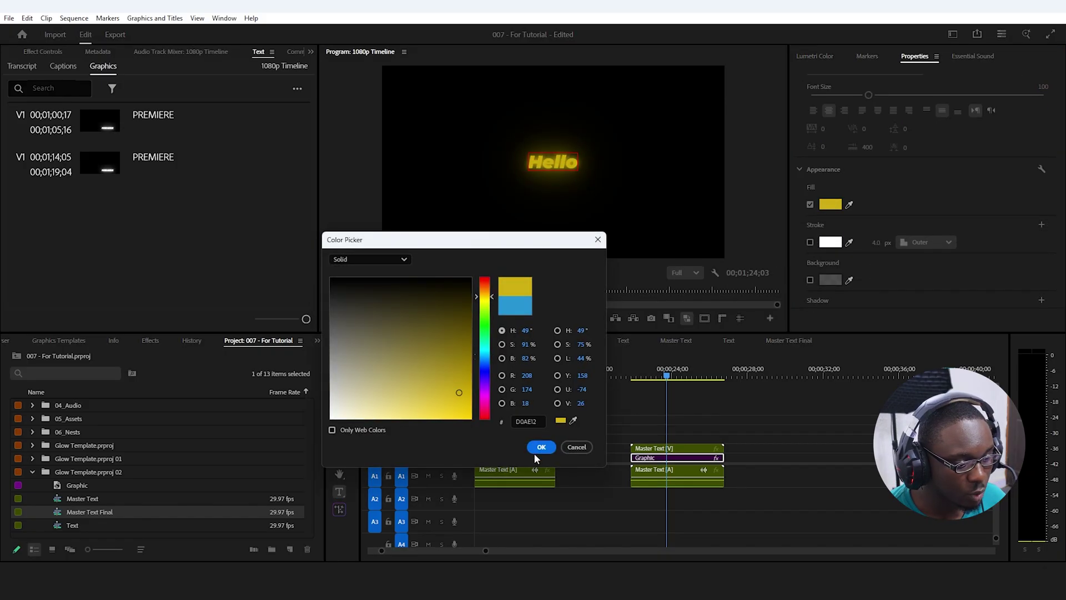
{"action": "left_click", "coordinate": [540, 448]}
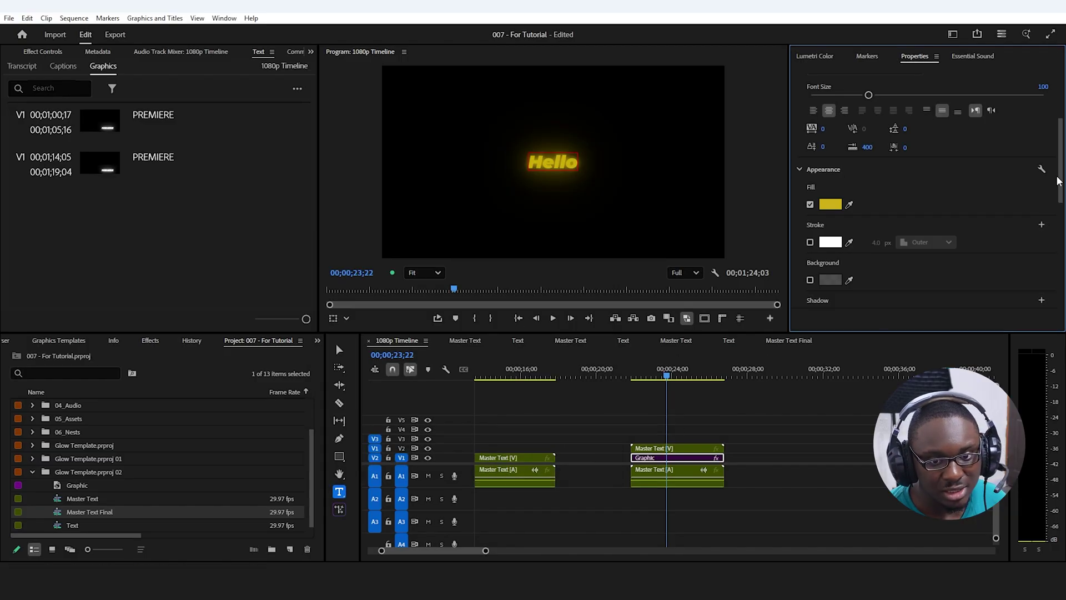
Step: Change the Graphic clip's text to PREMIERE in the 1080p Timeline
{"action": "left_click_drag", "start_coordinate": [1060, 186], "coordinate": [1056, 123]}
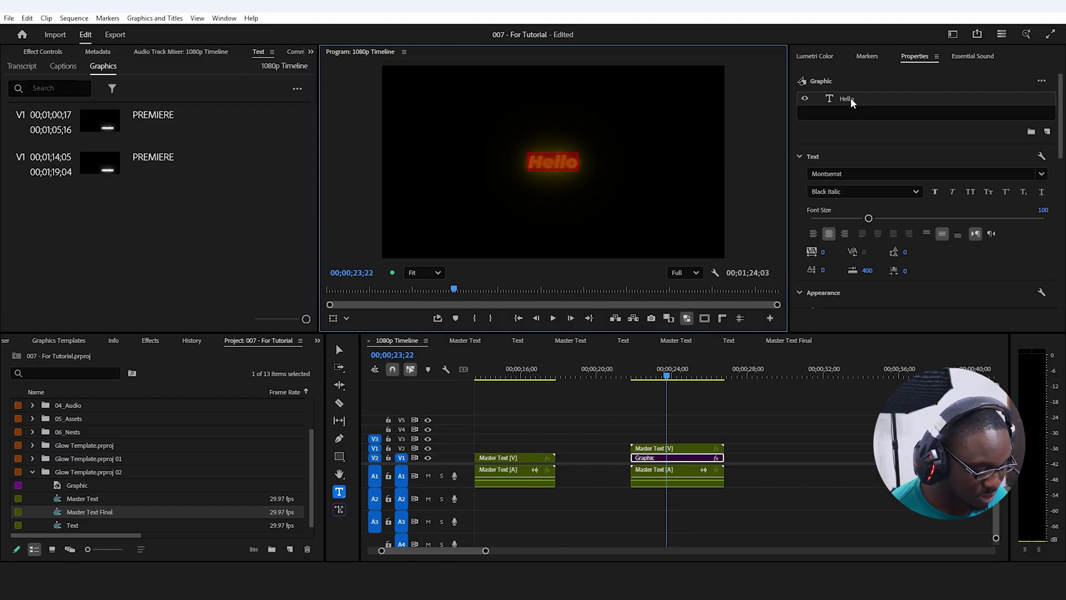
{"action": "type", "text": "PREMIERE"}
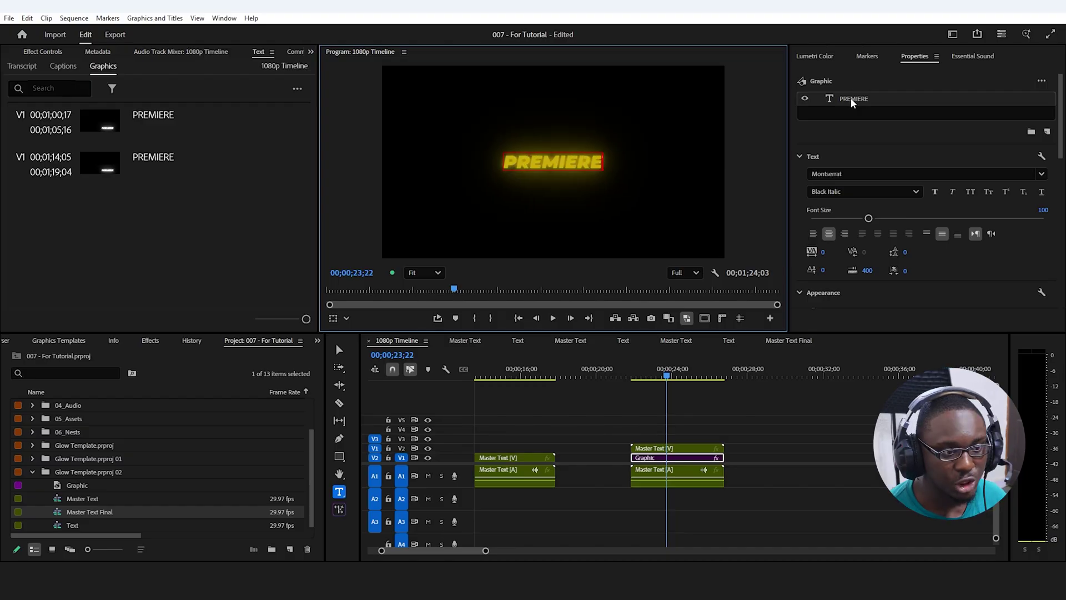
{"action": "left_click", "coordinate": [778, 447]}
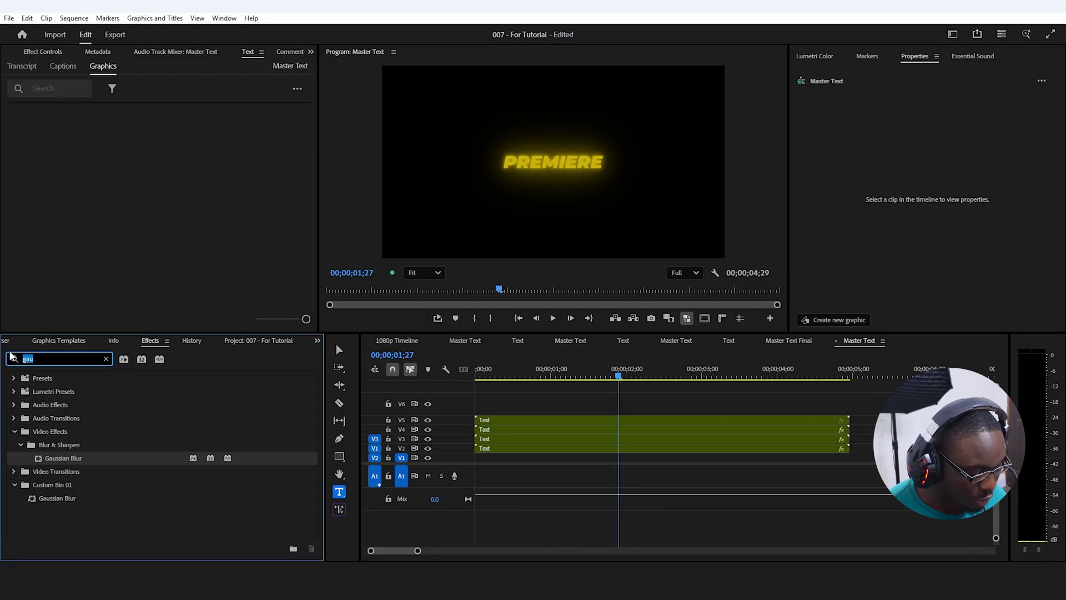
Step: Apply Directional Blur to the lowest Text clip in the Master Text sequence and disable that clip's Gaussian Blur
{"action": "type", "text": "DIRECTION"}
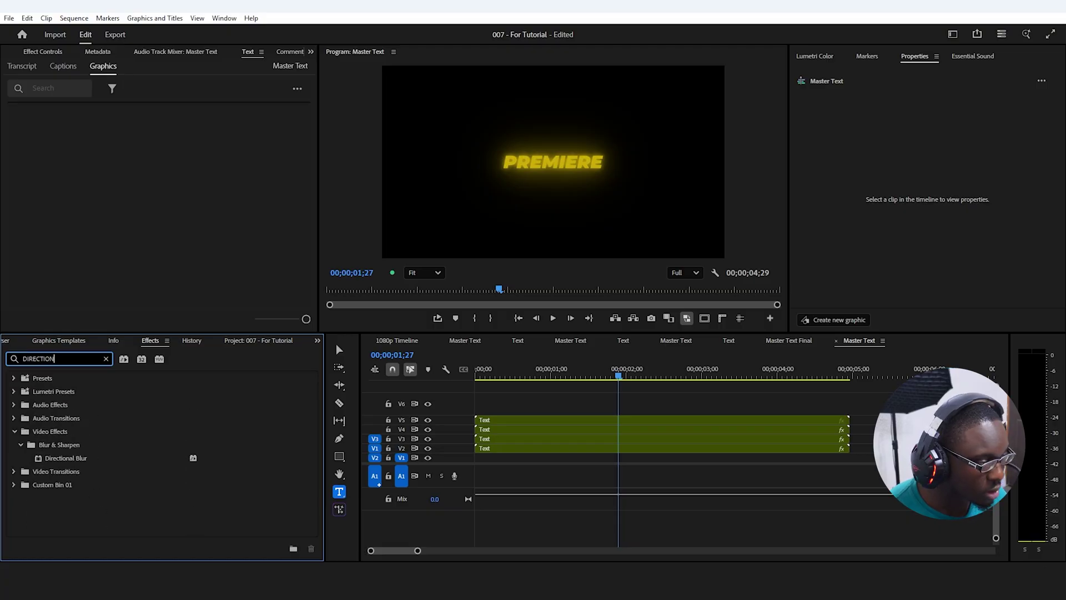
{"action": "left_click_drag", "start_coordinate": [66, 458], "coordinate": [549, 448]}
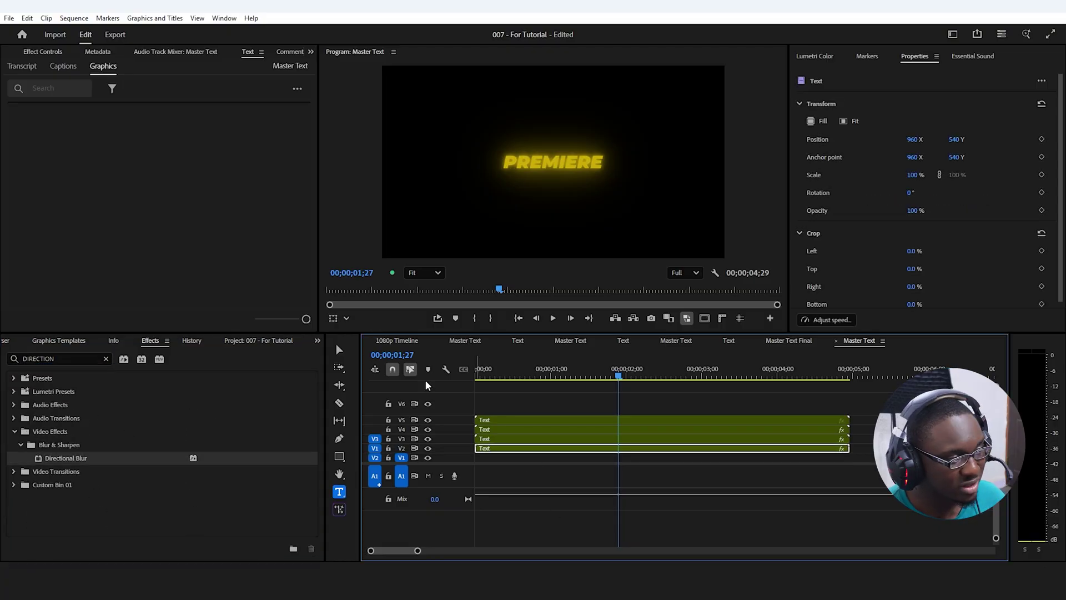
{"action": "left_click", "coordinate": [42, 51]}
{"action": "scroll", "coordinate": [18, 176], "scroll_direction": "down", "scroll_amount": 5}
{"action": "left_click", "coordinate": [25, 173]}
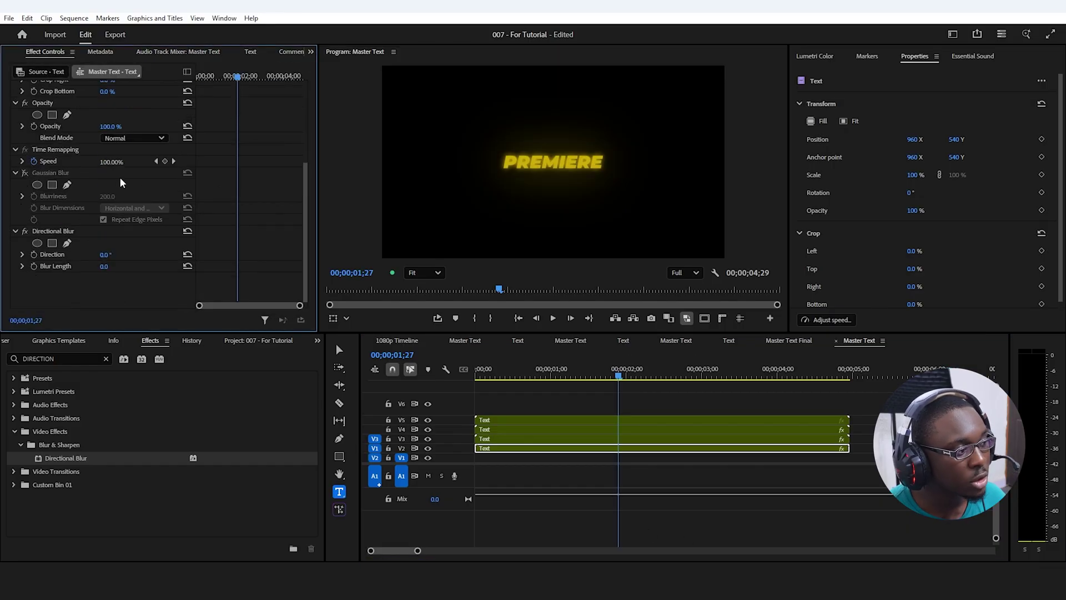
Step: Set the Directional Blur's Blur Length to 25 and its Direction to 13 degrees
{"action": "left_click", "coordinate": [101, 269]}
{"action": "type", "text": "25"}
{"action": "key", "text": "Return"}
{"action": "left_click", "coordinate": [105, 254]}
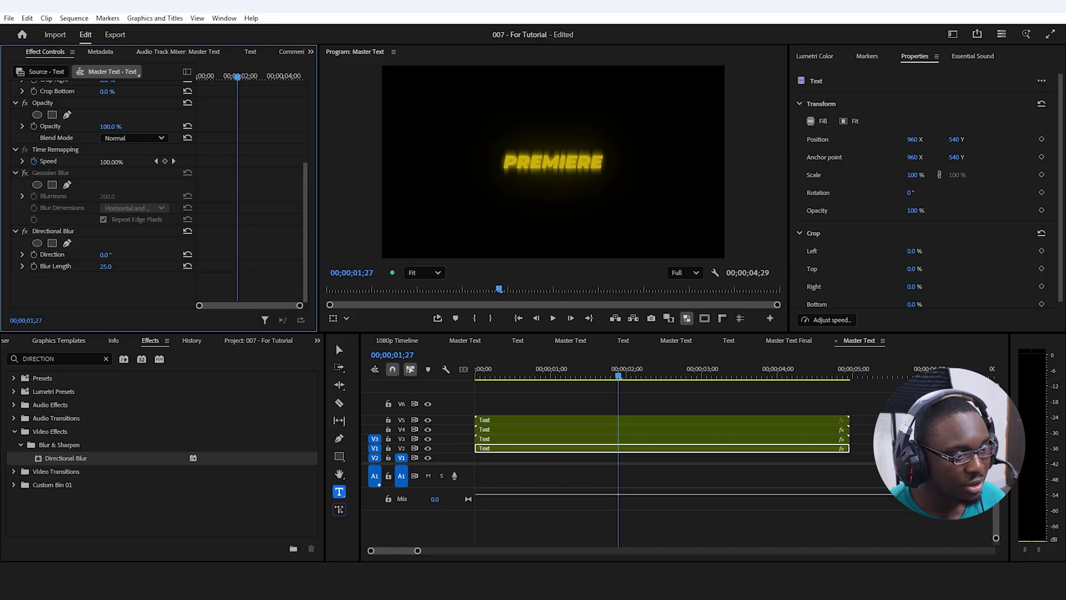
{"action": "type", "text": "13"}
{"action": "key", "text": "Return"}
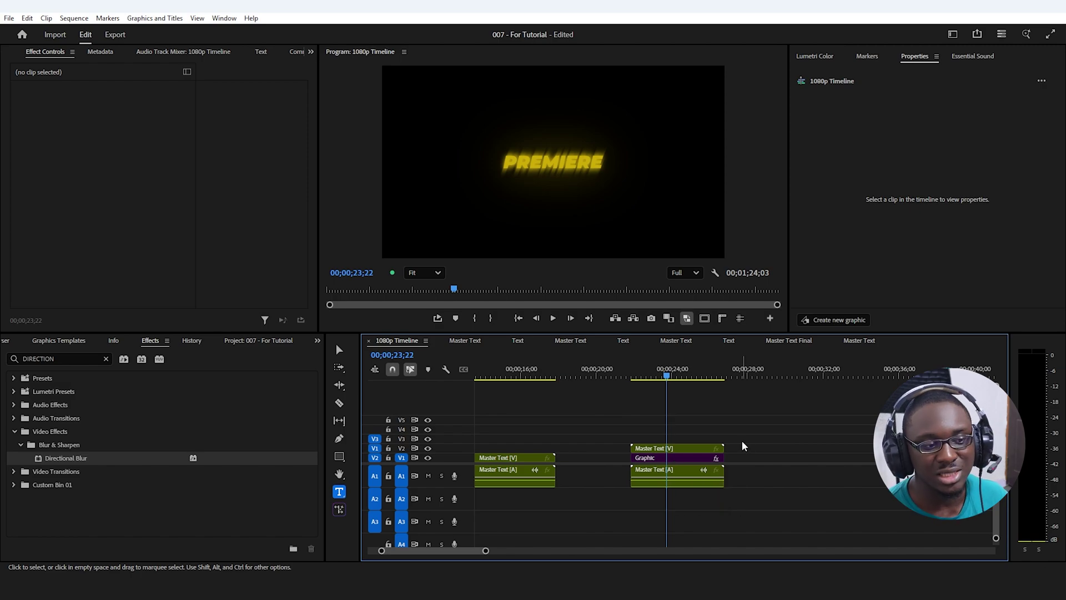
Step: Set the fill of the PREMIERE text in the 1080p Timeline's Graphic clip to teal 17BBCE
{"action": "left_click", "coordinate": [663, 459]}
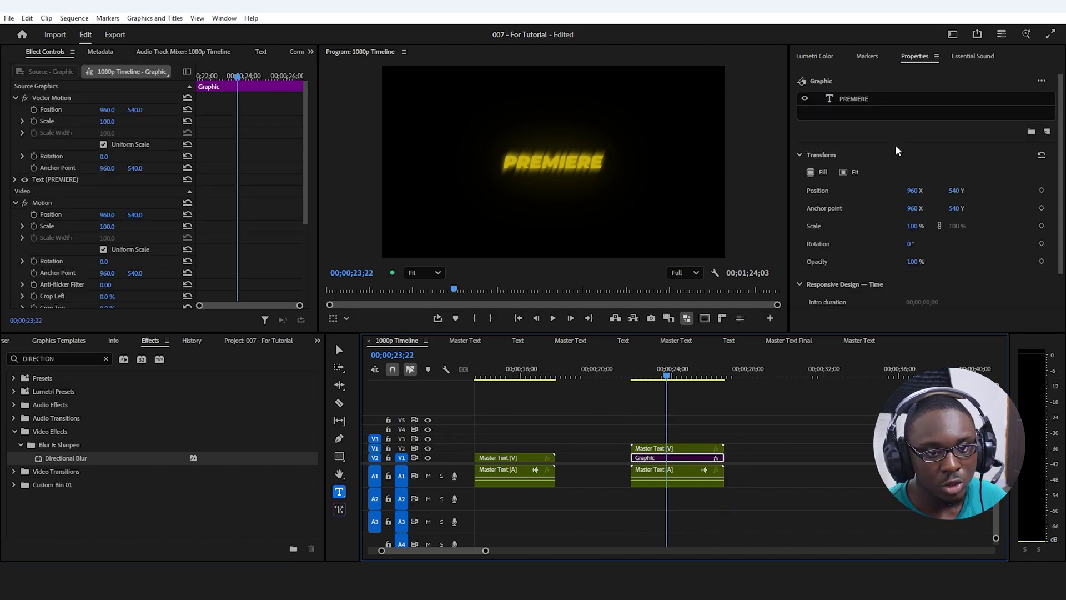
{"action": "left_click", "coordinate": [868, 99]}
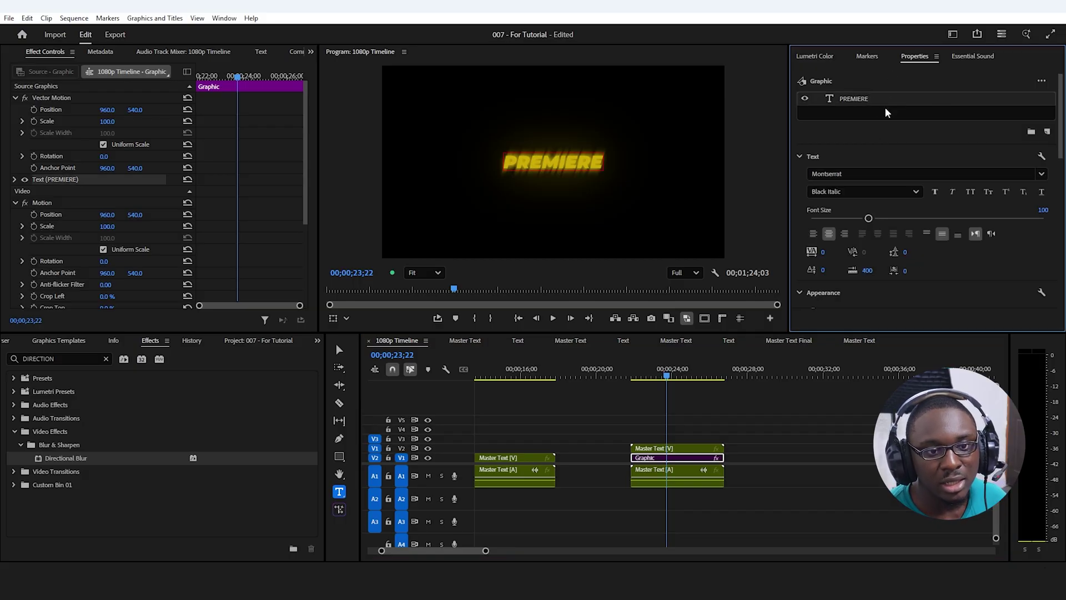
{"action": "scroll", "coordinate": [1060, 135], "scroll_direction": "down", "scroll_amount": 1}
{"action": "scroll", "coordinate": [1060, 135], "scroll_direction": "down", "scroll_amount": 3}
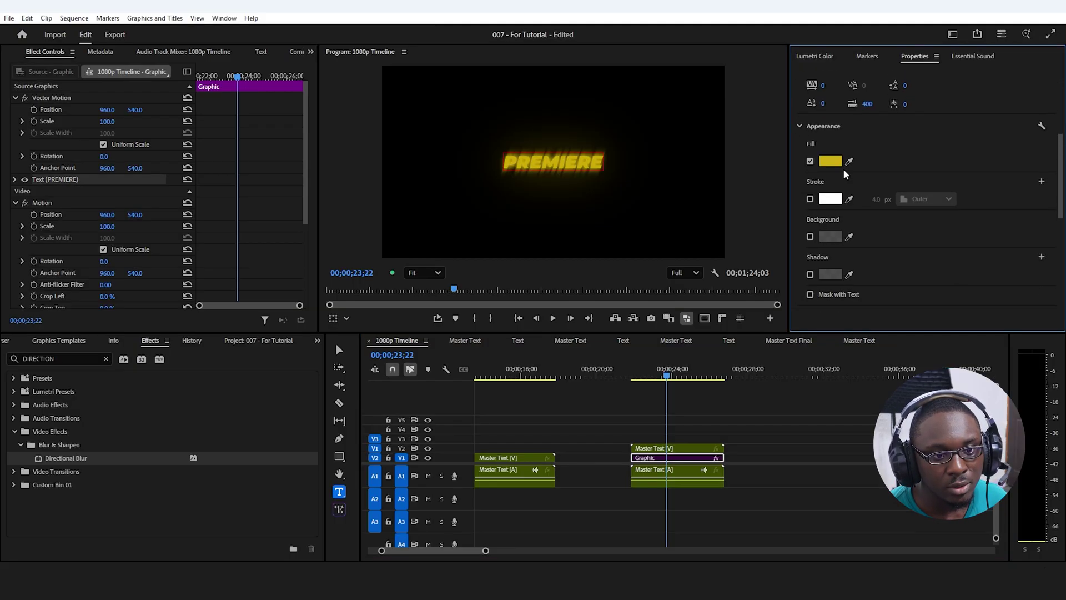
{"action": "left_click", "coordinate": [831, 161]}
{"action": "left_click", "coordinate": [457, 402]}
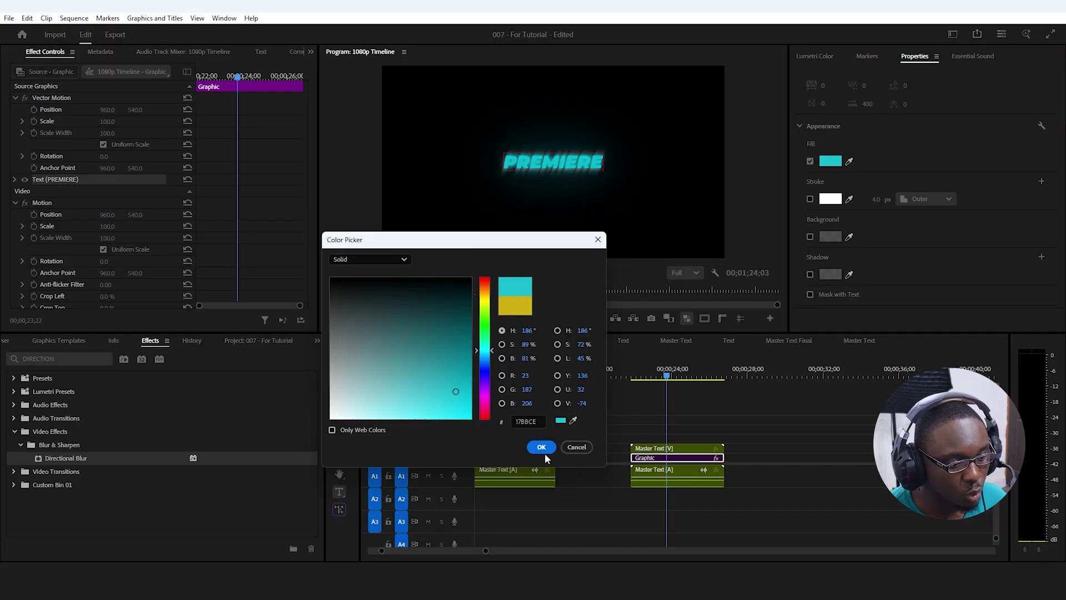
{"action": "left_click", "coordinate": [541, 447]}
{"action": "left_click", "coordinate": [692, 426]}
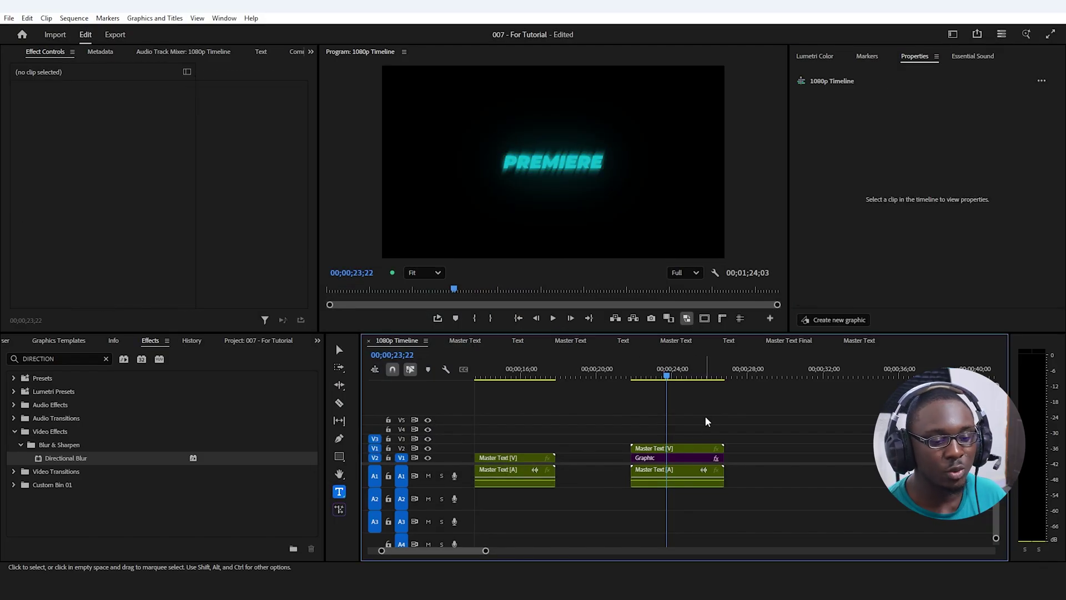